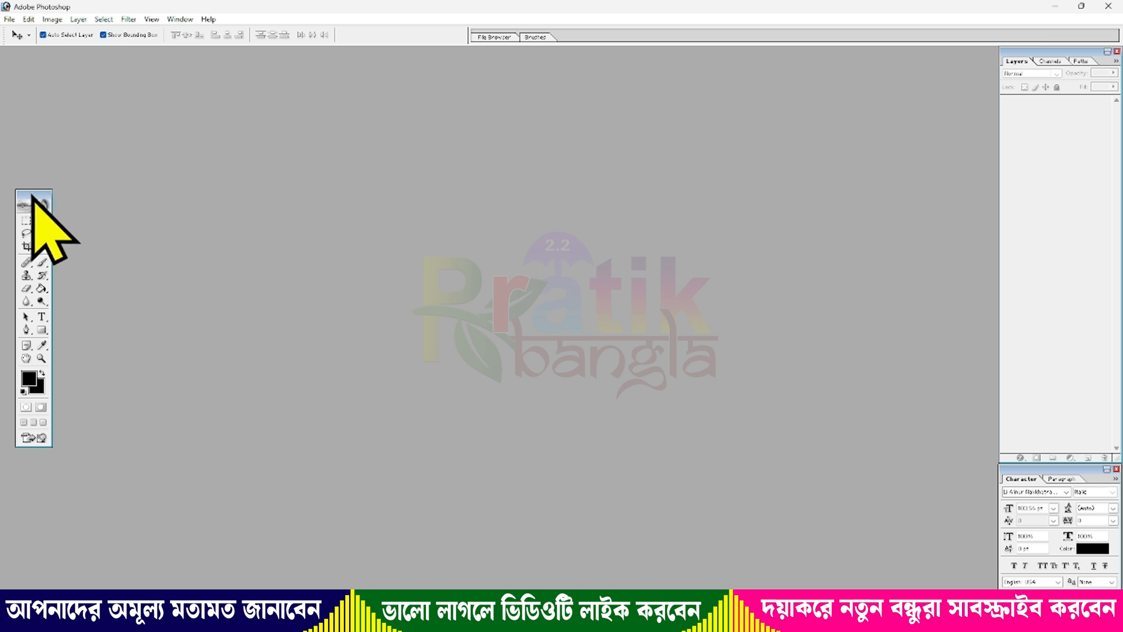
{"action": "left_click_drag", "start_coordinate": [41, 195], "coordinate": [39, 196]}
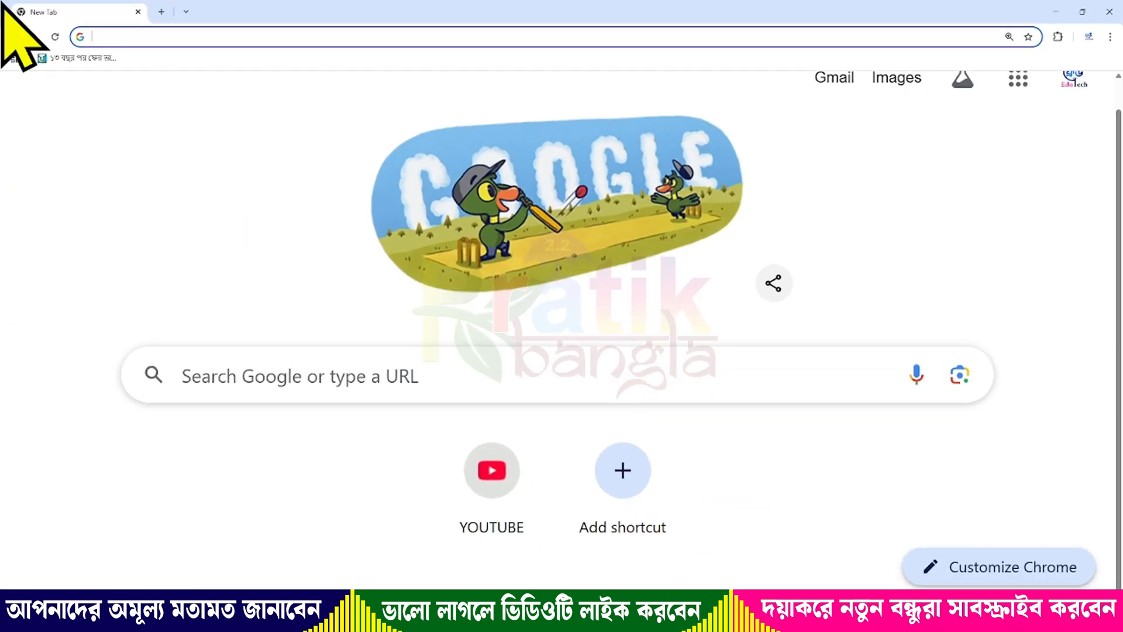
Step: Search Google for "photoshop 7.0 download for pc"
{"action": "left_click", "coordinate": [296, 386]}
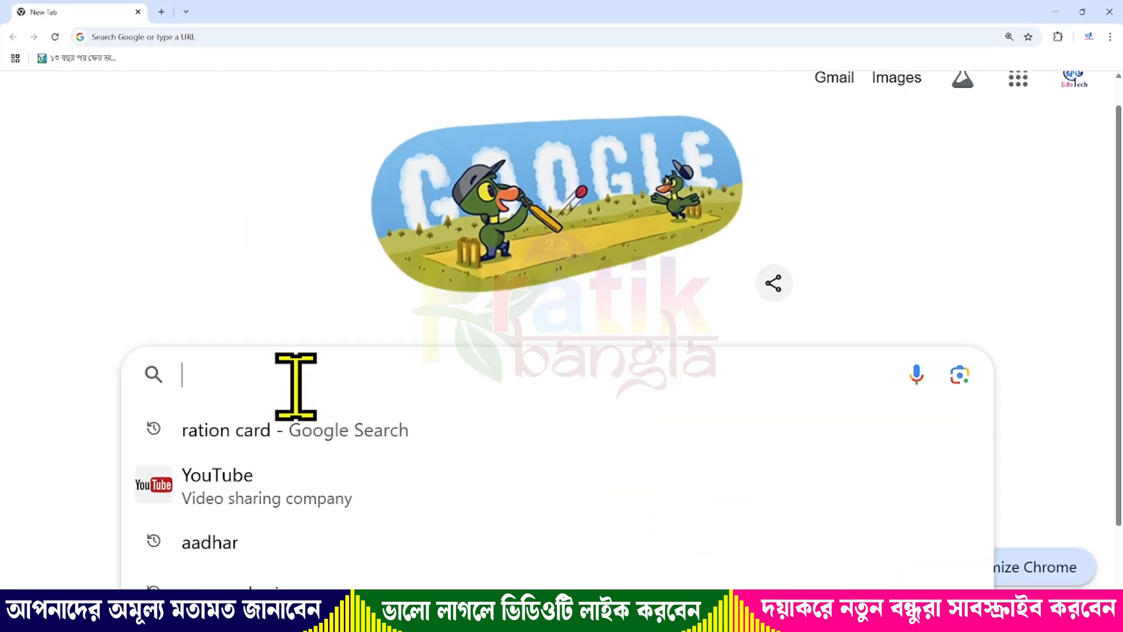
{"action": "type", "text": "PHOT"}
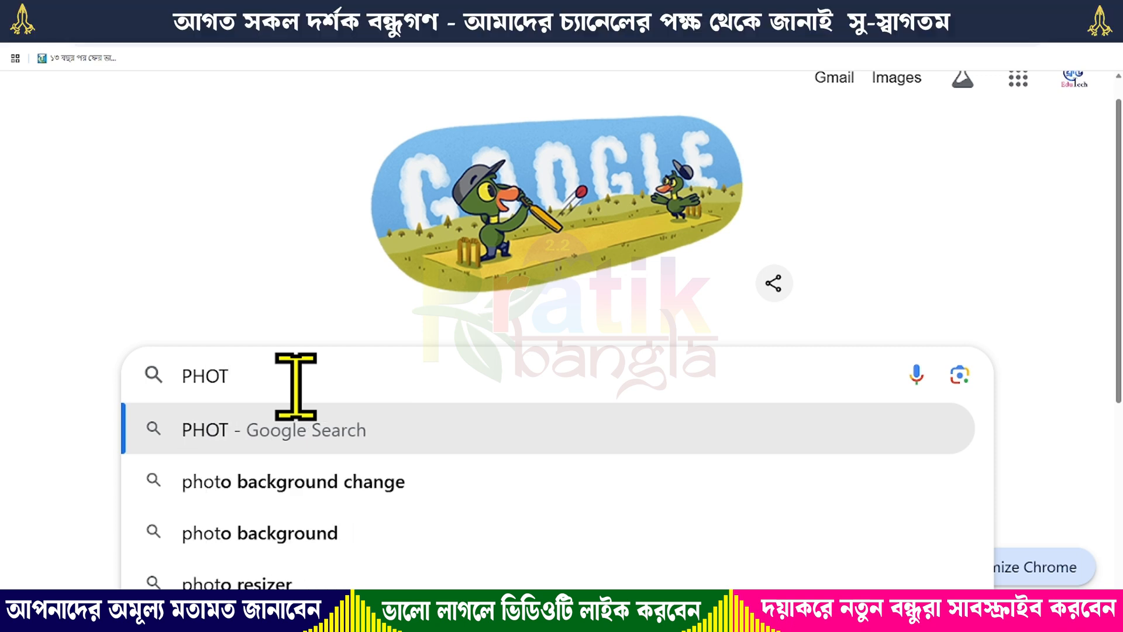
{"action": "type", "text": "OSHOP"}
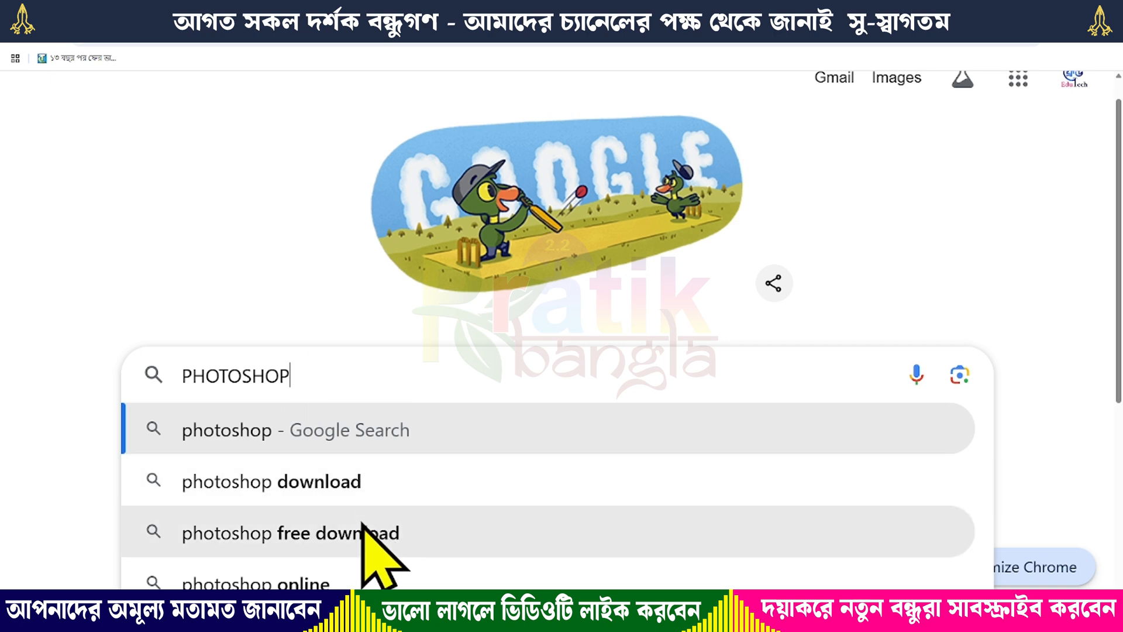
{"action": "type", "text": " 7"}
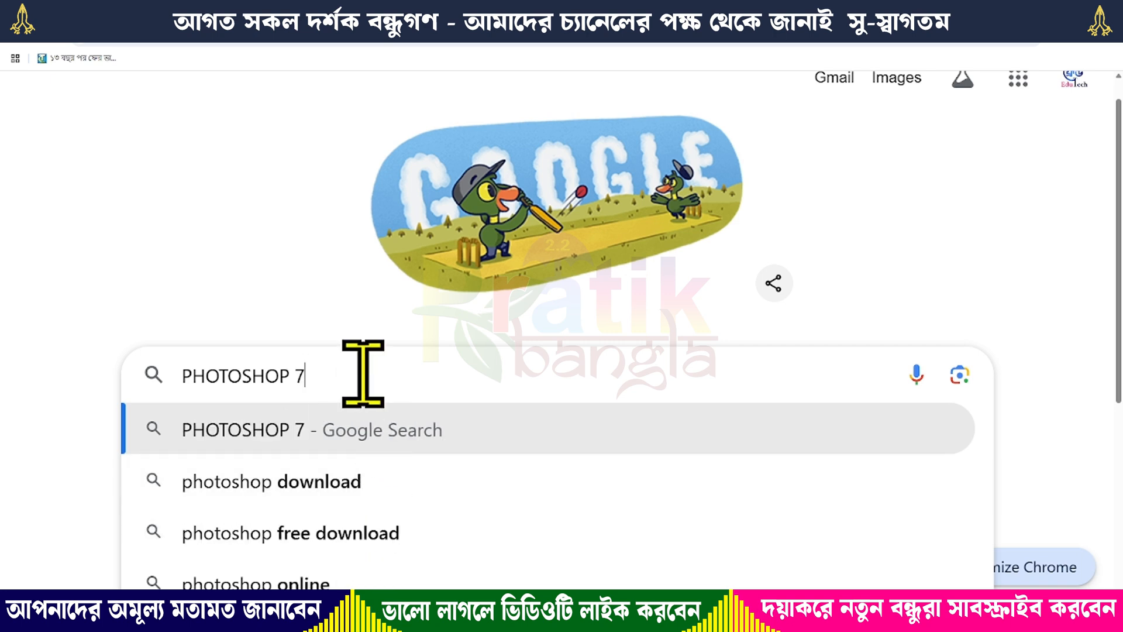
{"action": "type", "text": ".0"}
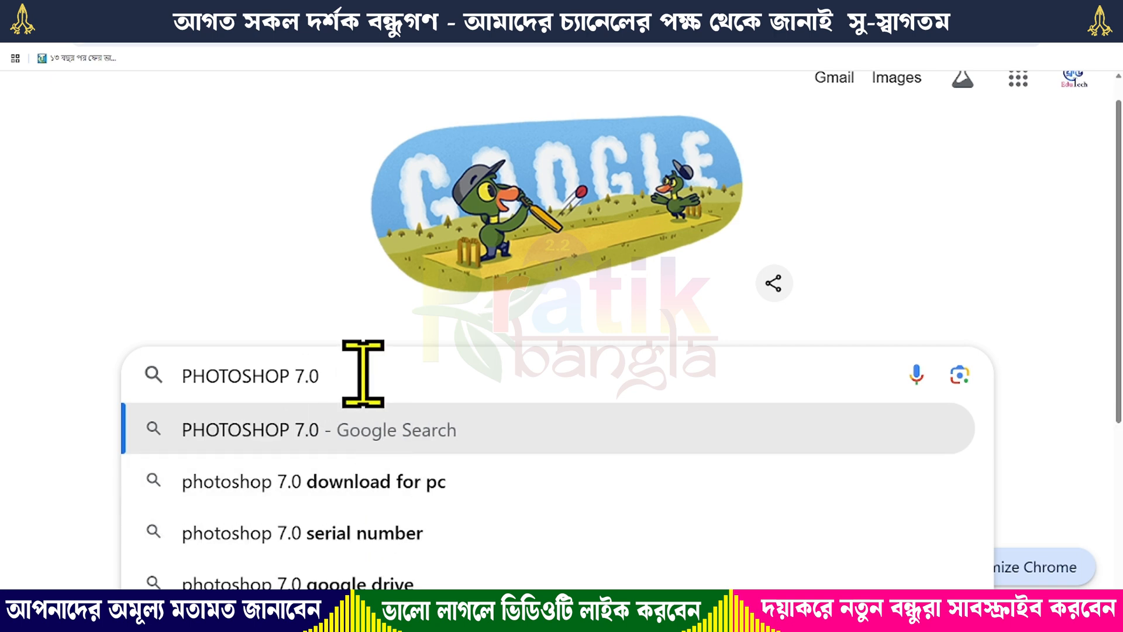
{"action": "left_click", "coordinate": [380, 476]}
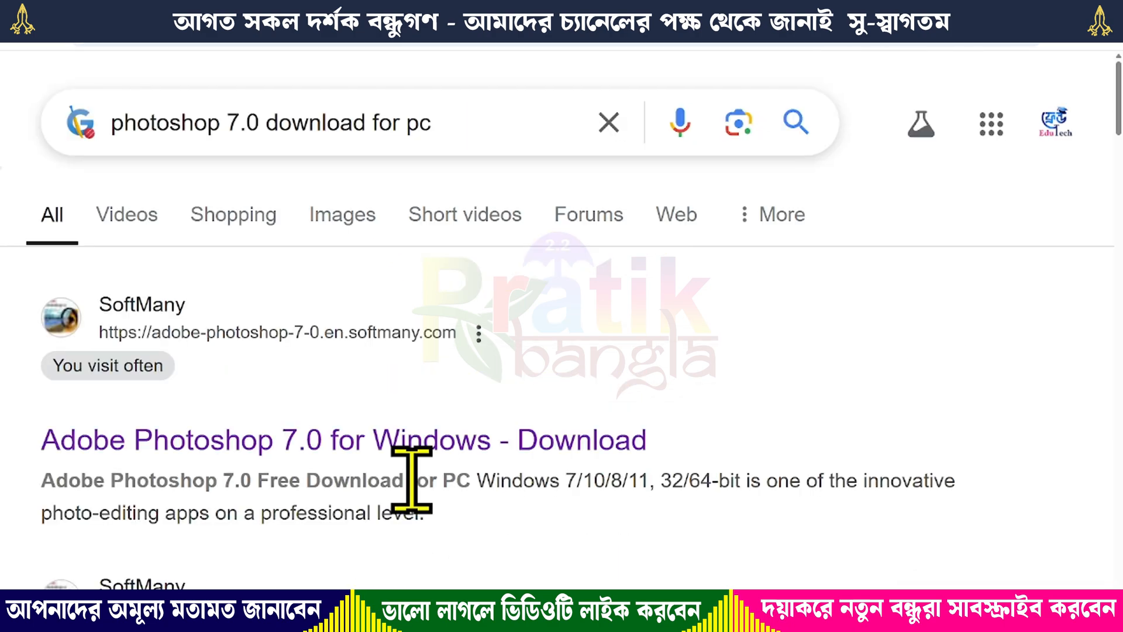
Step: Open the SoftMany result for Adobe Photoshop 7.0 for Windows and go to its download page
{"action": "scroll", "coordinate": [193, 404], "scroll_direction": "down", "scroll_amount": 4}
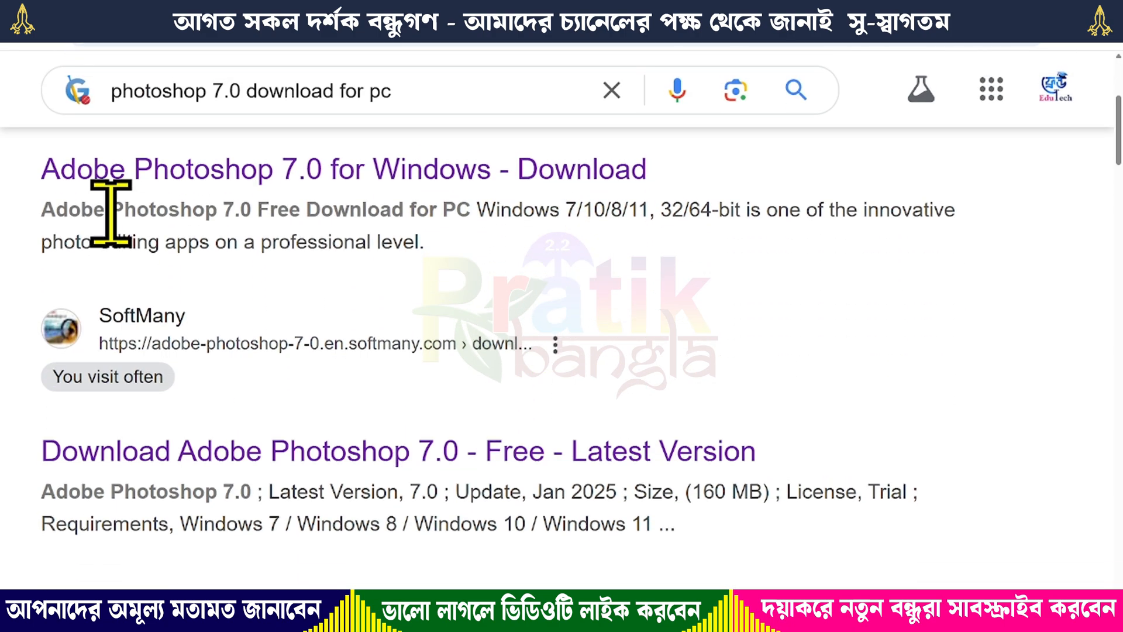
{"action": "scroll", "coordinate": [64, 257], "scroll_direction": "up", "scroll_amount": 1}
{"action": "scroll", "coordinate": [431, 526], "scroll_direction": "down", "scroll_amount": 5}
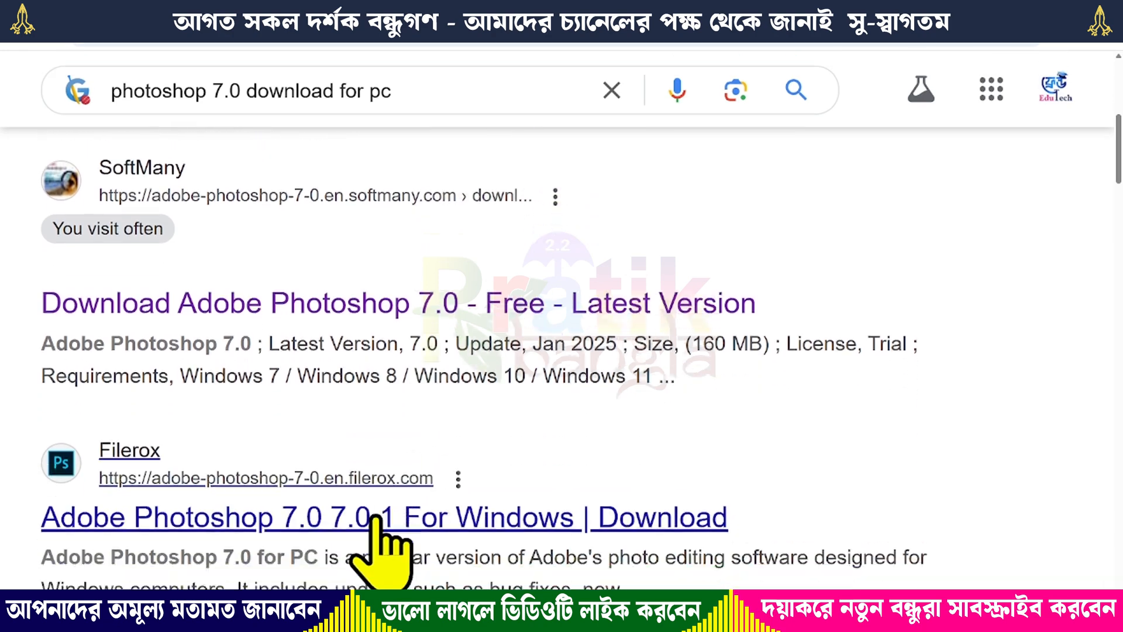
{"action": "scroll", "coordinate": [292, 473], "scroll_direction": "up", "scroll_amount": 5}
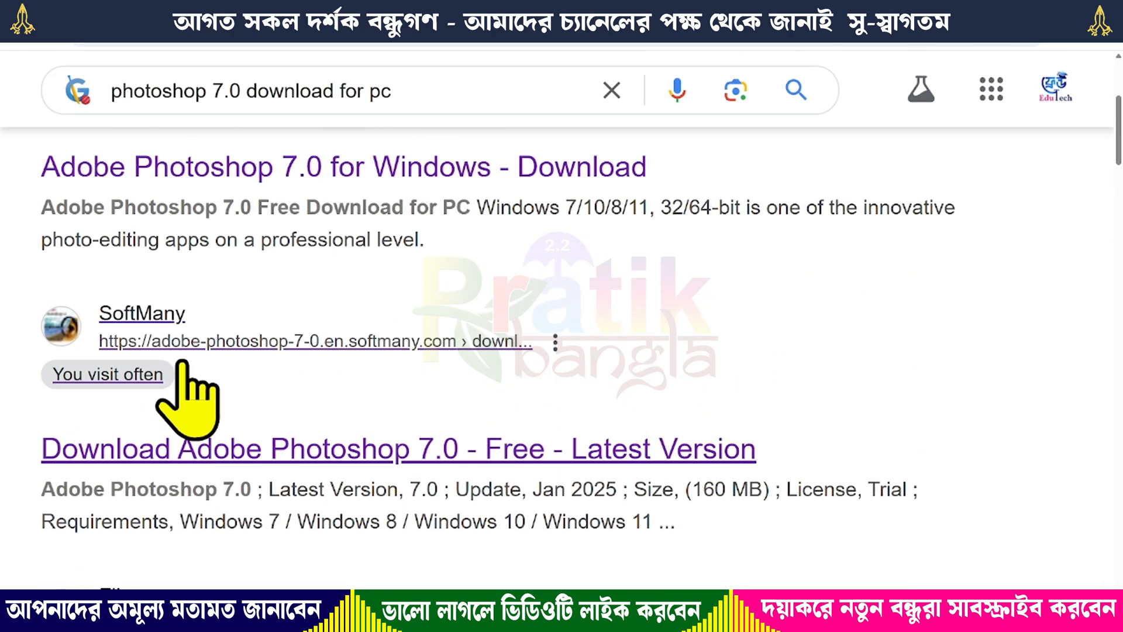
{"action": "left_click", "coordinate": [318, 279]}
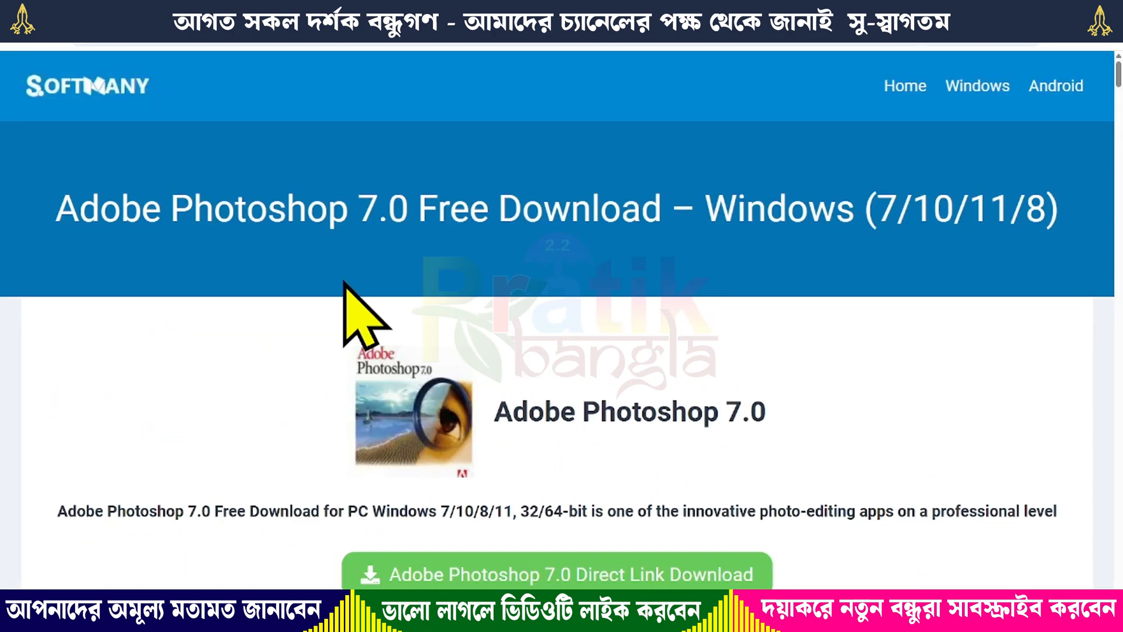
{"action": "scroll", "coordinate": [518, 396], "scroll_direction": "down", "scroll_amount": 8}
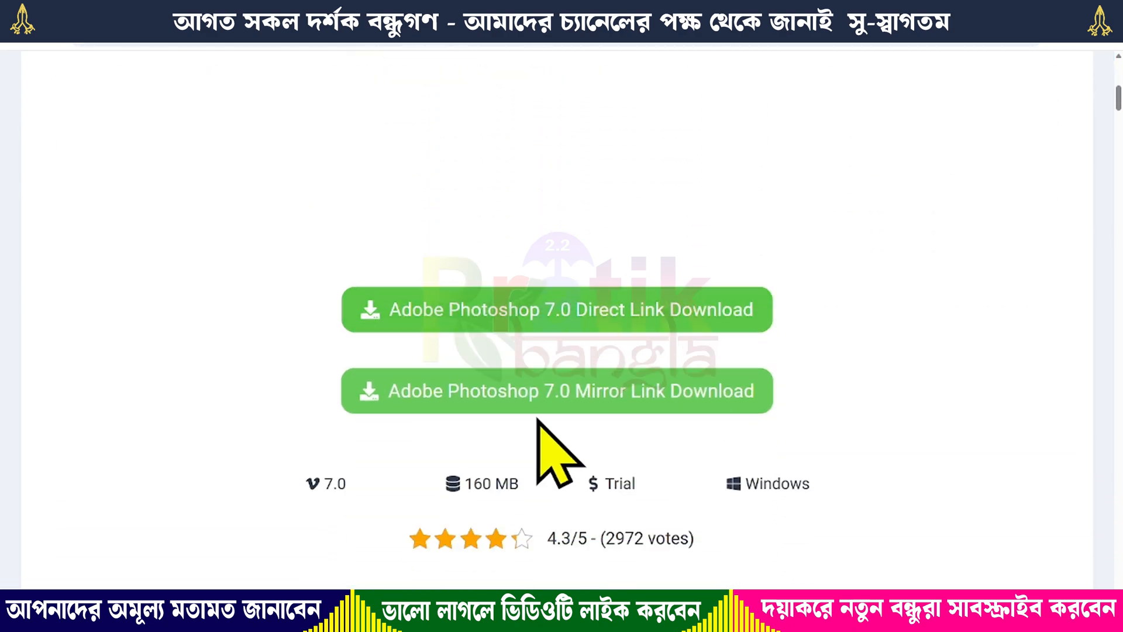
{"action": "left_click", "coordinate": [626, 268]}
Step: Examine the update date, supported Windows versions and file size in the download page's Photoshop 7.0 specification table
{"action": "scroll", "coordinate": [545, 374], "scroll_direction": "down", "scroll_amount": 5}
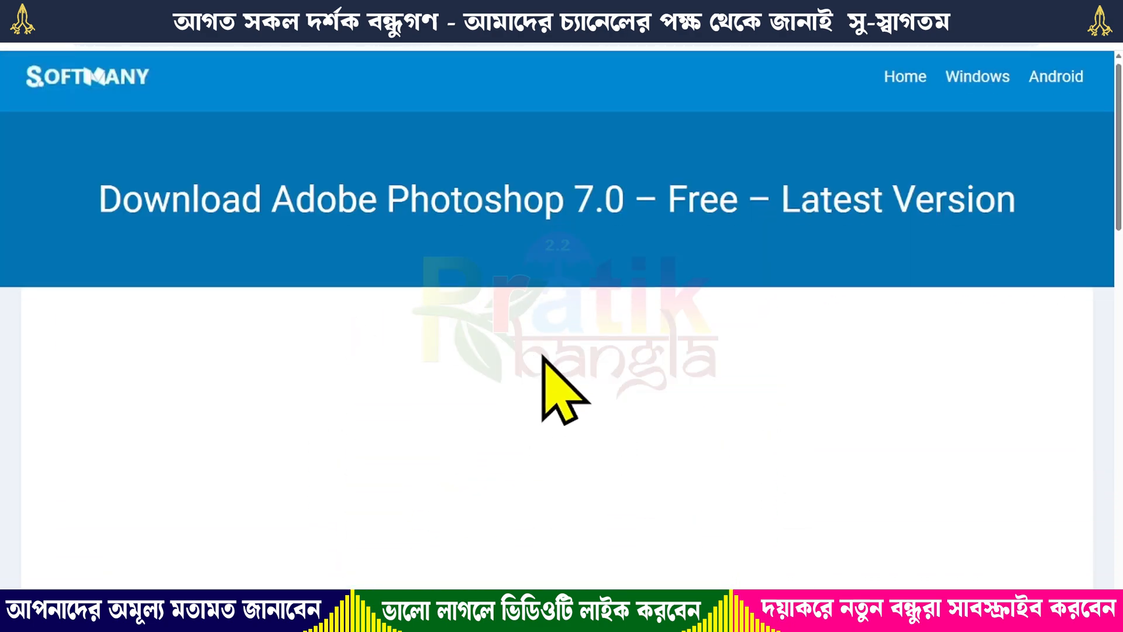
{"action": "scroll", "coordinate": [547, 351], "scroll_direction": "down", "scroll_amount": 8}
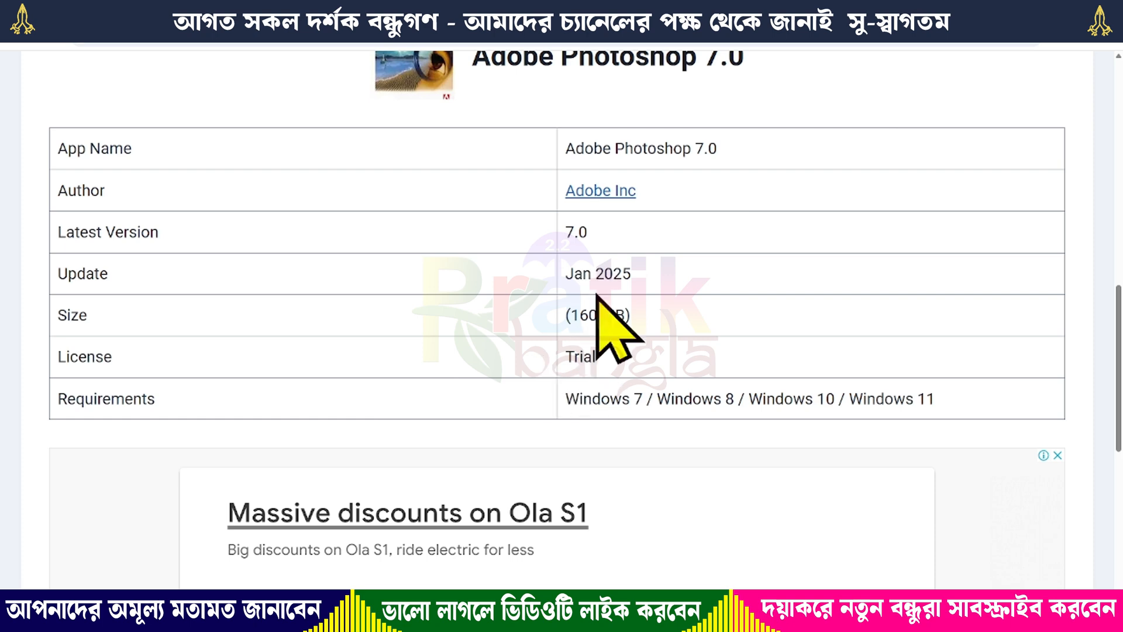
{"action": "double_click", "coordinate": [82, 273]}
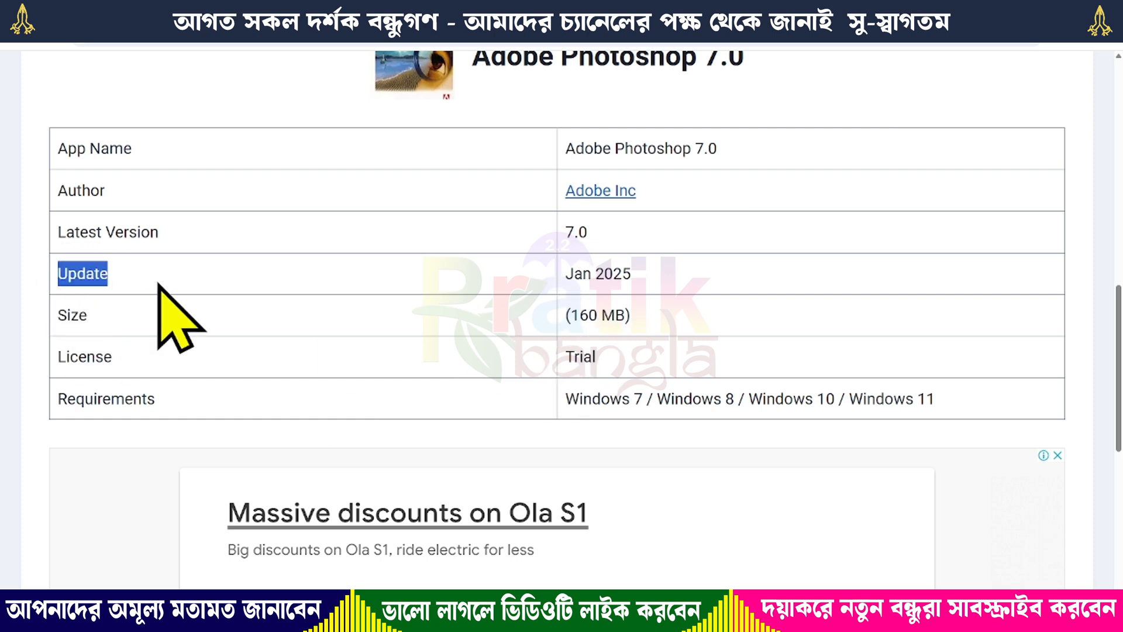
{"action": "left_click", "coordinate": [637, 276]}
{"action": "left_click_drag", "start_coordinate": [639, 276], "coordinate": [562, 279]}
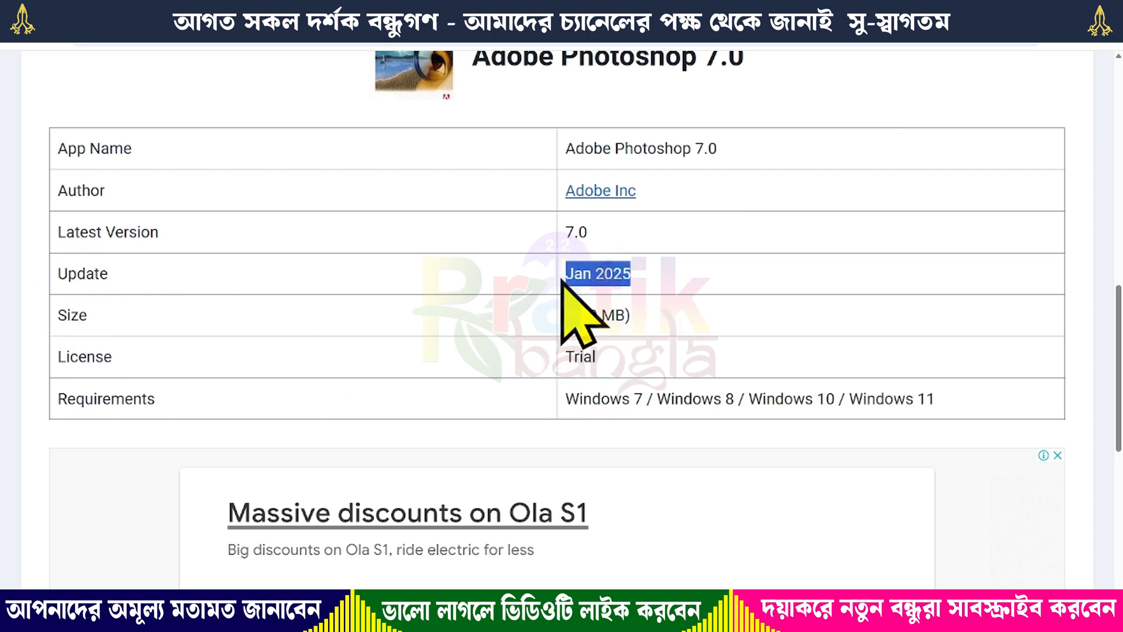
{"action": "left_click", "coordinate": [675, 288]}
{"action": "left_click_drag", "start_coordinate": [562, 403], "coordinate": [657, 399]}
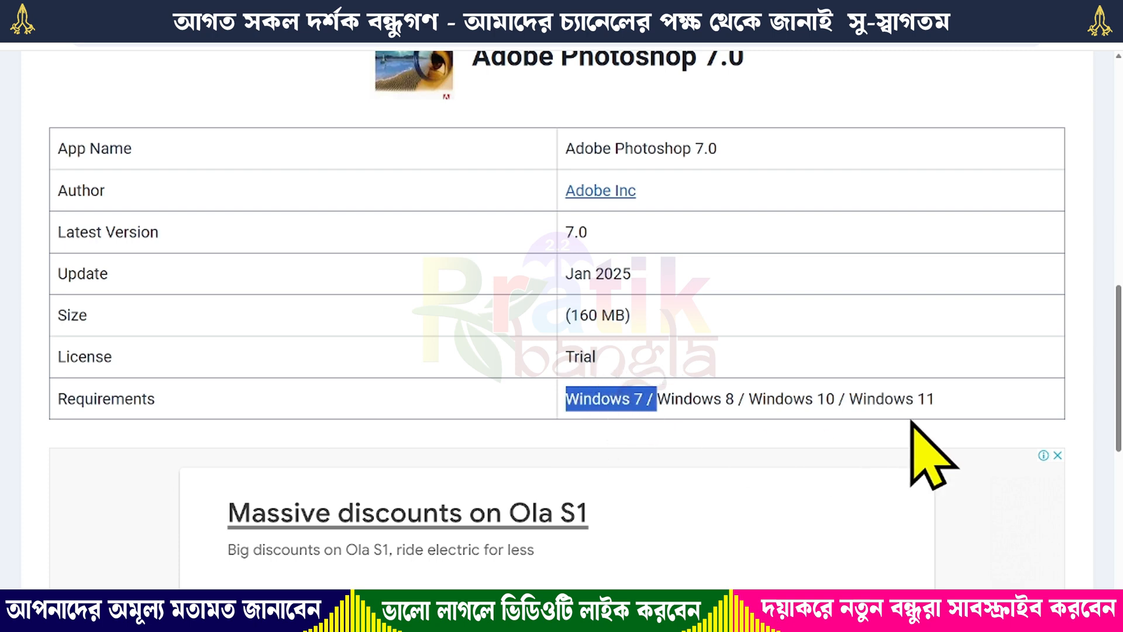
{"action": "left_click_drag", "start_coordinate": [849, 403], "coordinate": [958, 403]}
{"action": "left_click", "coordinate": [960, 402]}
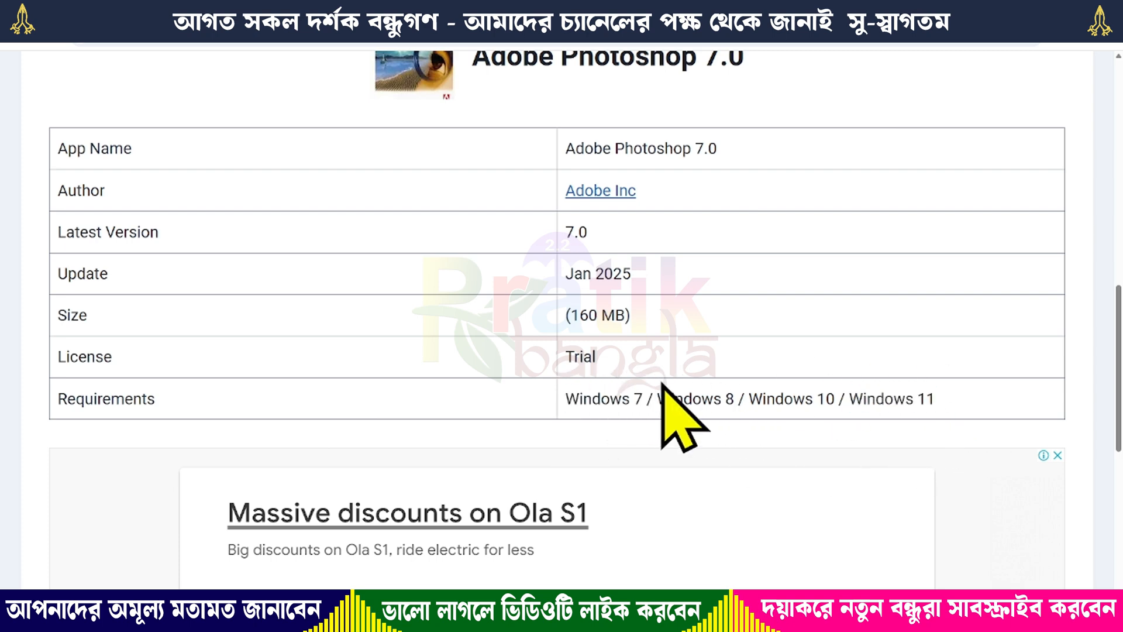
{"action": "left_click_drag", "start_coordinate": [568, 315], "coordinate": [676, 339]}
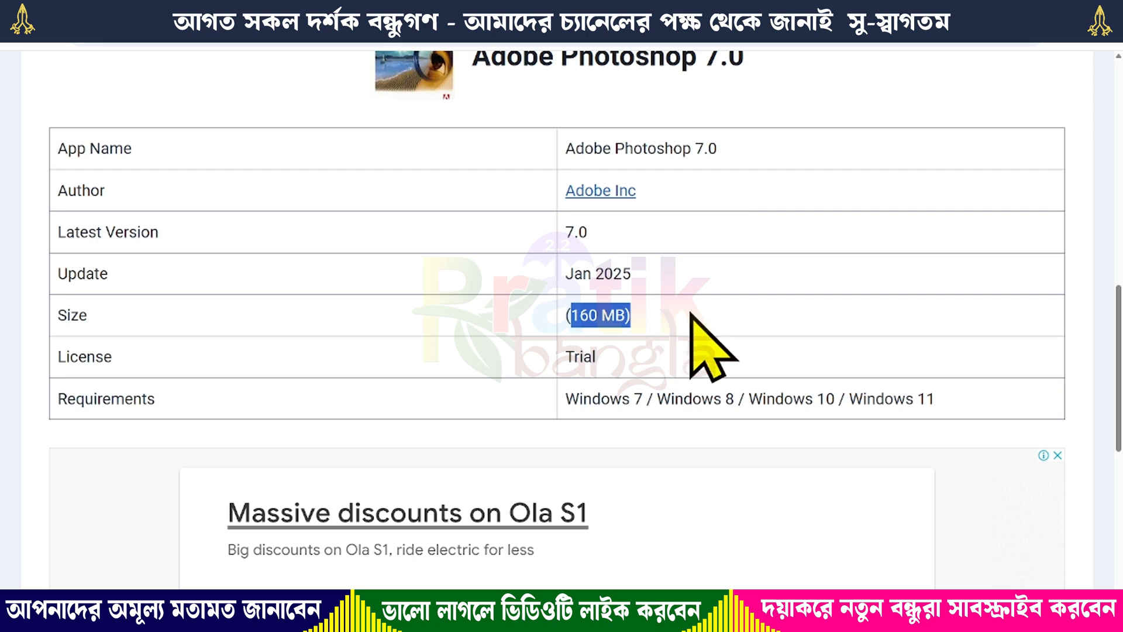
{"action": "left_click", "coordinate": [669, 339]}
{"action": "scroll", "coordinate": [526, 401], "scroll_direction": "up", "scroll_amount": 2}
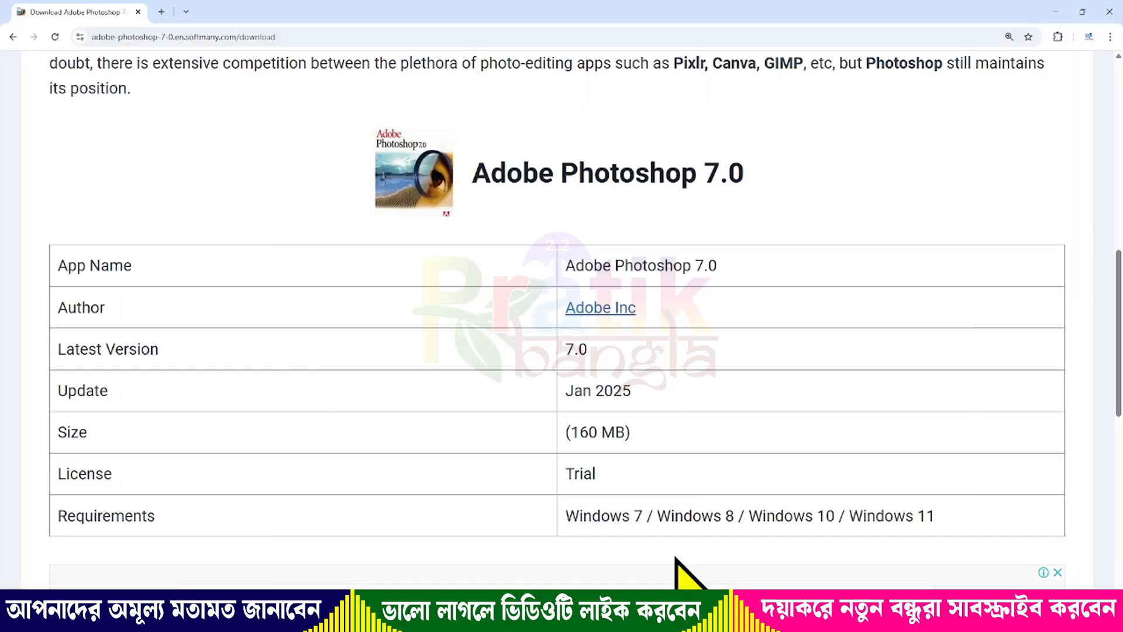
Step: Locate the Adobe Photoshop 7.0 download link further down the page and minimise the browser to switch back to Photoshop
{"action": "scroll", "coordinate": [641, 513], "scroll_direction": "down", "scroll_amount": 5}
{"action": "scroll", "coordinate": [641, 514], "scroll_direction": "down", "scroll_amount": 4}
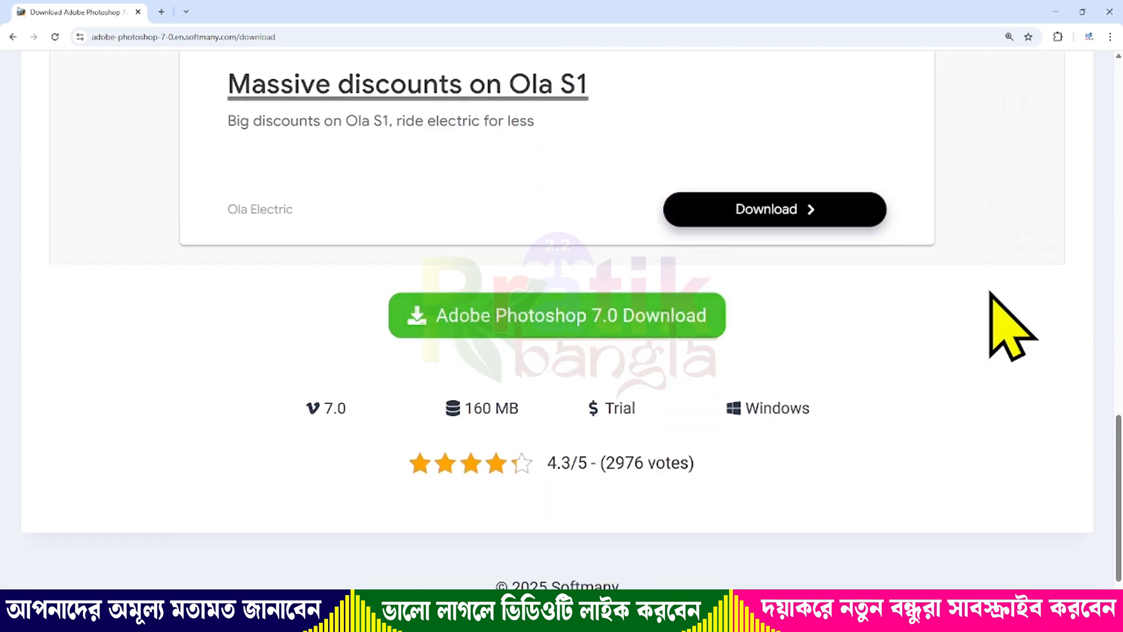
{"action": "left_click", "coordinate": [1056, 12]}
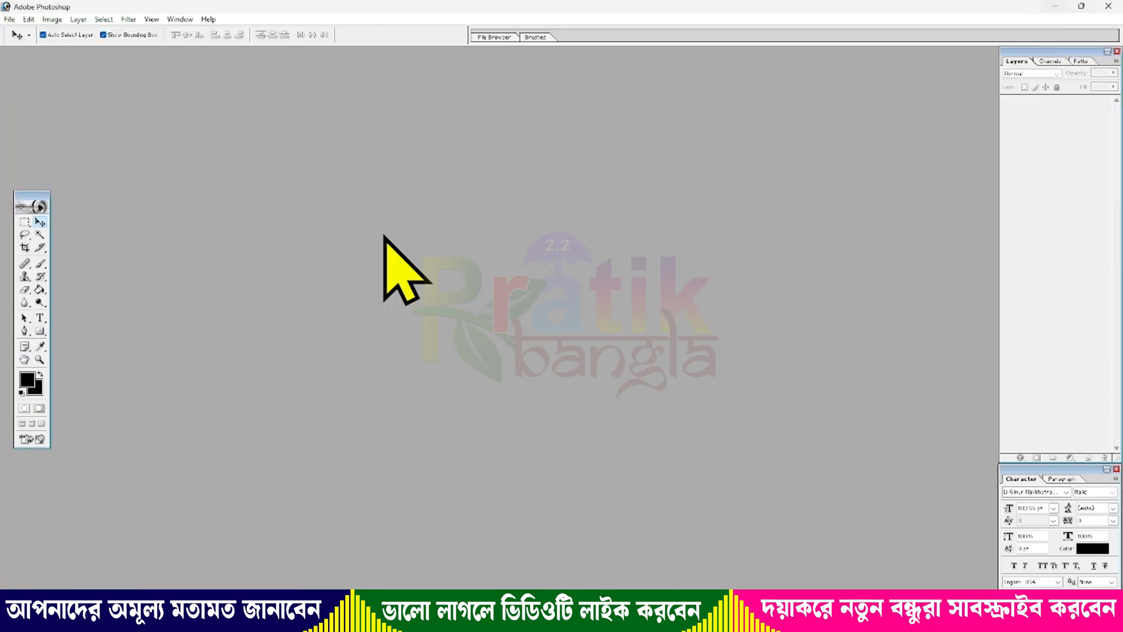
{"action": "left_click", "coordinate": [10, 21]}
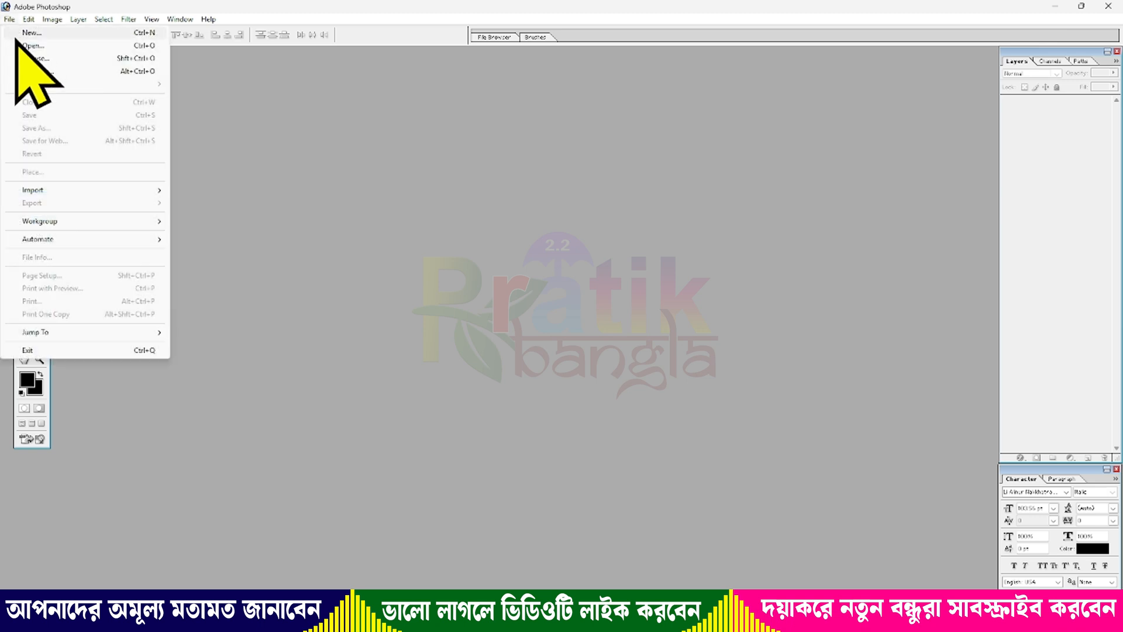
{"action": "left_click", "coordinate": [17, 31]}
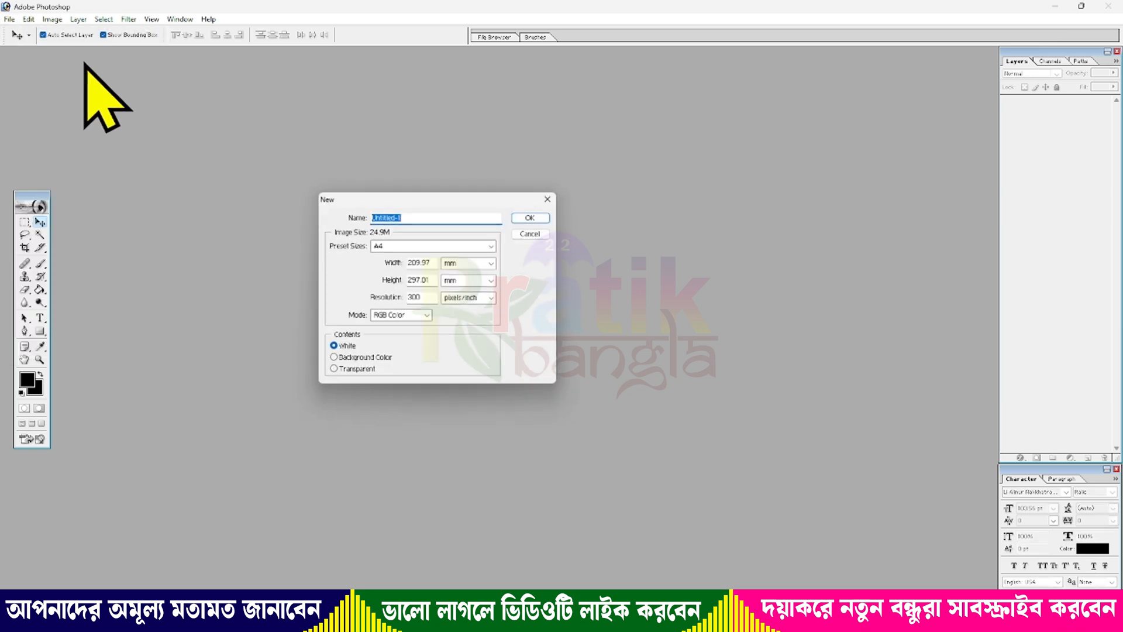
{"action": "left_click", "coordinate": [530, 218]}
{"action": "left_click", "coordinate": [366, 57]}
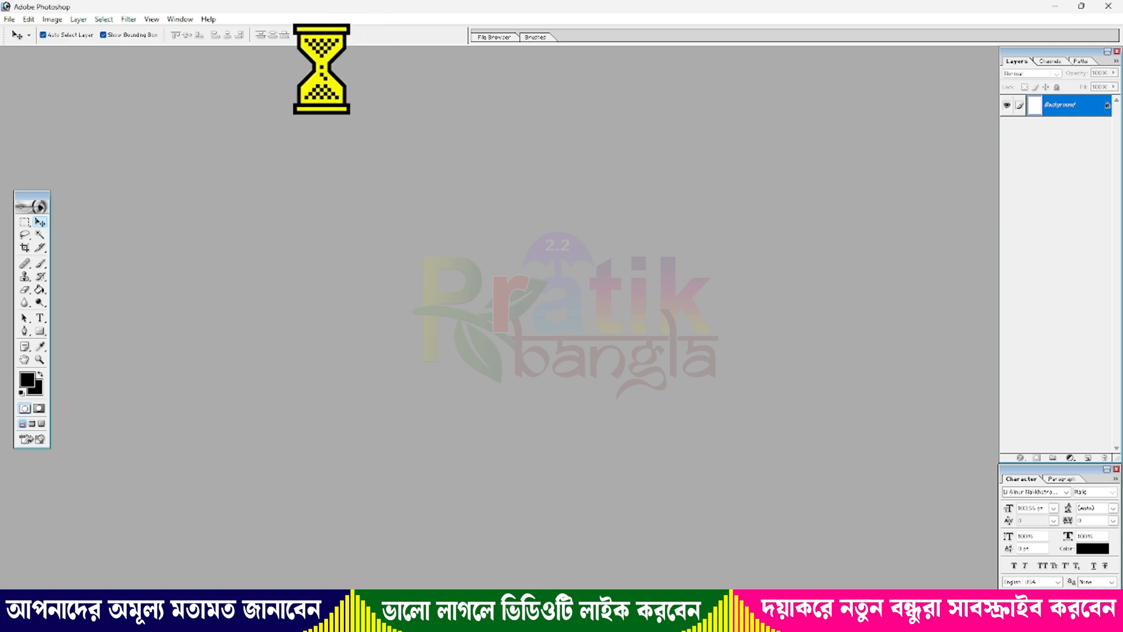
{"action": "left_click", "coordinate": [9, 19]}
{"action": "left_click", "coordinate": [23, 32]}
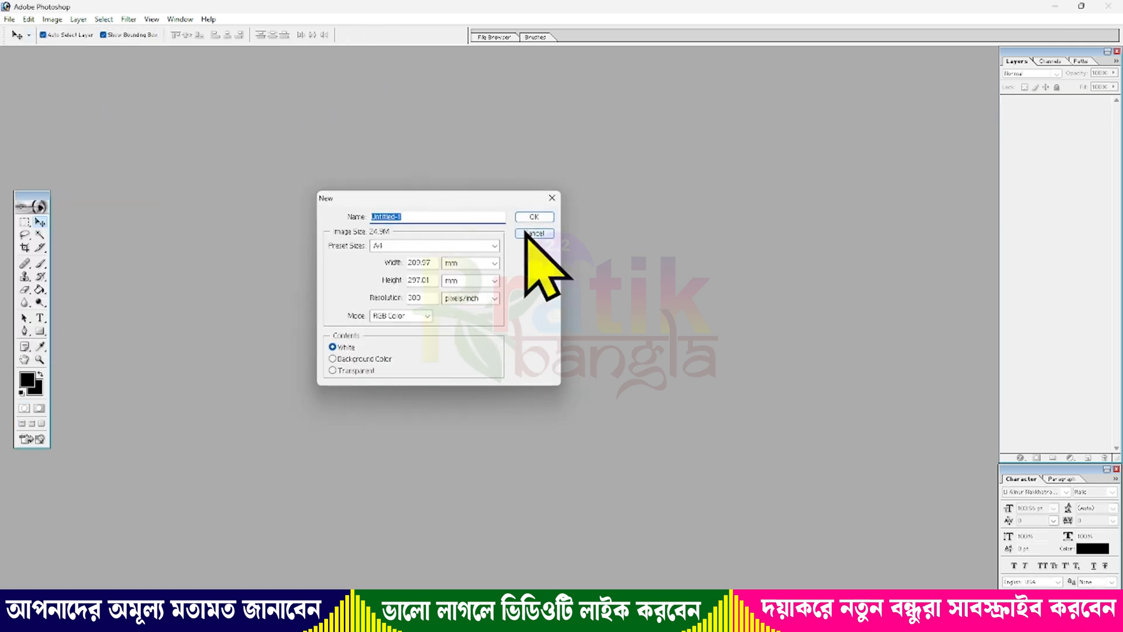
{"action": "left_click", "coordinate": [533, 232]}
Step: Create a new A4 document at 300 pixels/inch in RGB Color with white contents, and maximise its window
{"action": "left_click", "coordinate": [9, 19]}
{"action": "left_click", "coordinate": [29, 37]}
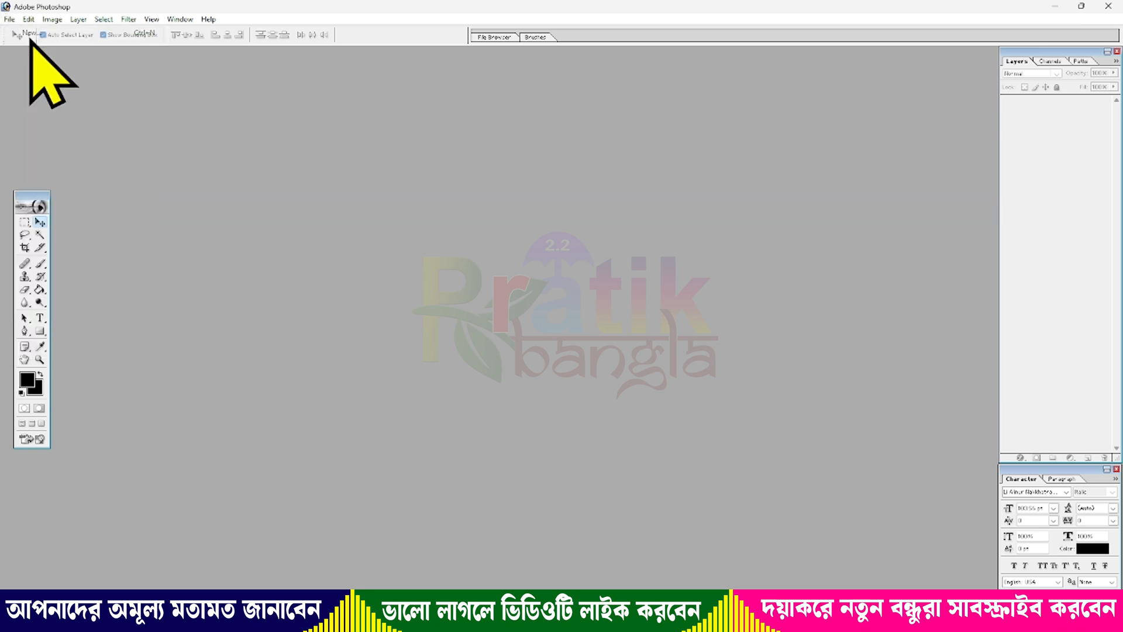
{"action": "left_click_drag", "start_coordinate": [464, 204], "coordinate": [573, 223]}
{"action": "left_click", "coordinate": [541, 266]}
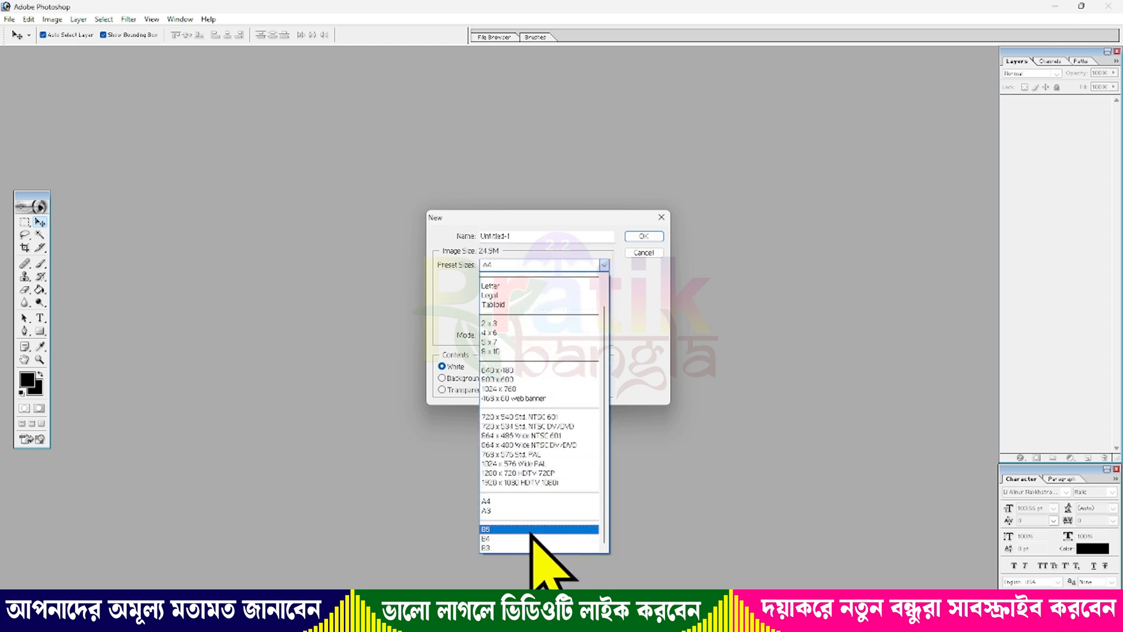
{"action": "left_click", "coordinate": [518, 502]}
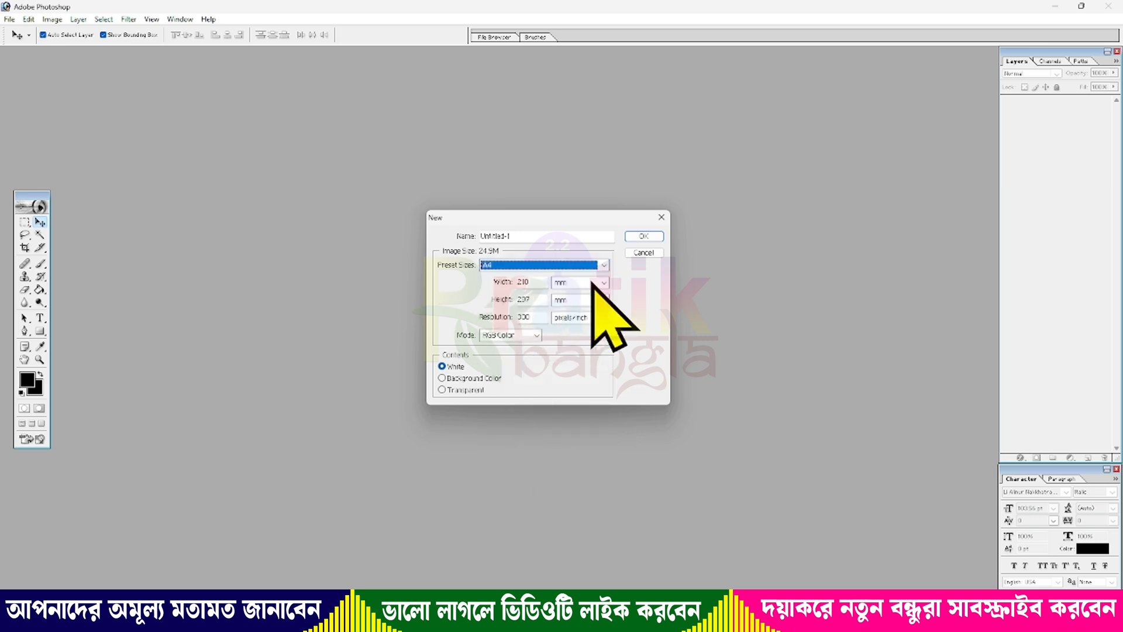
{"action": "double_click", "coordinate": [531, 317]}
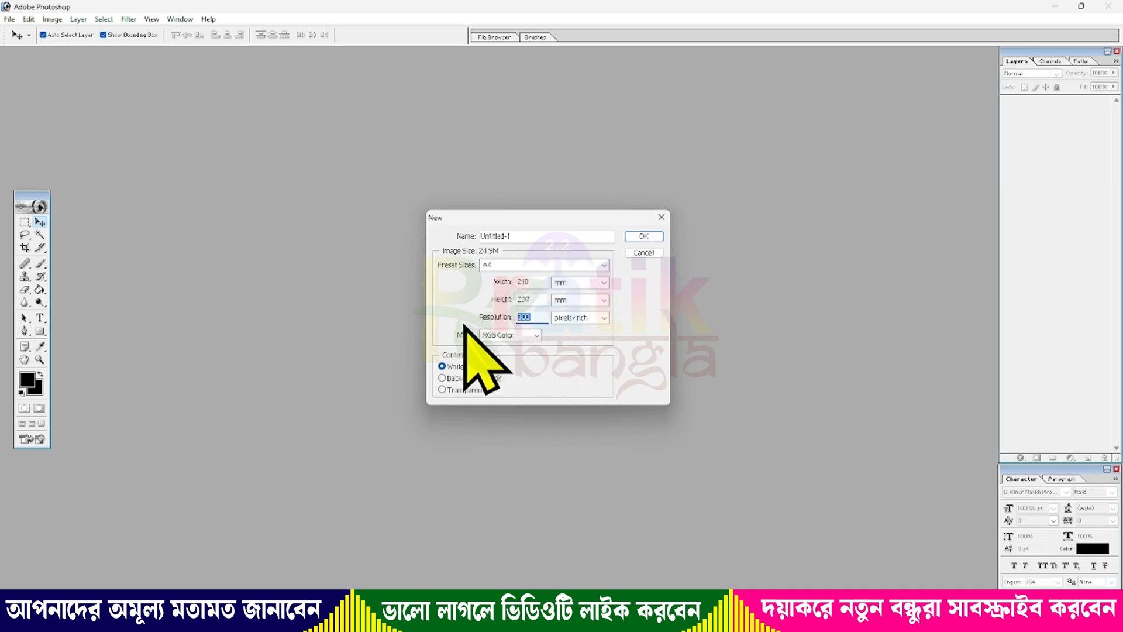
{"action": "left_click", "coordinate": [509, 336]}
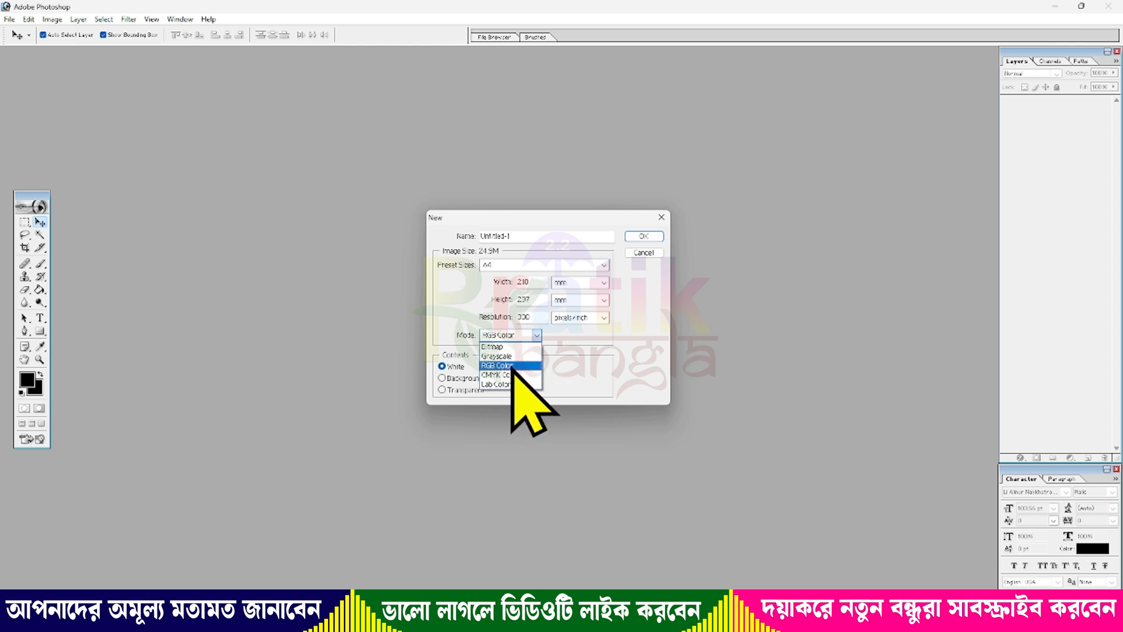
{"action": "left_click", "coordinate": [510, 365]}
{"action": "left_click", "coordinate": [458, 367]}
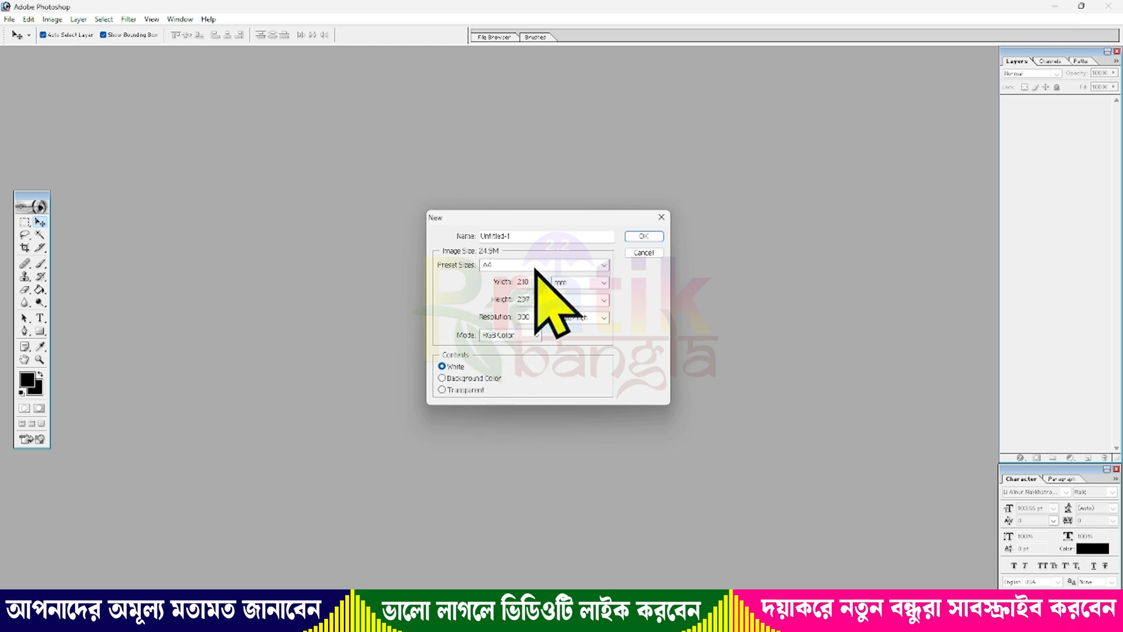
{"action": "left_click", "coordinate": [654, 237]}
{"action": "left_click", "coordinate": [352, 57]}
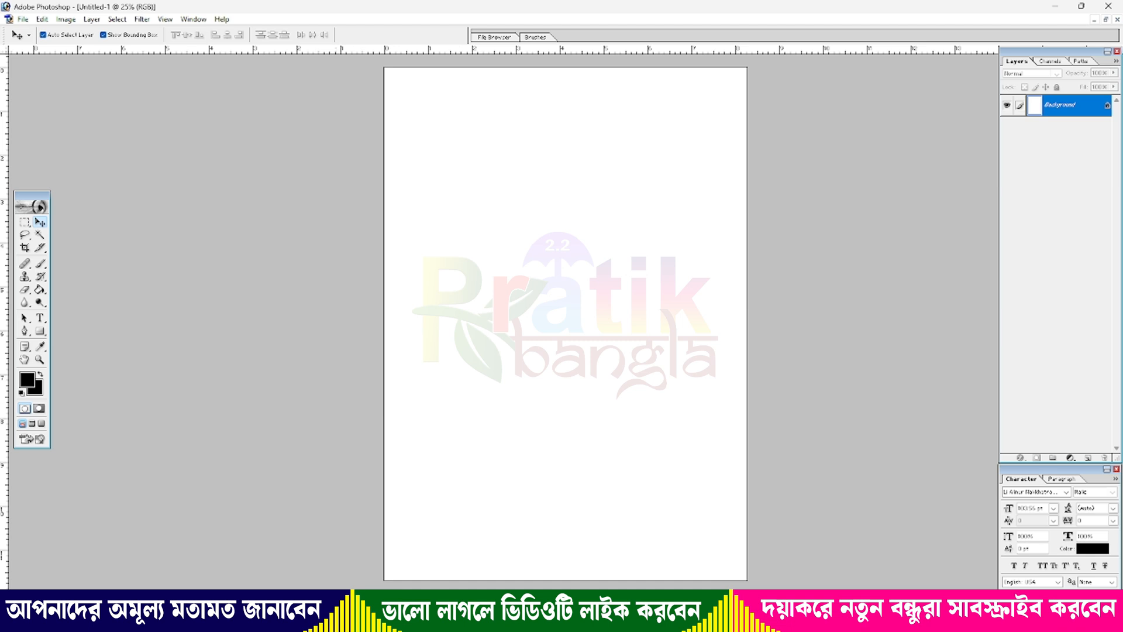
Step: Add the text PRATIK to the upper part of the page with the Type tool, using the Bookman Old Style font
{"action": "key", "text": "super"}
{"action": "key", "text": "super"}
{"action": "left_click", "coordinate": [37, 320]}
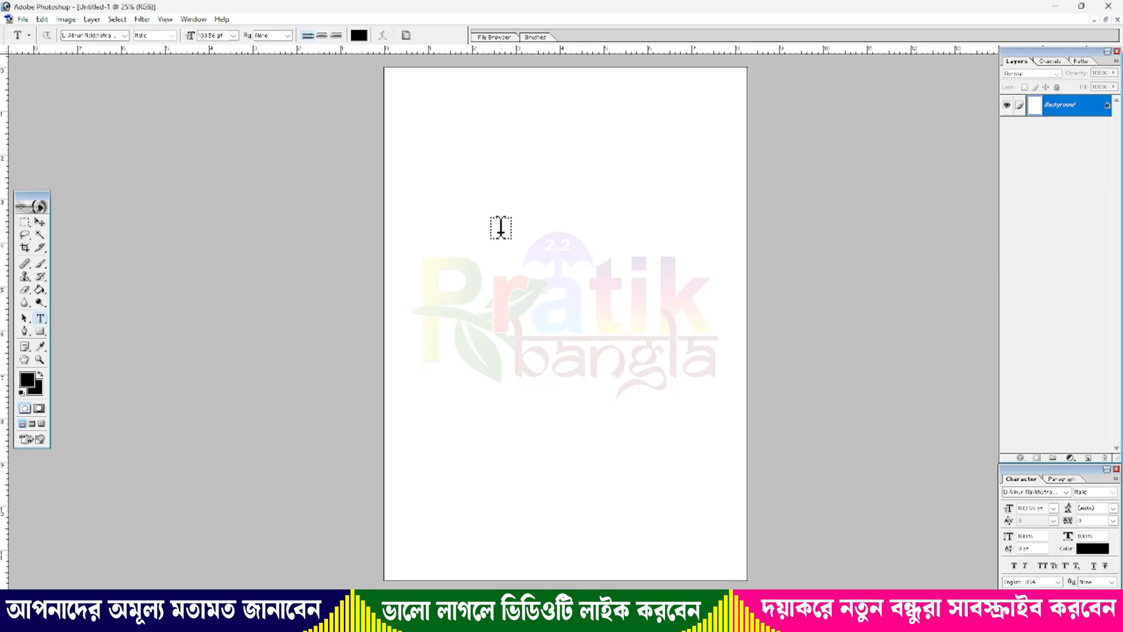
{"action": "left_click", "coordinate": [124, 35]}
{"action": "left_click_drag", "start_coordinate": [158, 146], "coordinate": [167, 91]}
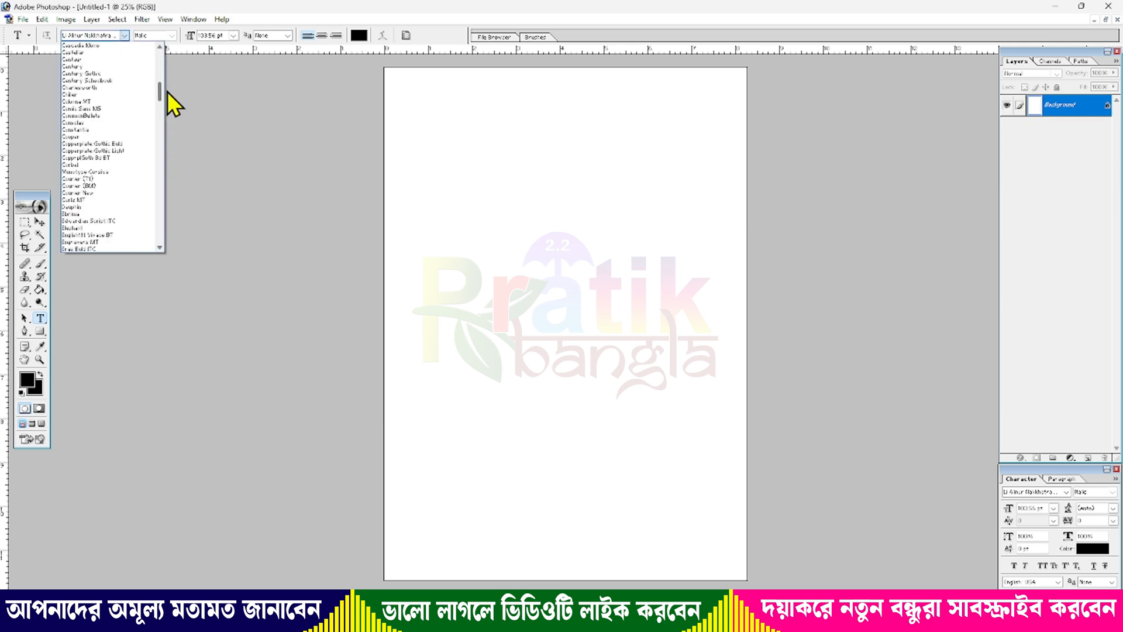
{"action": "left_click", "coordinate": [115, 95]}
{"action": "left_click", "coordinate": [551, 229]}
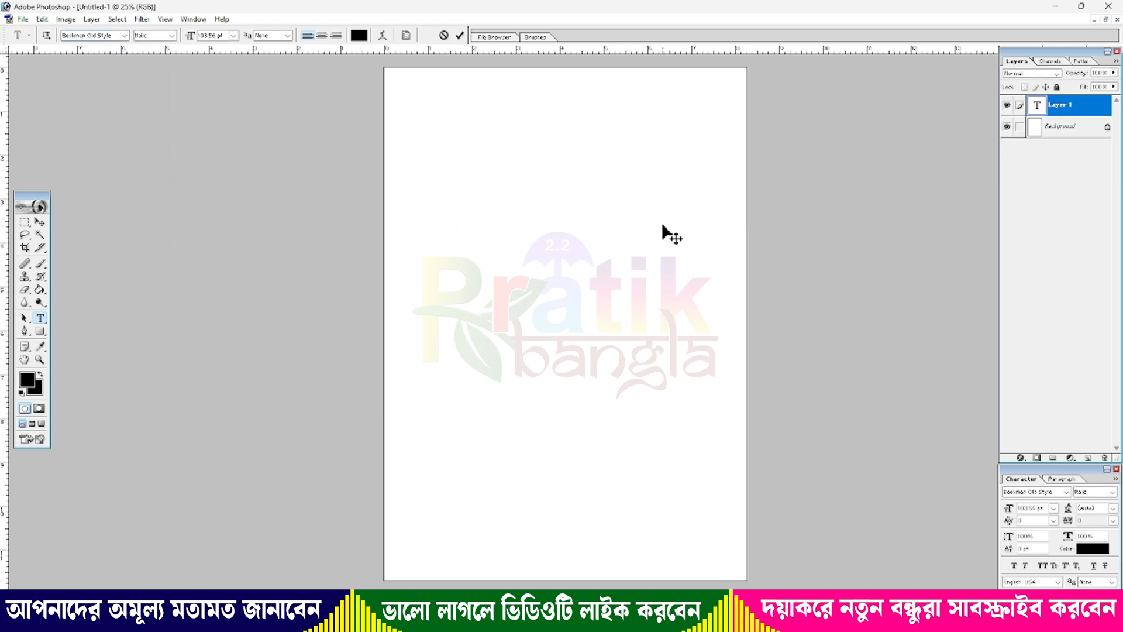
{"action": "type", "text": "PRATIK"}
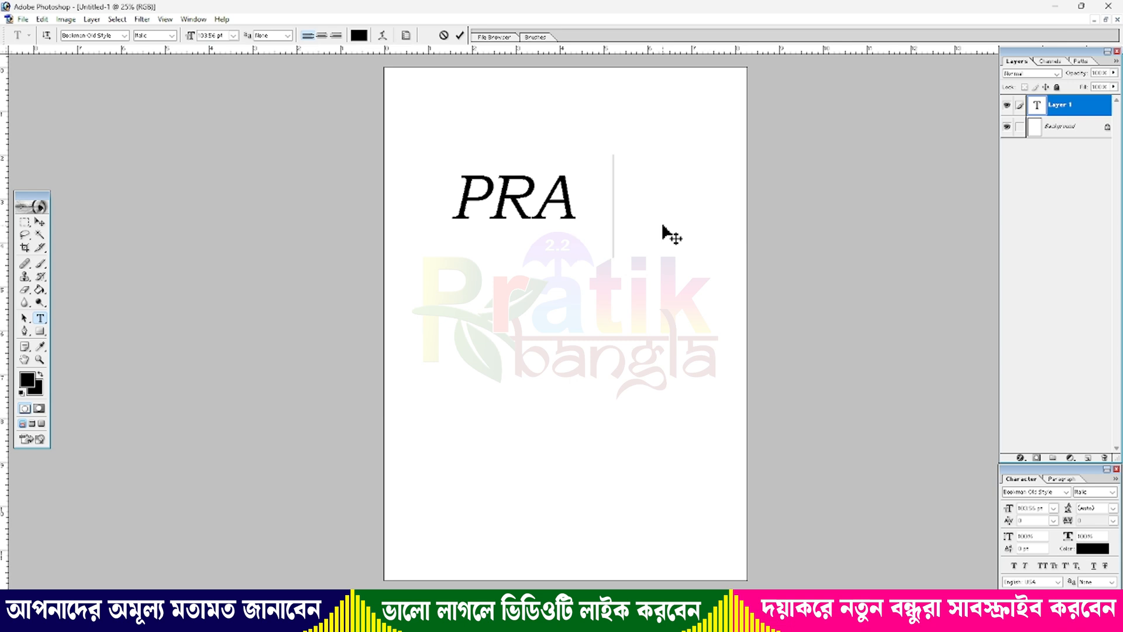
Step: Move the PRATIK text to the top of the page and reposition the toolbox closer to the page
{"action": "left_click", "coordinate": [40, 223]}
{"action": "left_click_drag", "start_coordinate": [564, 216], "coordinate": [560, 123]}
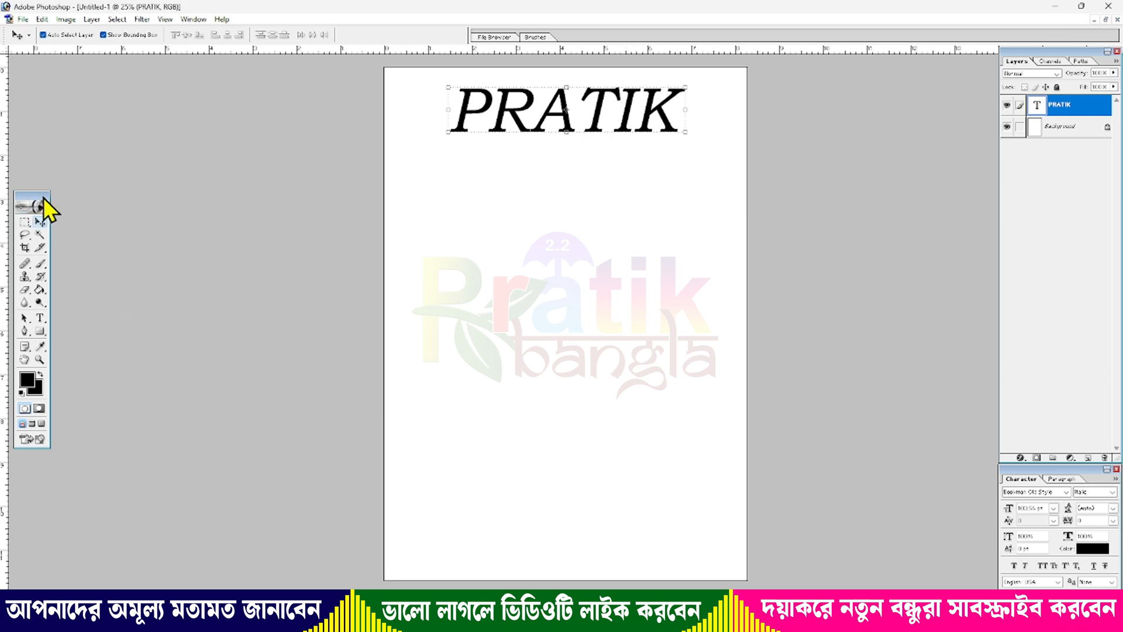
{"action": "left_click_drag", "start_coordinate": [302, 169], "coordinate": [303, 170]}
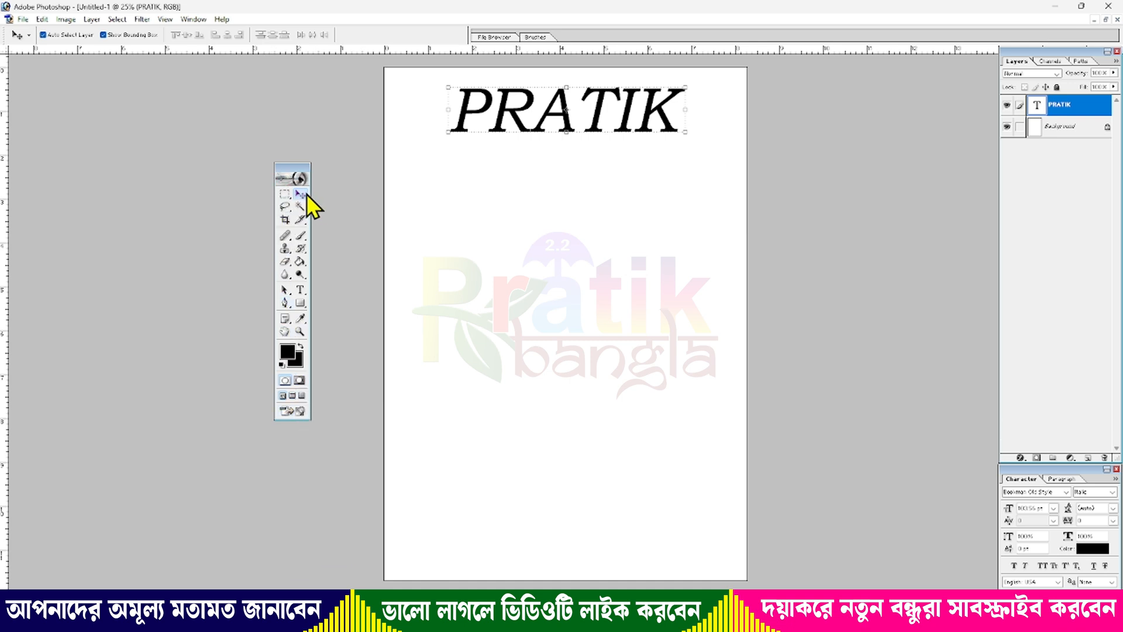
{"action": "left_click_drag", "start_coordinate": [517, 124], "coordinate": [547, 122]}
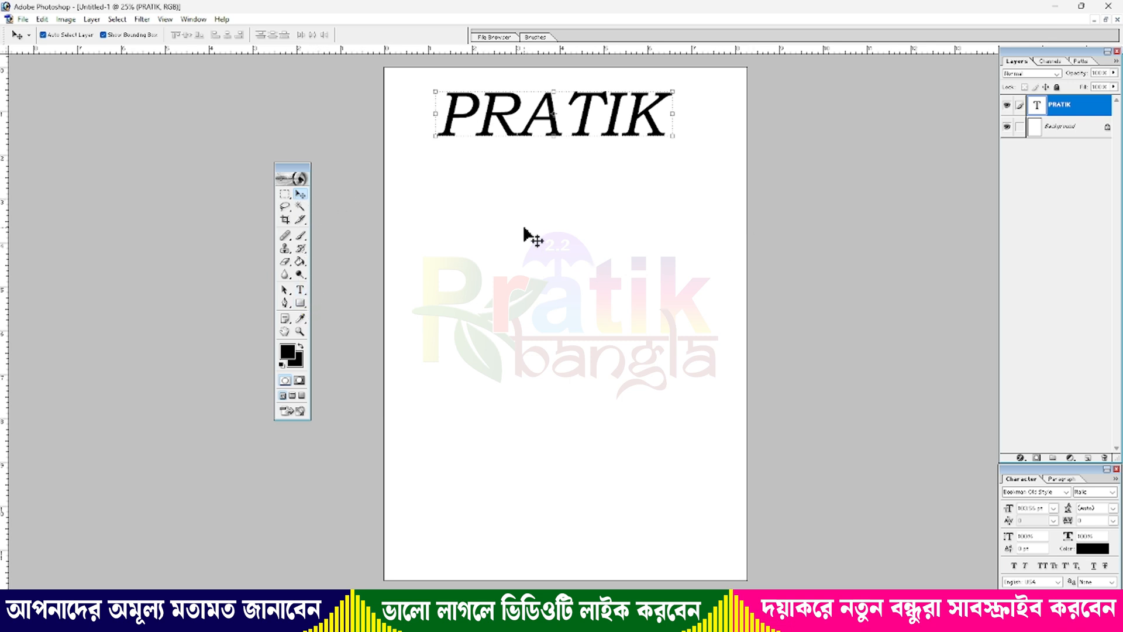
Step: Add a second PRATIK text line below the first one and switch back to the Move tool
{"action": "left_click", "coordinate": [300, 290]}
{"action": "left_click", "coordinate": [632, 293]}
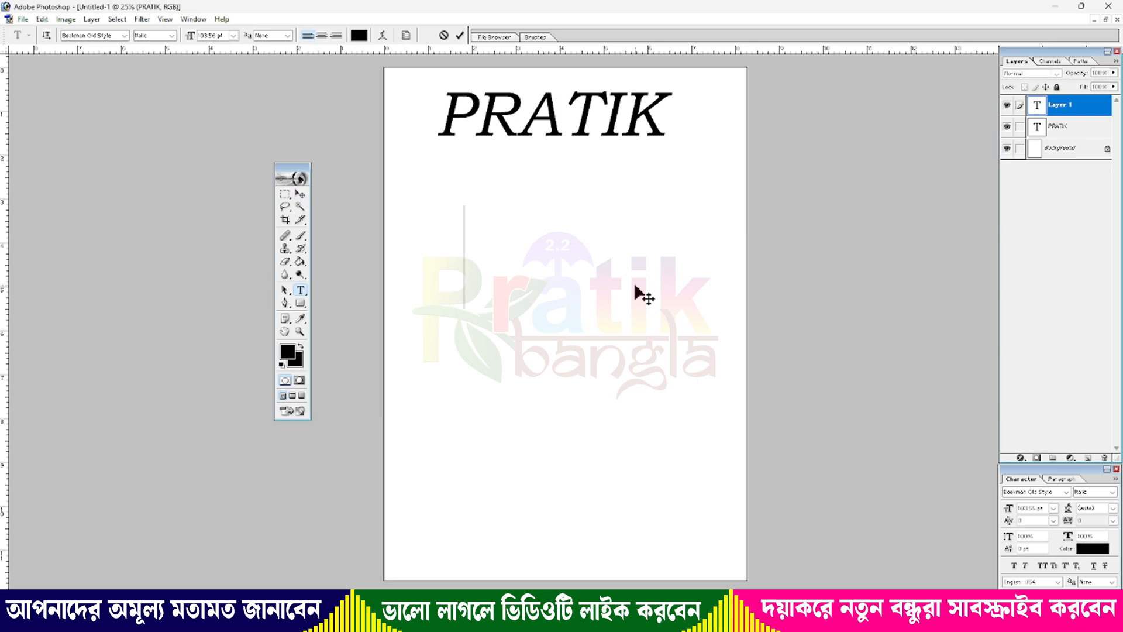
{"action": "type", "text": "PRATIK"}
{"action": "key", "text": "ctrl+Return"}
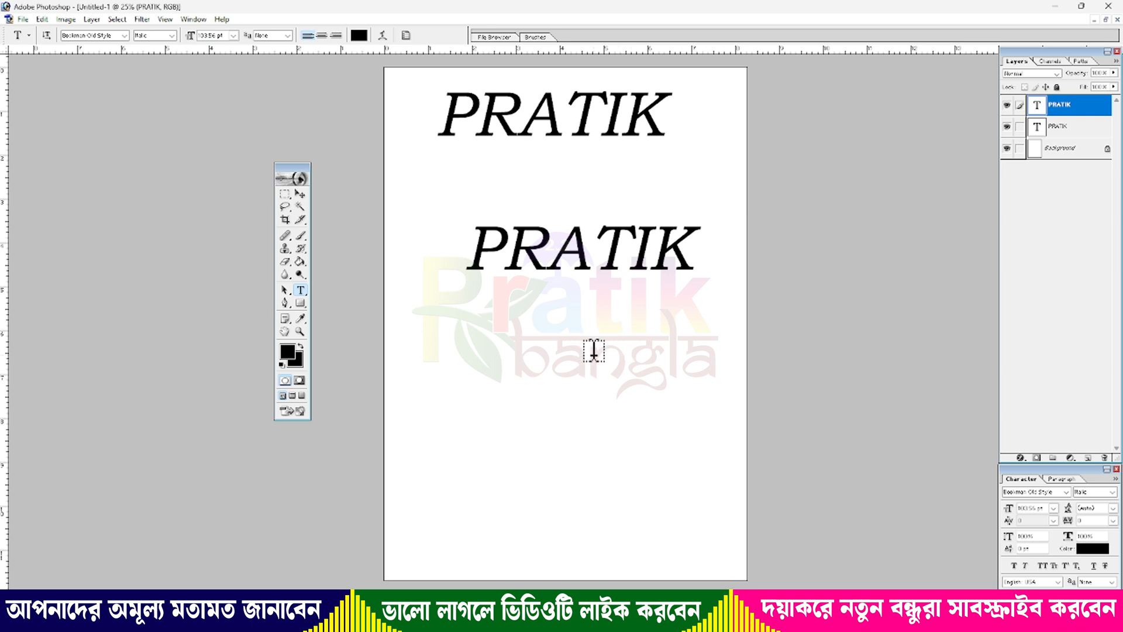
{"action": "left_click", "coordinate": [300, 193]}
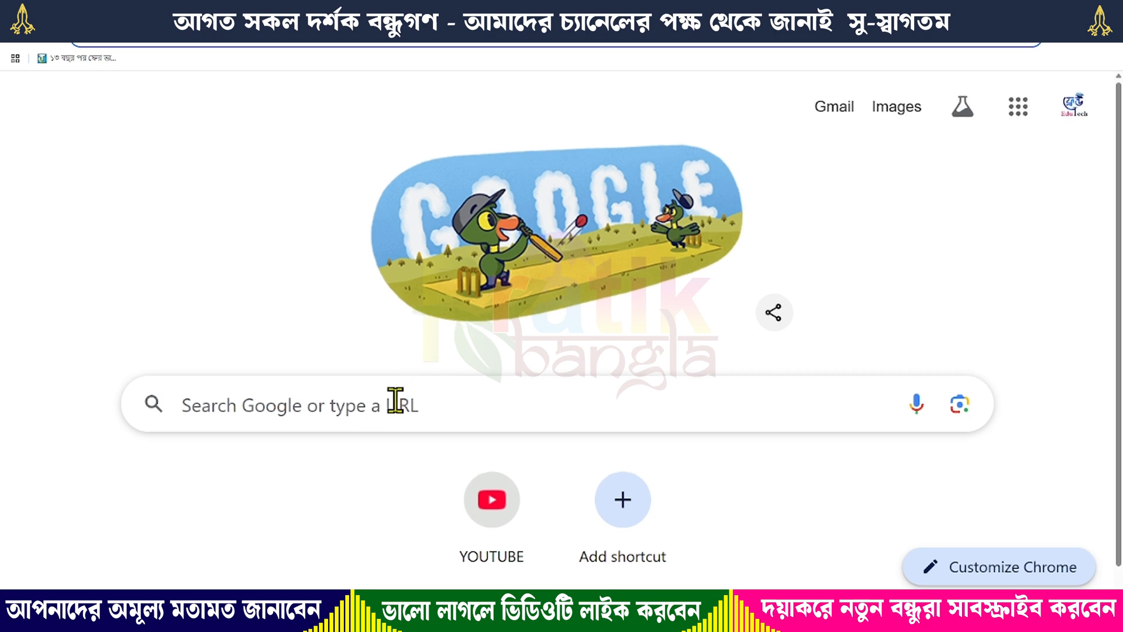
Step: Search Google for "avro keyboard" in the browser
{"action": "left_click", "coordinate": [346, 373]}
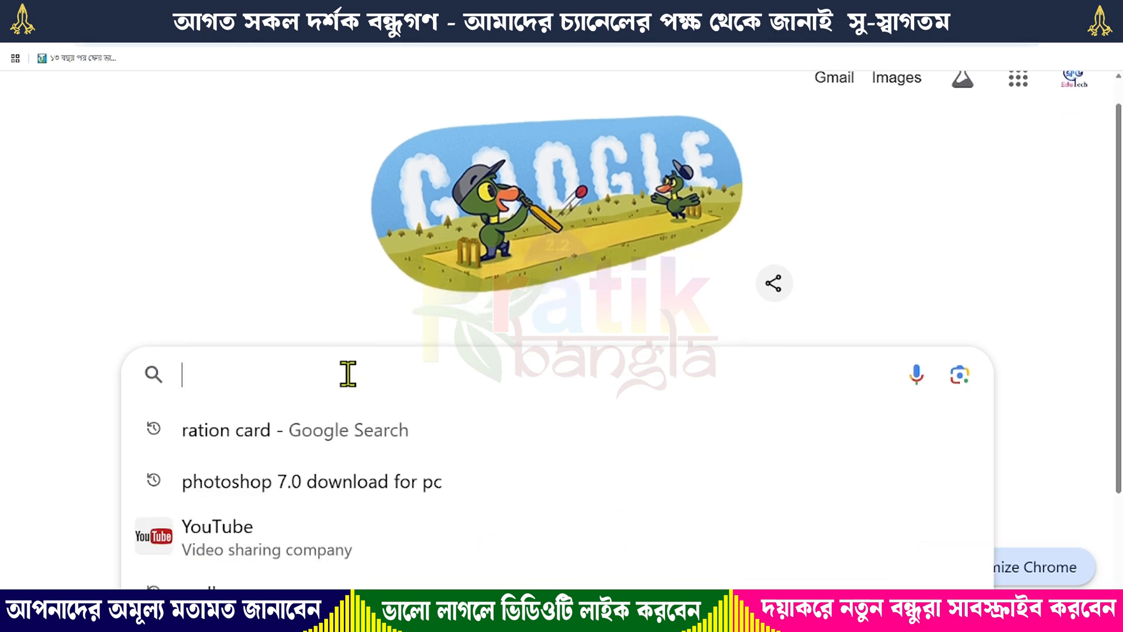
{"action": "type", "text": "AVRO"}
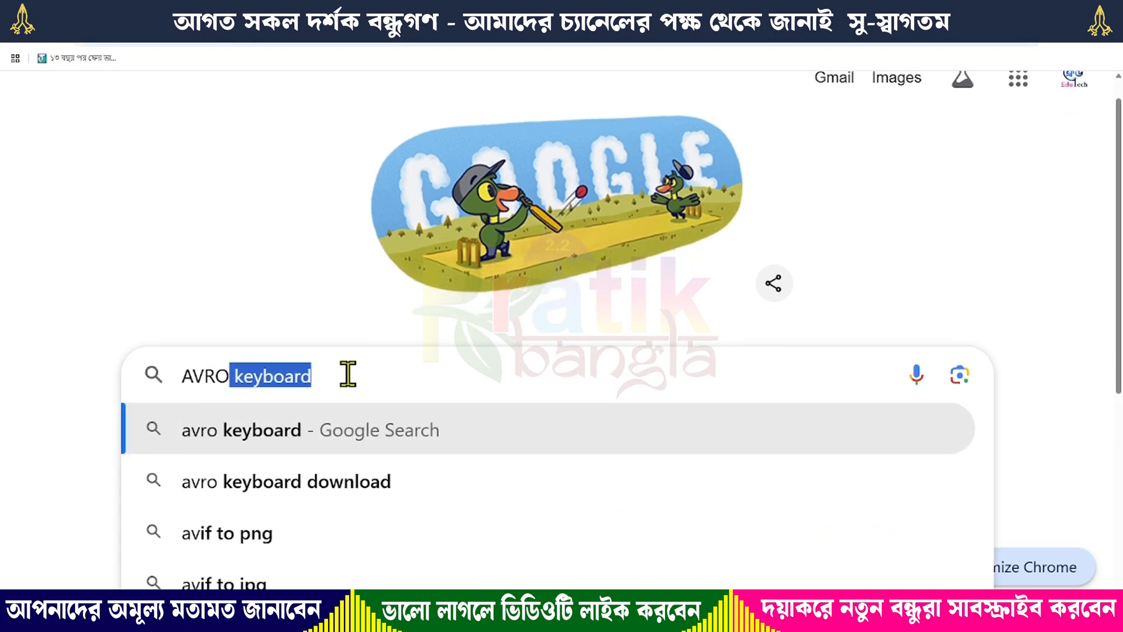
{"action": "key", "text": "Return"}
{"action": "scroll", "coordinate": [181, 402], "scroll_direction": "down", "scroll_amount": 1}
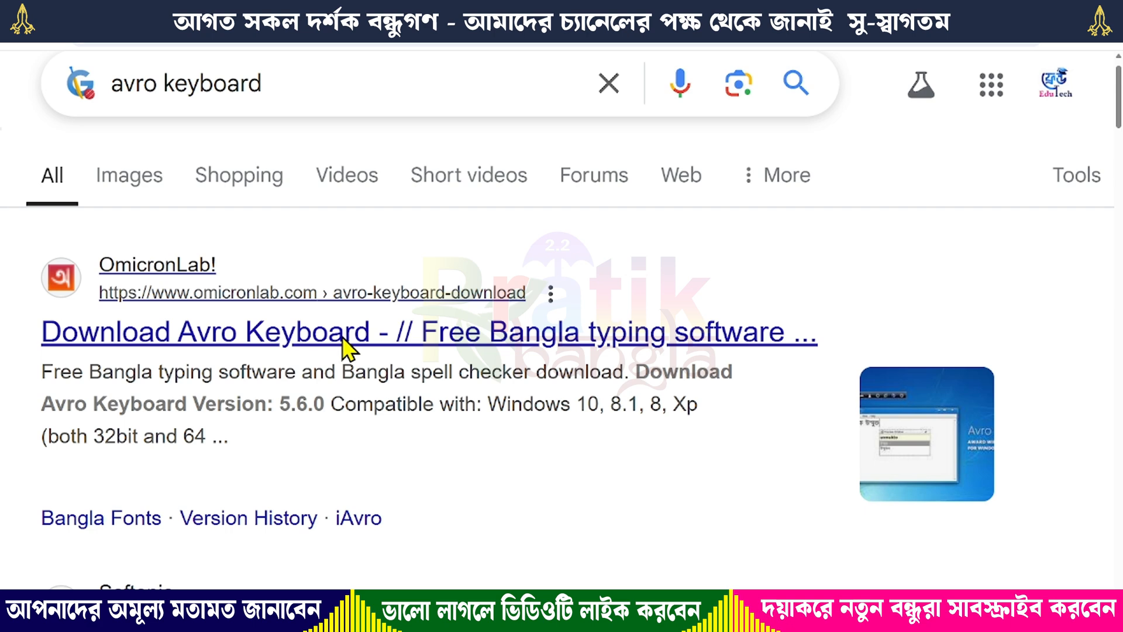
Step: Open the OmicronLab Avro Keyboard download page from the results and download the version 5.6.0 installer
{"action": "left_click", "coordinate": [347, 348]}
{"action": "scroll", "coordinate": [590, 404], "scroll_direction": "down", "scroll_amount": 2}
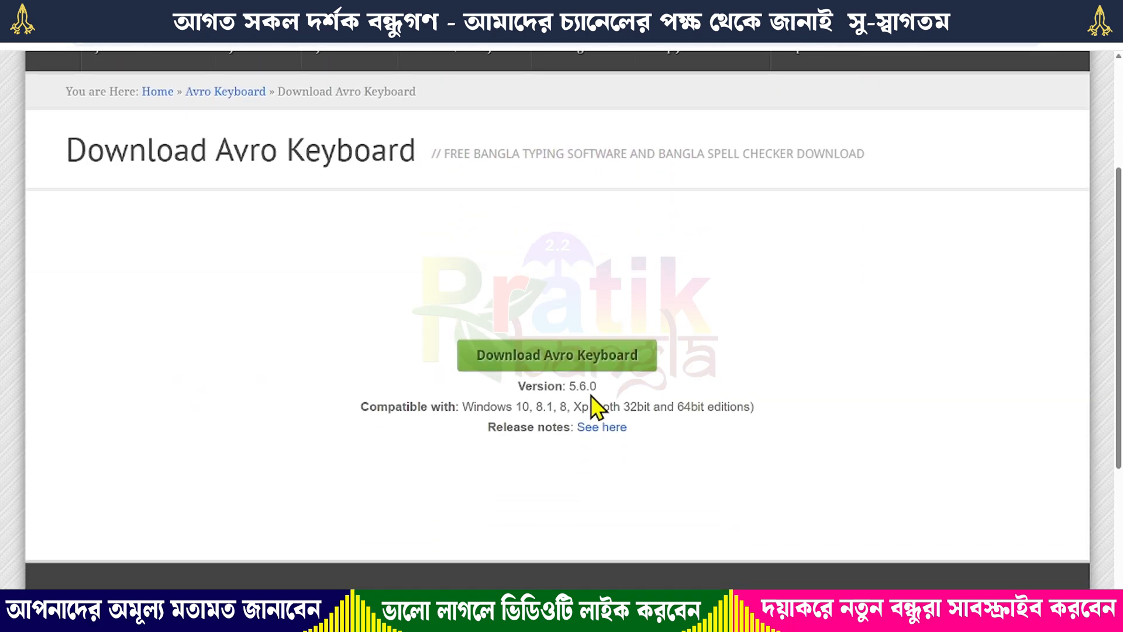
{"action": "left_click_drag", "start_coordinate": [66, 159], "coordinate": [260, 157]}
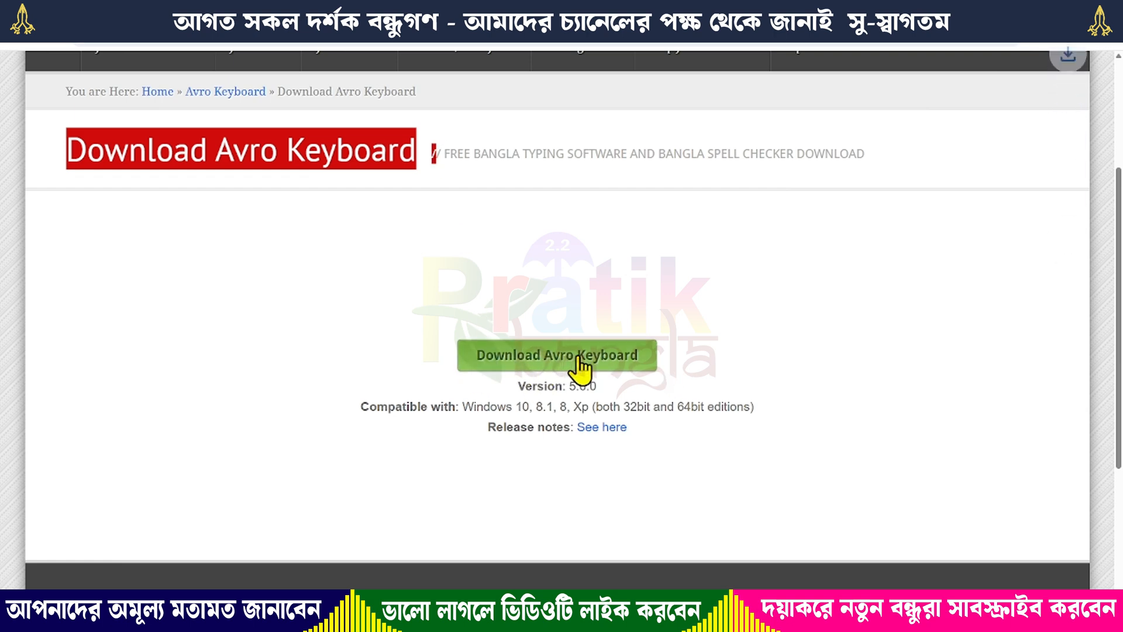
{"action": "left_click", "coordinate": [1068, 43]}
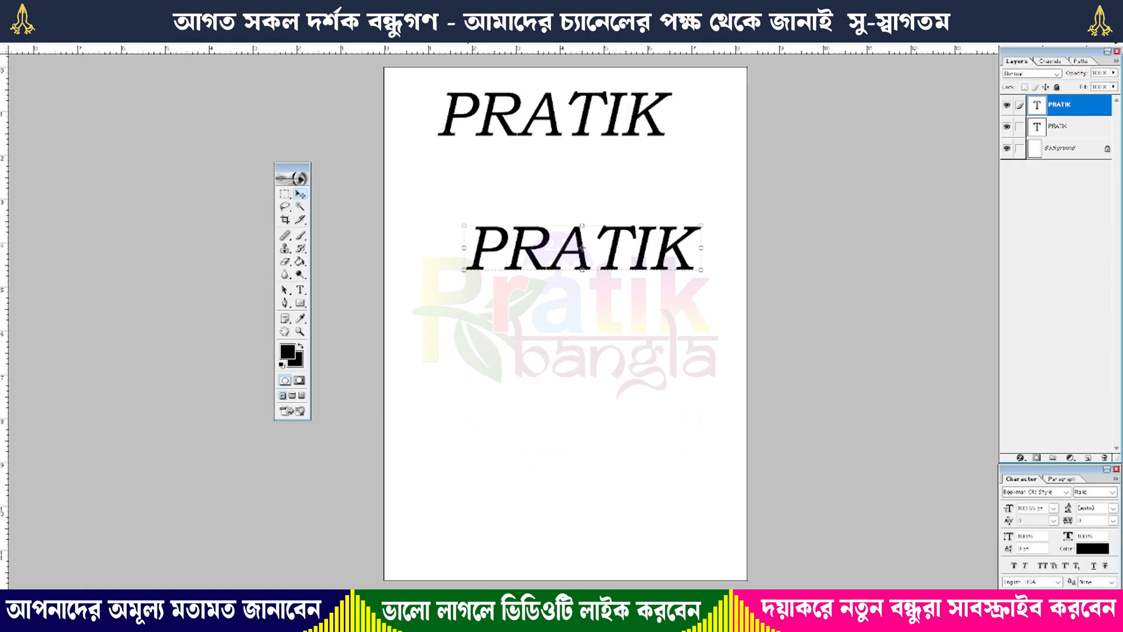
Step: Take the Untitled-1 document window in Photoshop out of its maximised state and move it toward the middle of the workspace
{"action": "left_click", "coordinate": [1107, 44]}
{"action": "key", "text": "z"}
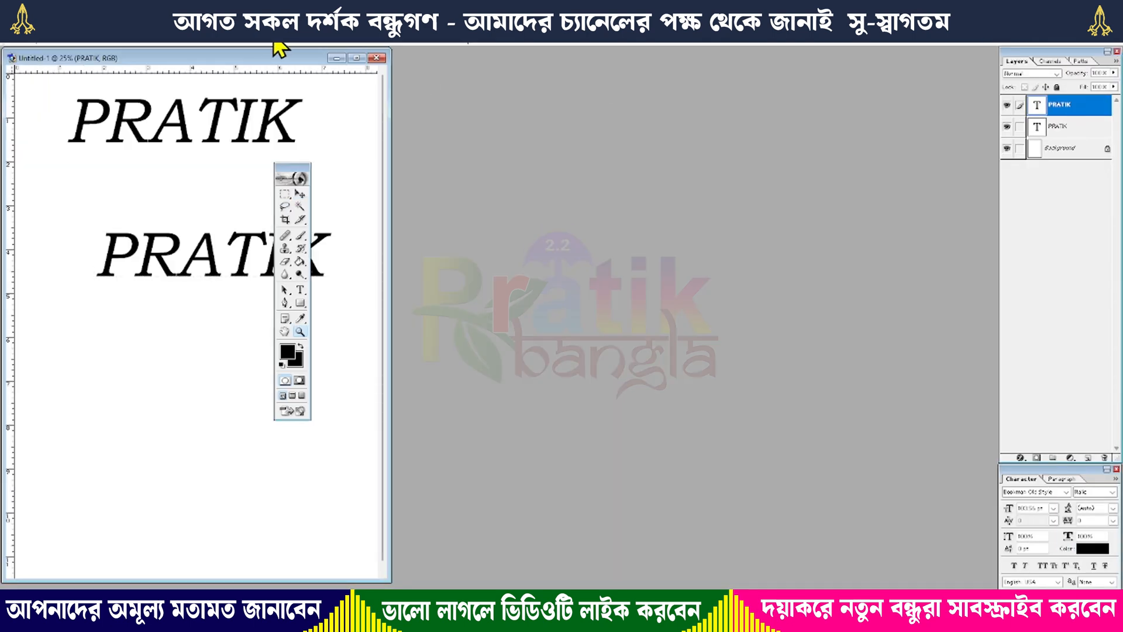
{"action": "left_click", "coordinate": [286, 39]}
{"action": "left_click_drag", "start_coordinate": [288, 63], "coordinate": [588, 61]}
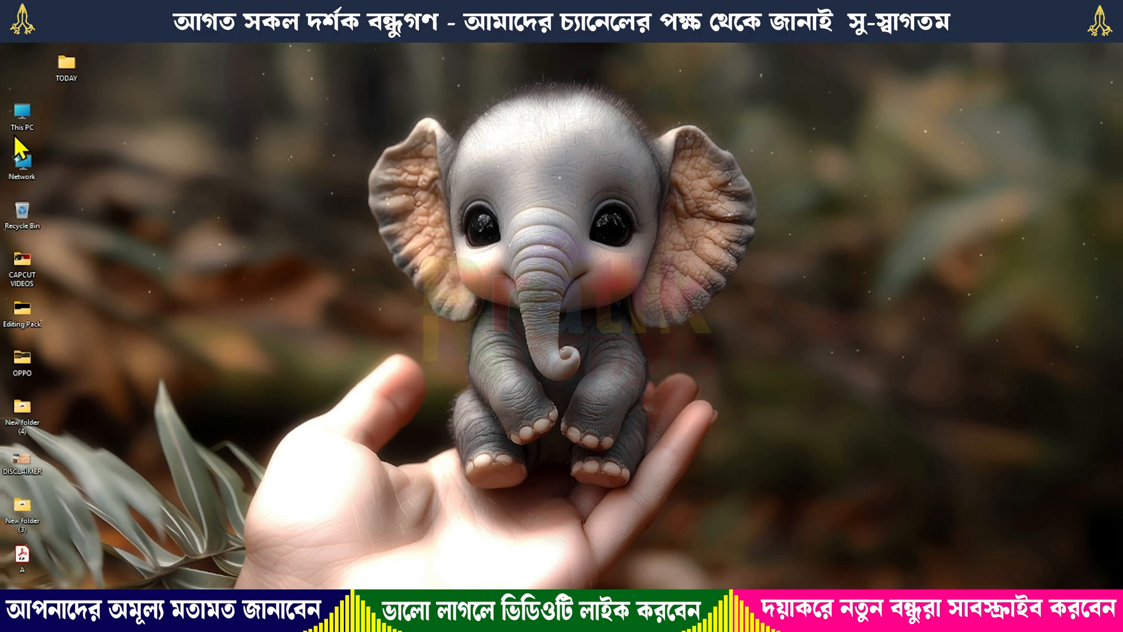
Step: Open the Downloads folder through This PC in File Explorer and run setup_avrokeyboard_5.6.0 as administrator
{"action": "double_click", "coordinate": [22, 113]}
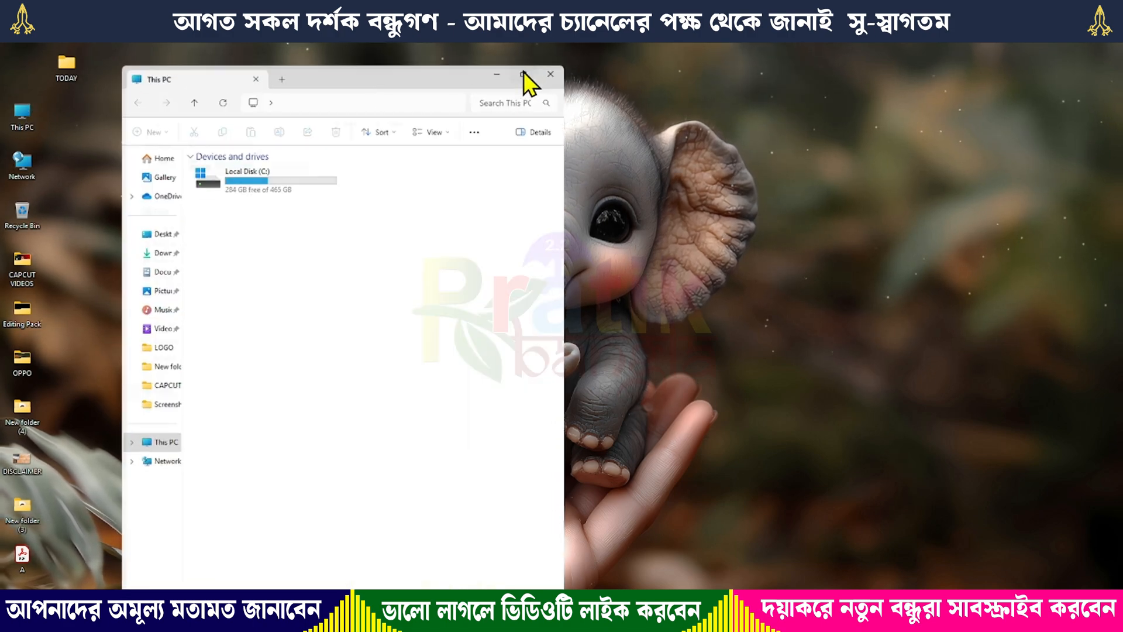
{"action": "left_click", "coordinate": [520, 74]}
{"action": "left_click", "coordinate": [46, 188]}
{"action": "left_click", "coordinate": [107, 136]}
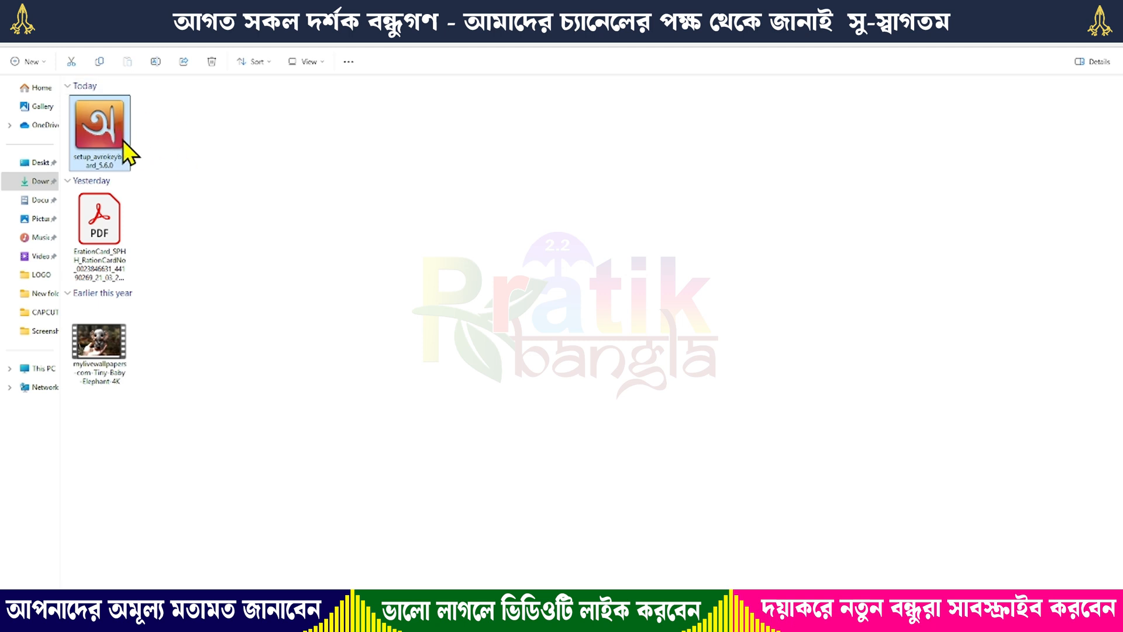
{"action": "right_click", "coordinate": [106, 130]}
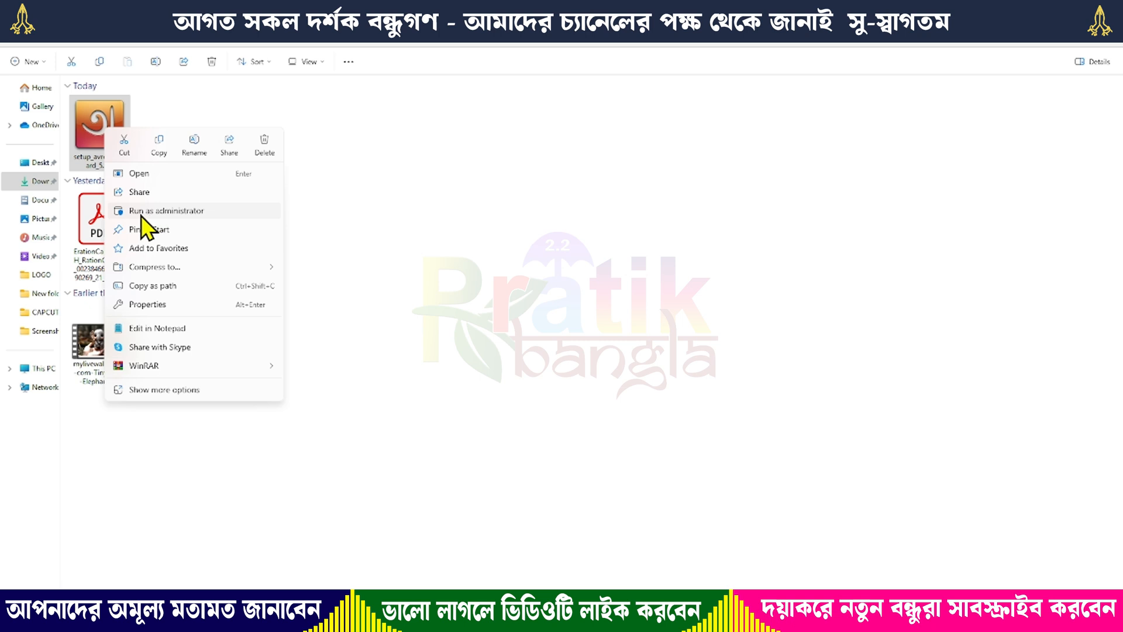
{"action": "left_click", "coordinate": [190, 214]}
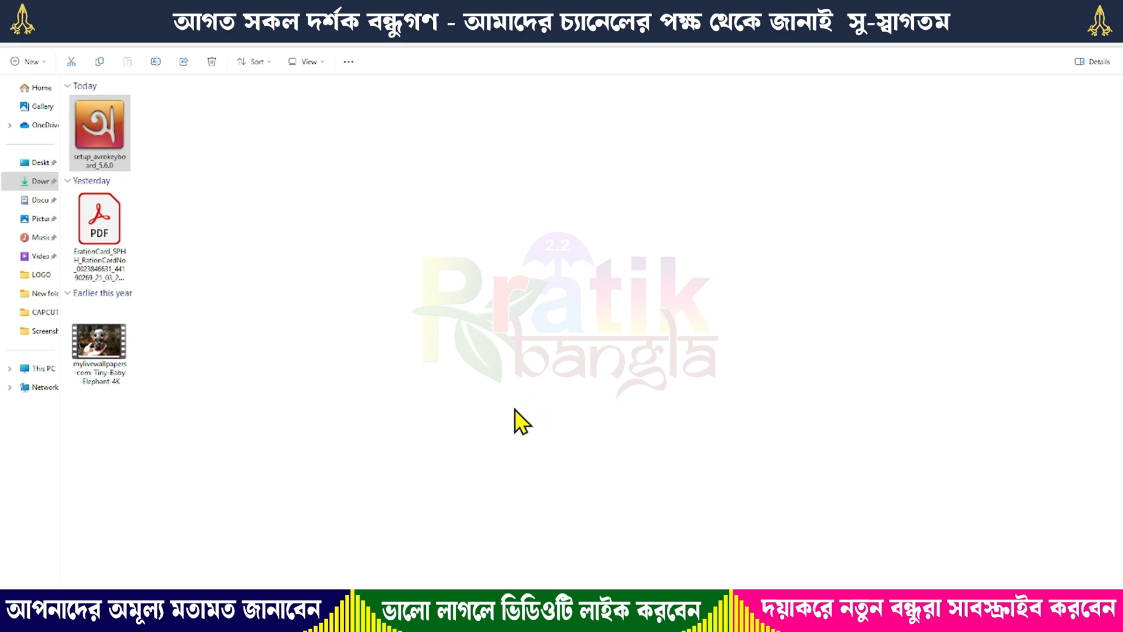
Step: Accept the Avro Keyboard license agreement, install the program with the default Start Menu folder and options, and finish the setup wizard
{"action": "left_click", "coordinate": [622, 402]}
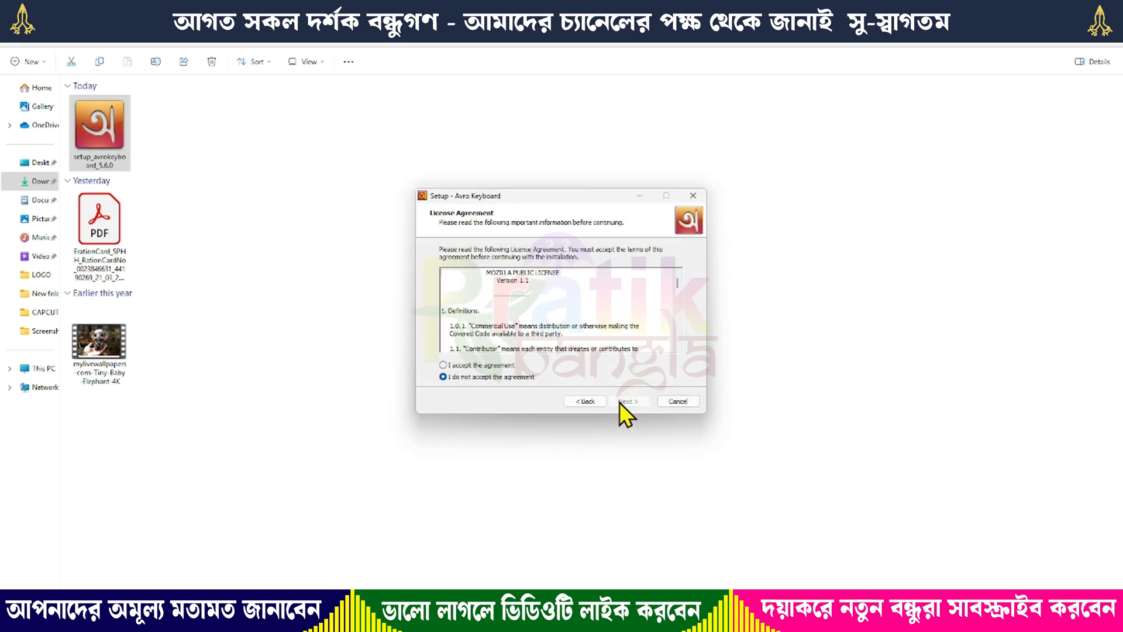
{"action": "left_click", "coordinate": [462, 367]}
{"action": "left_click", "coordinate": [634, 402]}
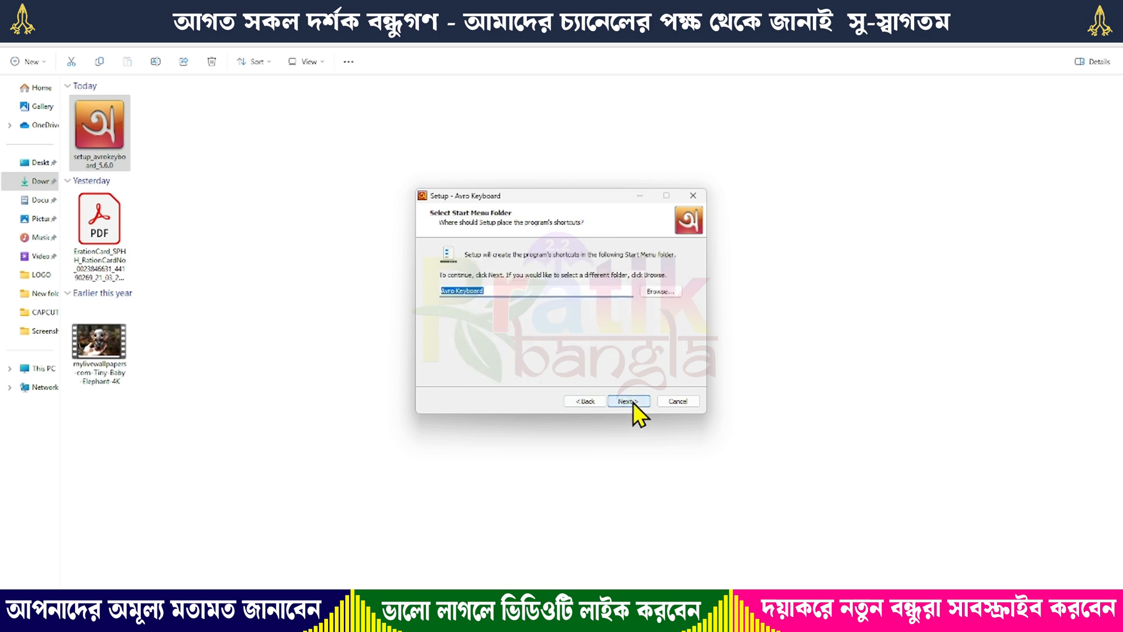
{"action": "left_click", "coordinate": [629, 402]}
{"action": "left_click", "coordinate": [628, 402]}
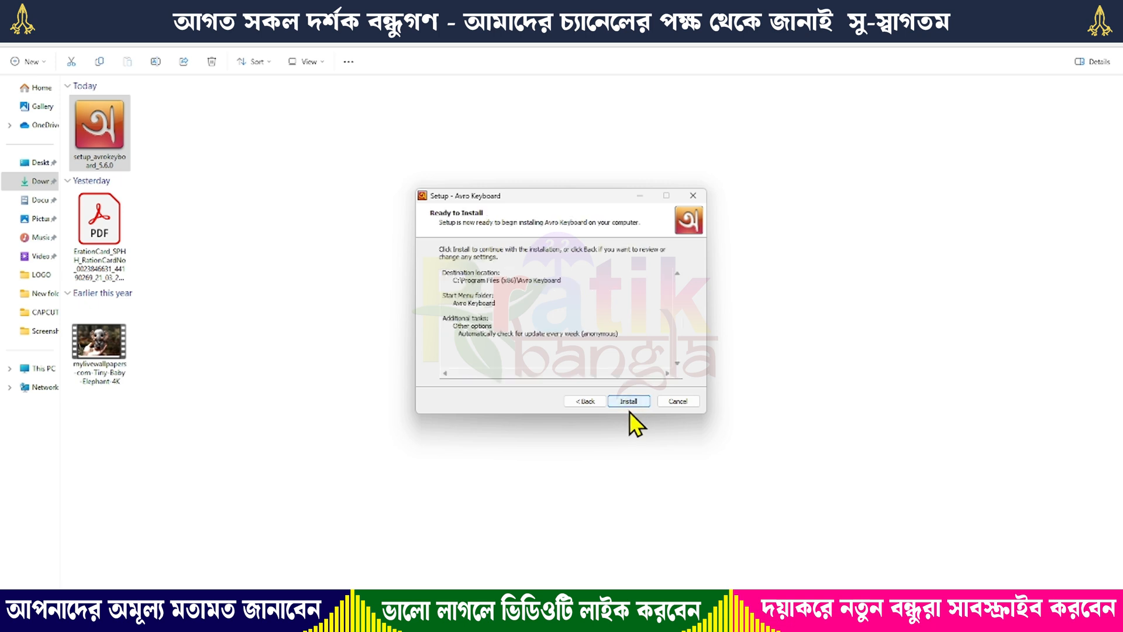
{"action": "left_click", "coordinate": [632, 401]}
{"action": "left_click_drag", "start_coordinate": [551, 198], "coordinate": [451, 202]}
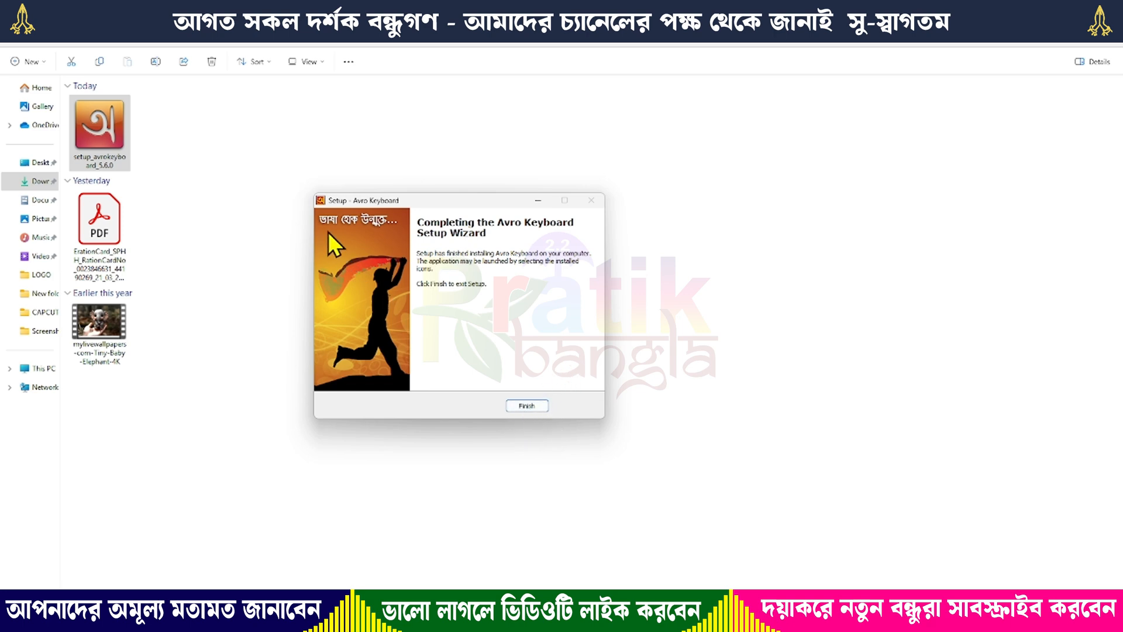
{"action": "left_click", "coordinate": [526, 405]}
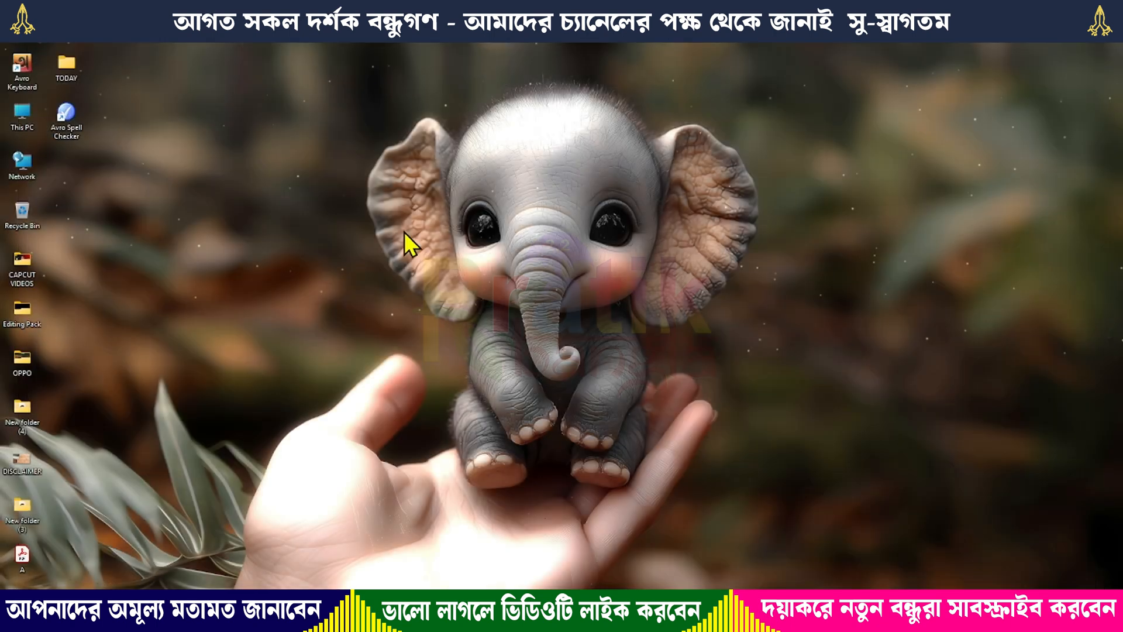
Step: Refresh the desktop and set its icons to the Large icons size
{"action": "right_click", "coordinate": [405, 232]}
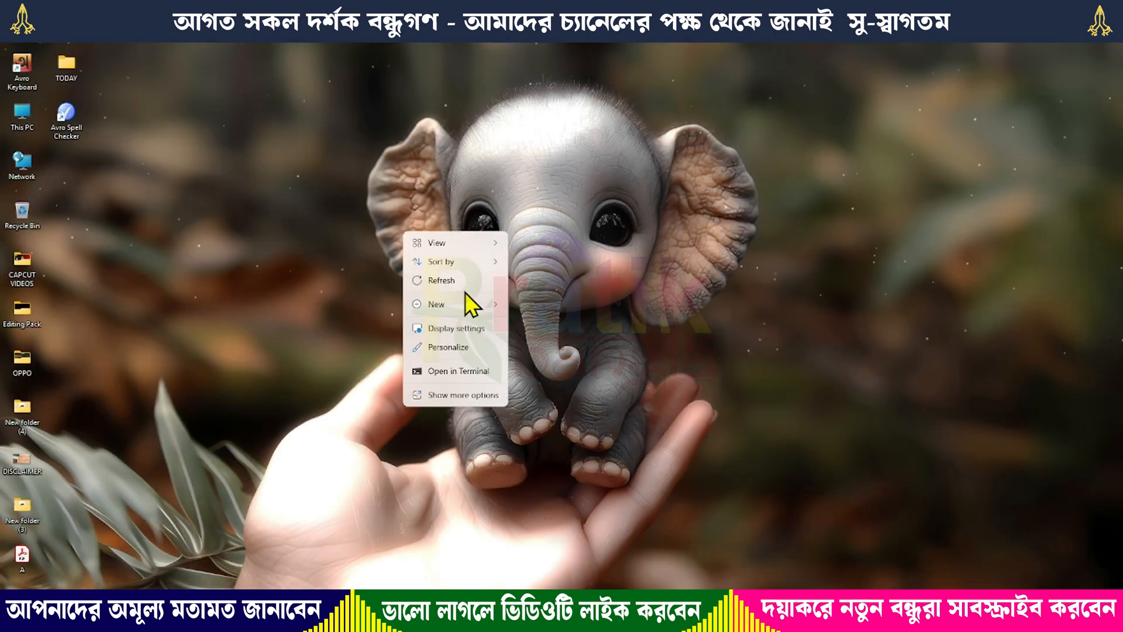
{"action": "left_click", "coordinate": [465, 283]}
{"action": "right_click", "coordinate": [269, 264]}
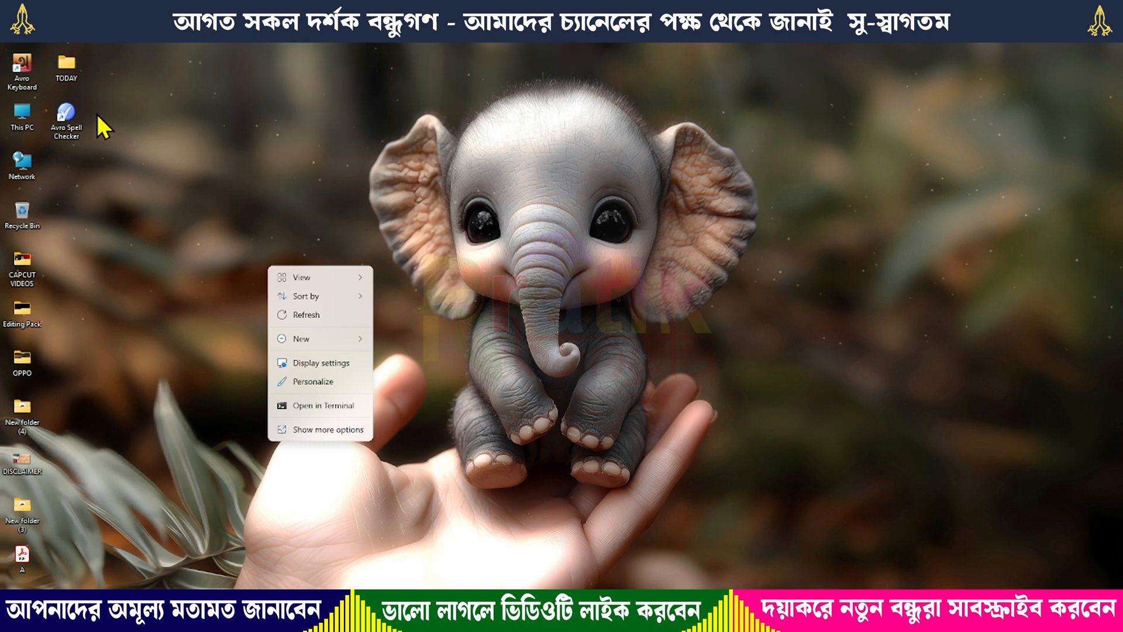
{"action": "left_click", "coordinate": [280, 214]}
{"action": "right_click", "coordinate": [281, 218]}
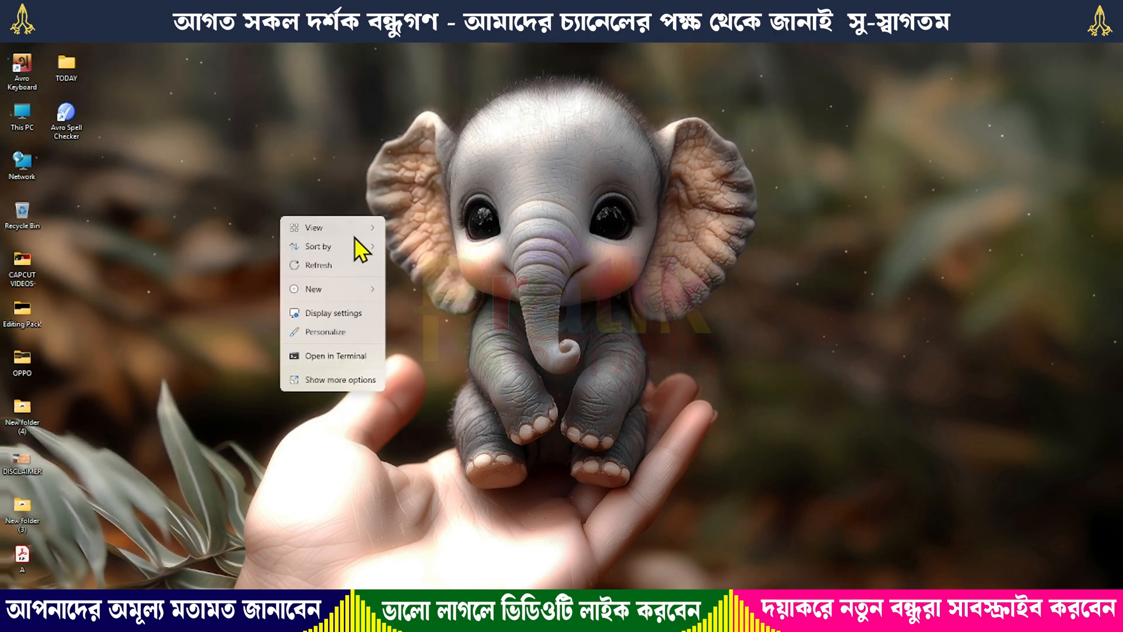
{"action": "mouse_move", "coordinate": [357, 229]}
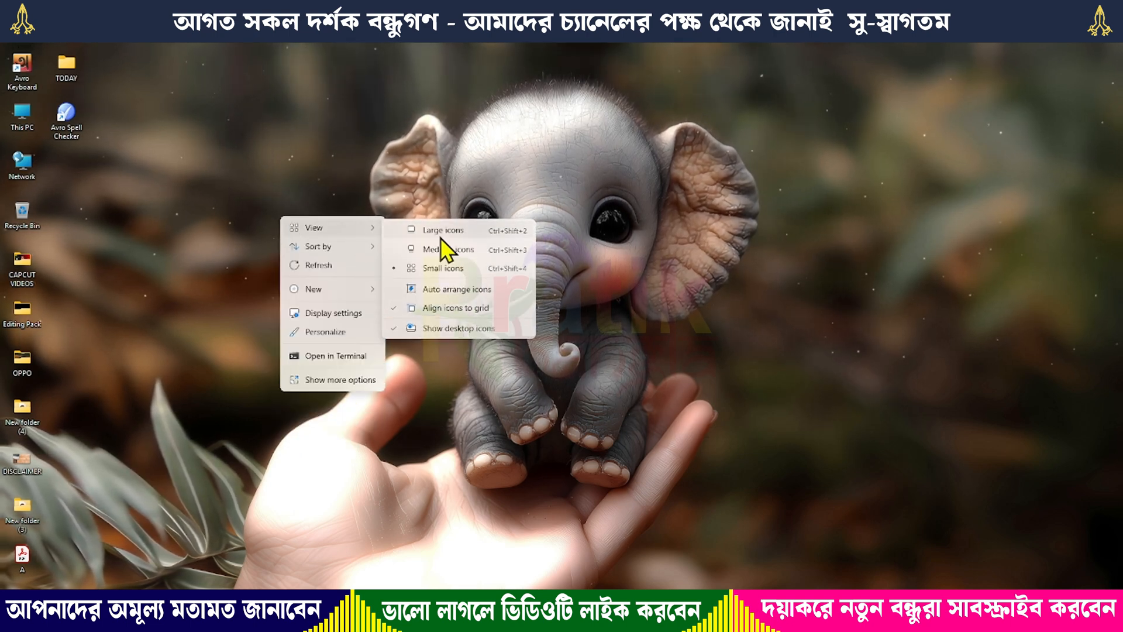
{"action": "left_click", "coordinate": [440, 238]}
{"action": "right_click", "coordinate": [343, 235]}
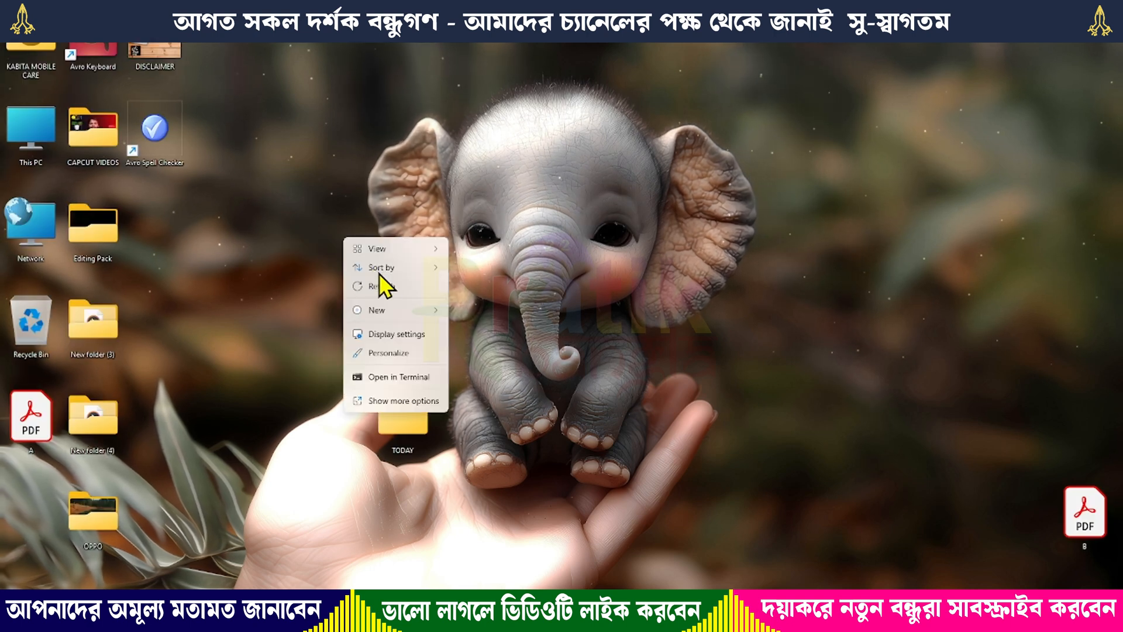
{"action": "left_click", "coordinate": [380, 283]}
Step: Move the Avro Keyboard shortcut to the empty middle area of the desktop and launch it
{"action": "left_click_drag", "start_coordinate": [104, 57], "coordinate": [527, 130]}
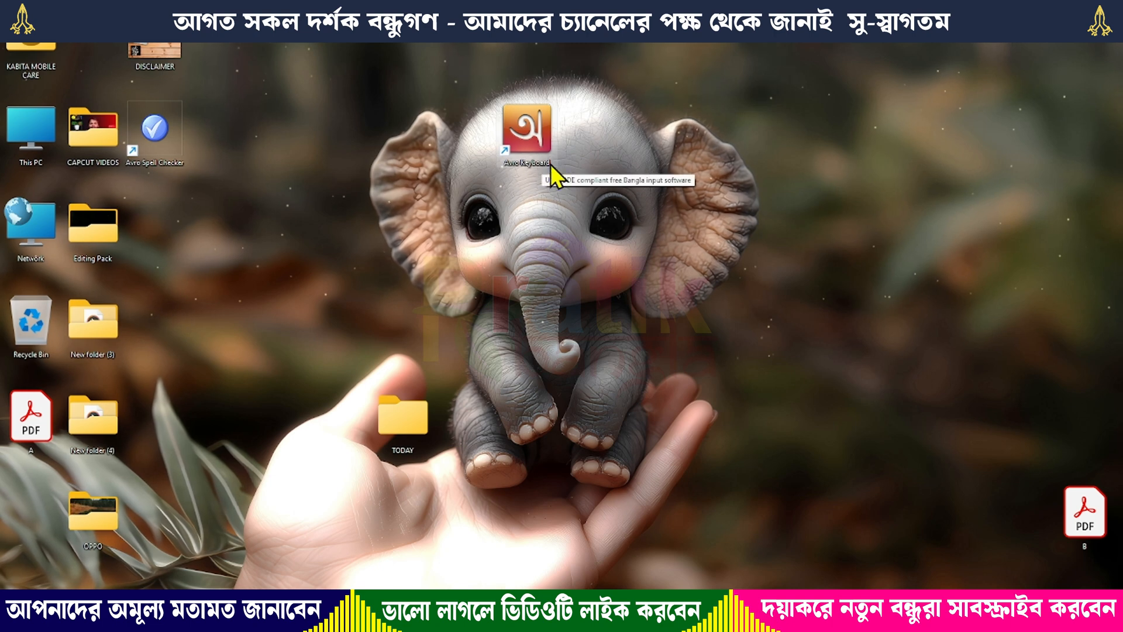
{"action": "left_click_drag", "start_coordinate": [538, 130], "coordinate": [532, 189]}
{"action": "left_click_drag", "start_coordinate": [529, 229], "coordinate": [528, 139]}
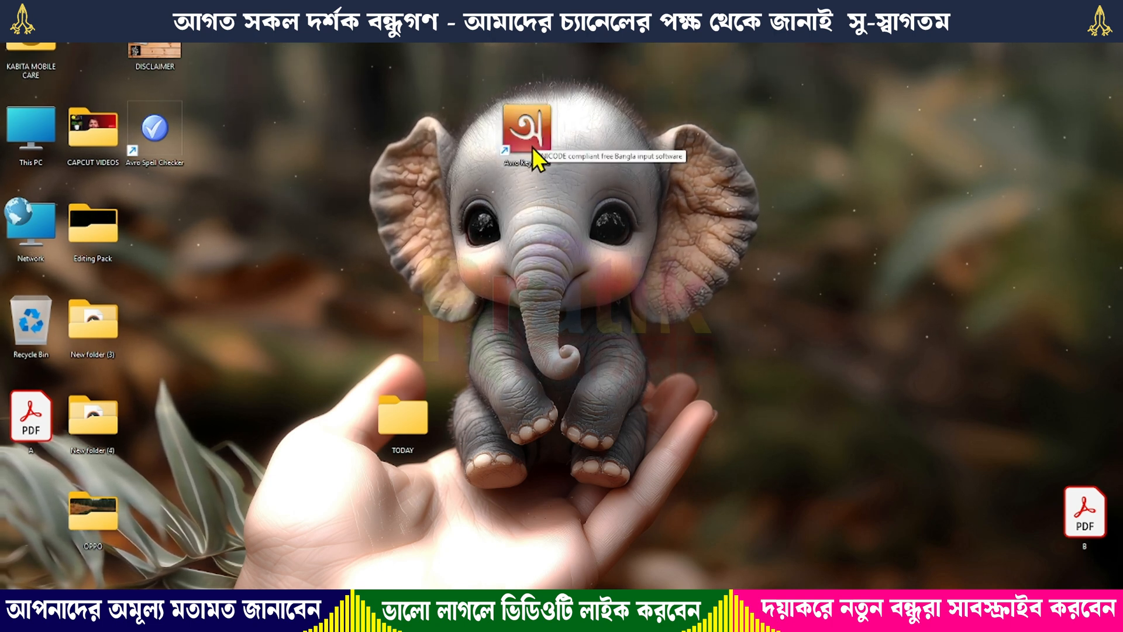
{"action": "double_click", "coordinate": [535, 134]}
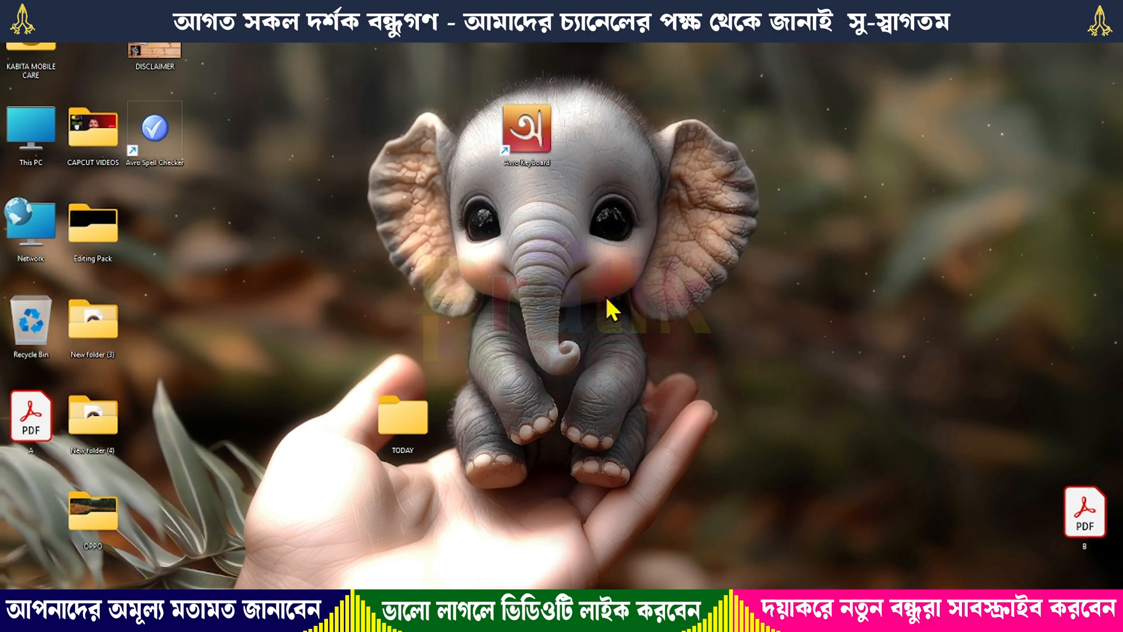
Step: Place the Avro Keyboard toolbar over the upper middle of the desktop and auto-arrange the desktop icons at a small size
{"action": "left_click_drag", "start_coordinate": [826, 26], "coordinate": [477, 178]}
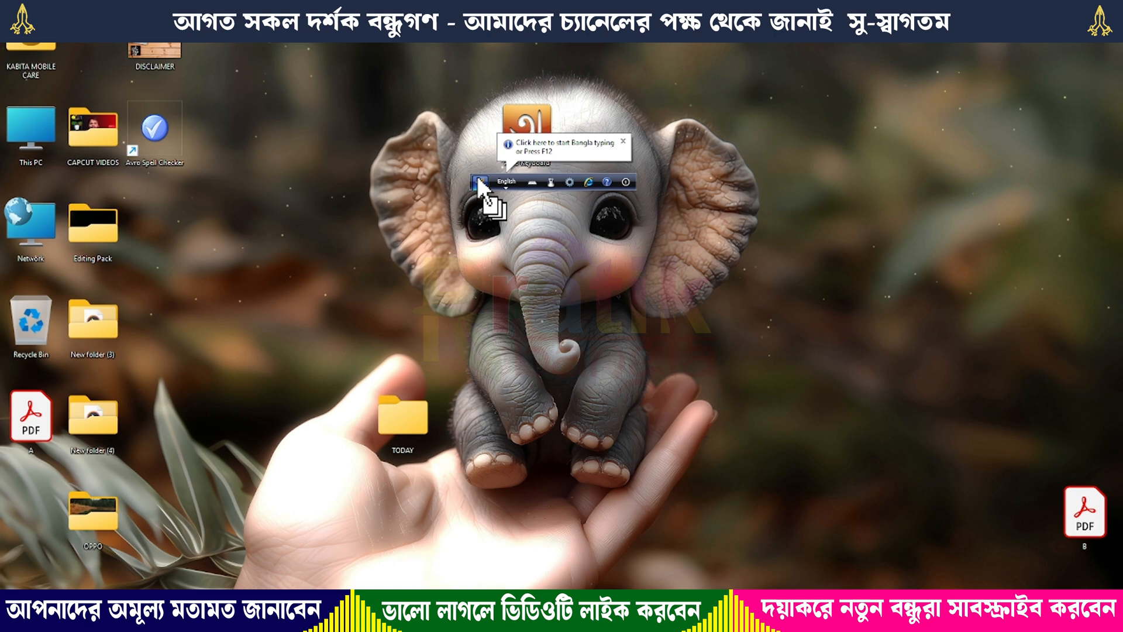
{"action": "right_click", "coordinate": [365, 277]}
{"action": "mouse_move", "coordinate": [441, 292]}
{"action": "left_click", "coordinate": [529, 328]}
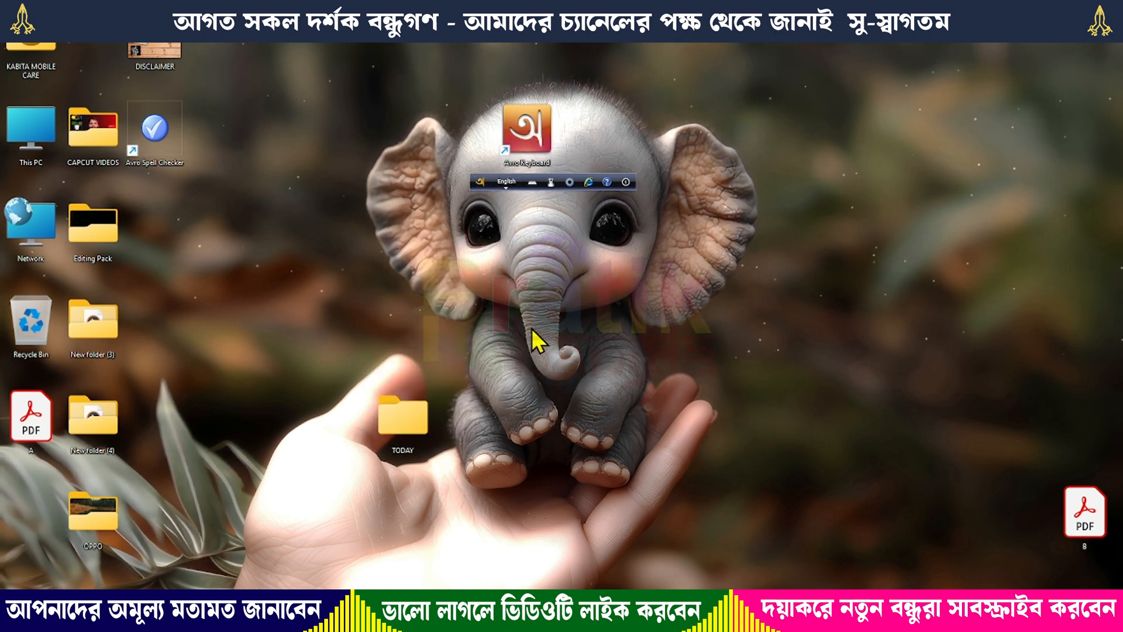
{"action": "left_click_drag", "start_coordinate": [482, 182], "coordinate": [482, 146]}
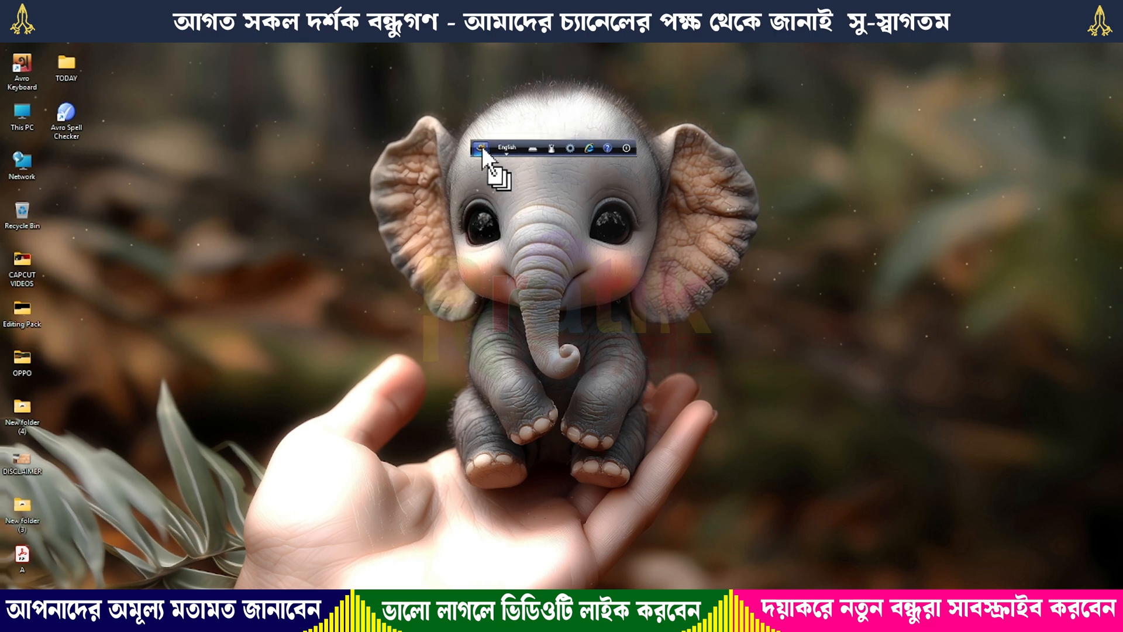
Step: Toggle the Avro Keyboard typing mode between English and Bangla, ending on English
{"action": "left_click", "coordinate": [509, 143]}
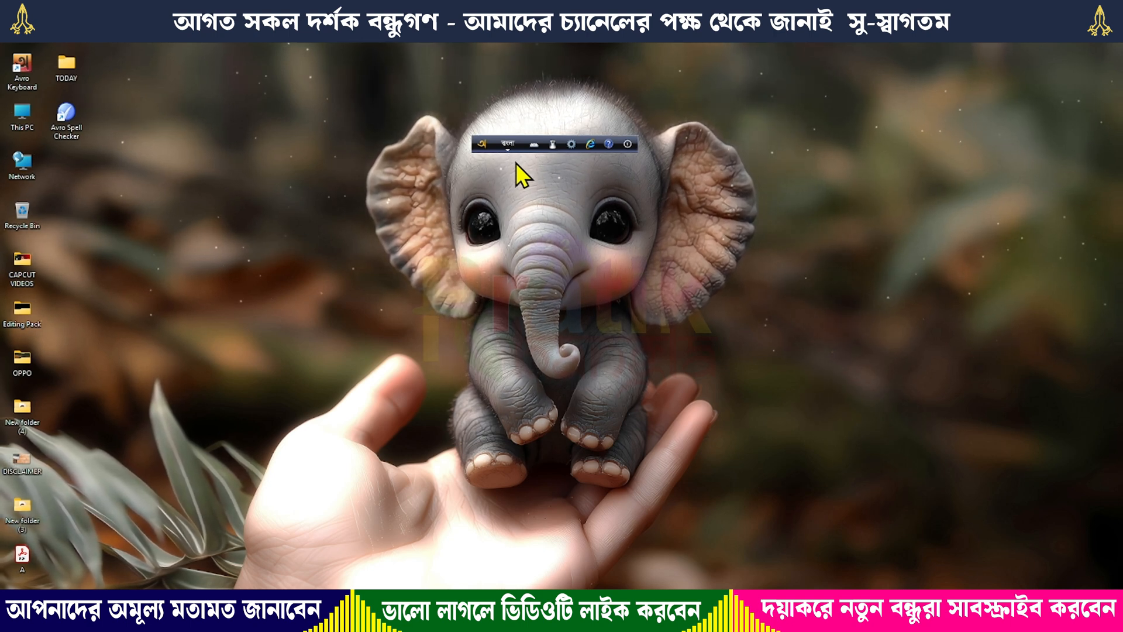
{"action": "key", "text": "F12"}
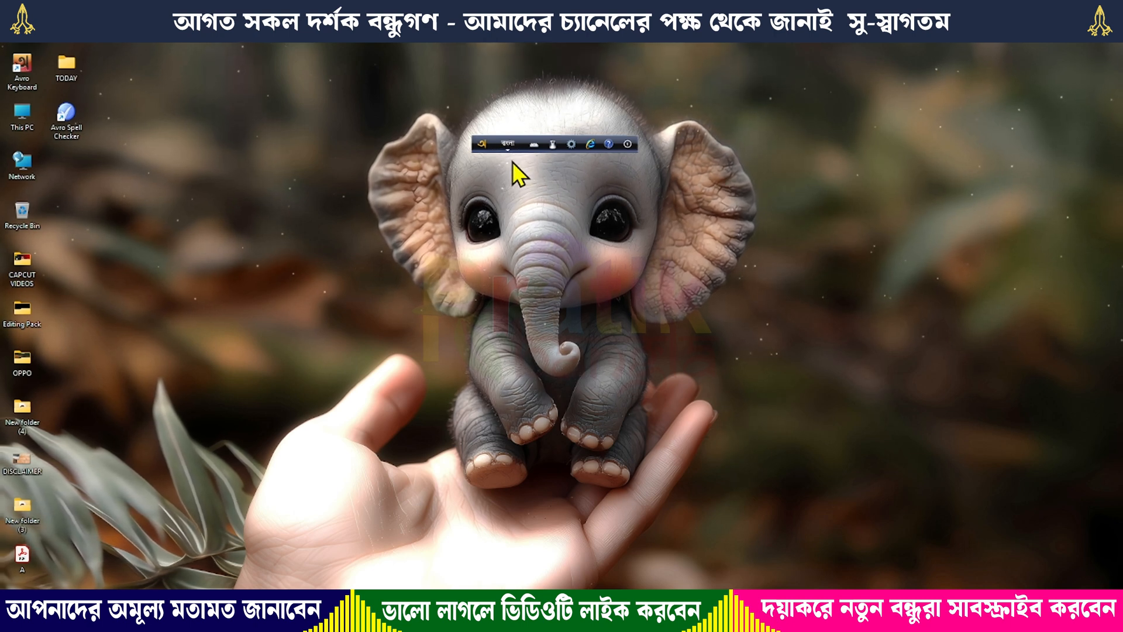
{"action": "left_click", "coordinate": [508, 146]}
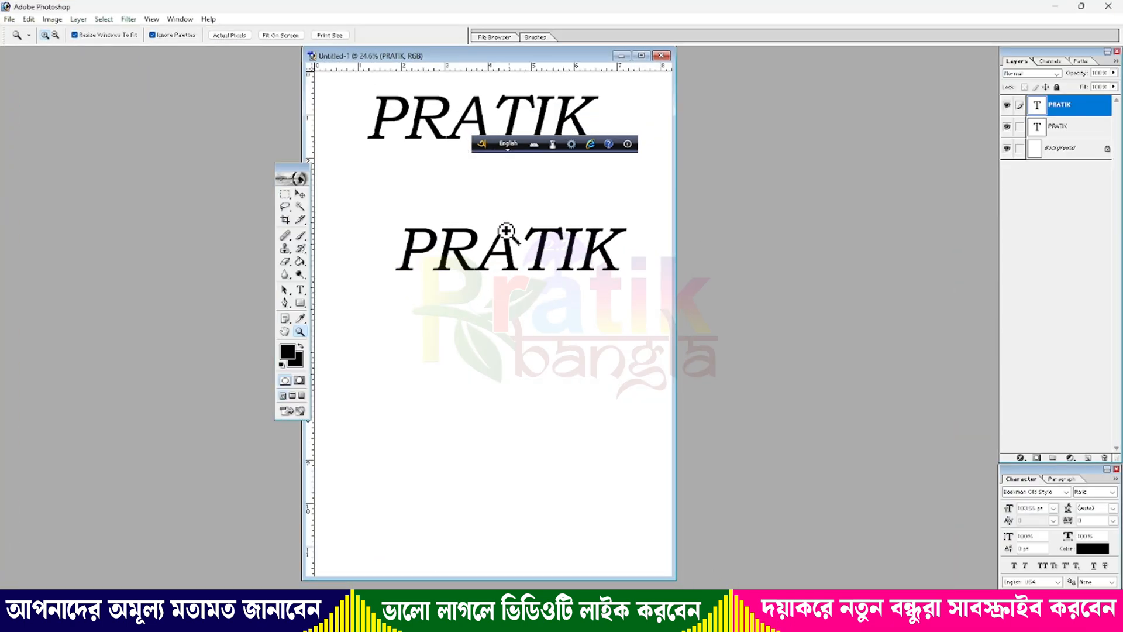
Step: Move the Avro toolbar off the Photoshop document and try typing PRATIK in Bangla mode below the second text line with the Type tool
{"action": "left_click_drag", "start_coordinate": [484, 145], "coordinate": [123, 196]}
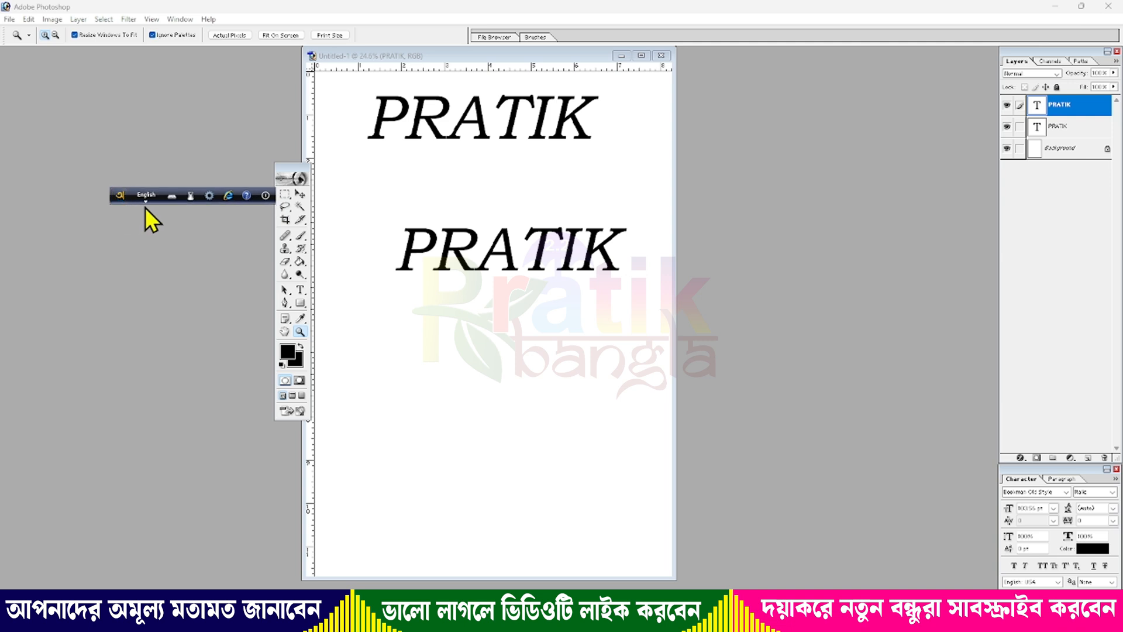
{"action": "left_click", "coordinate": [300, 288]}
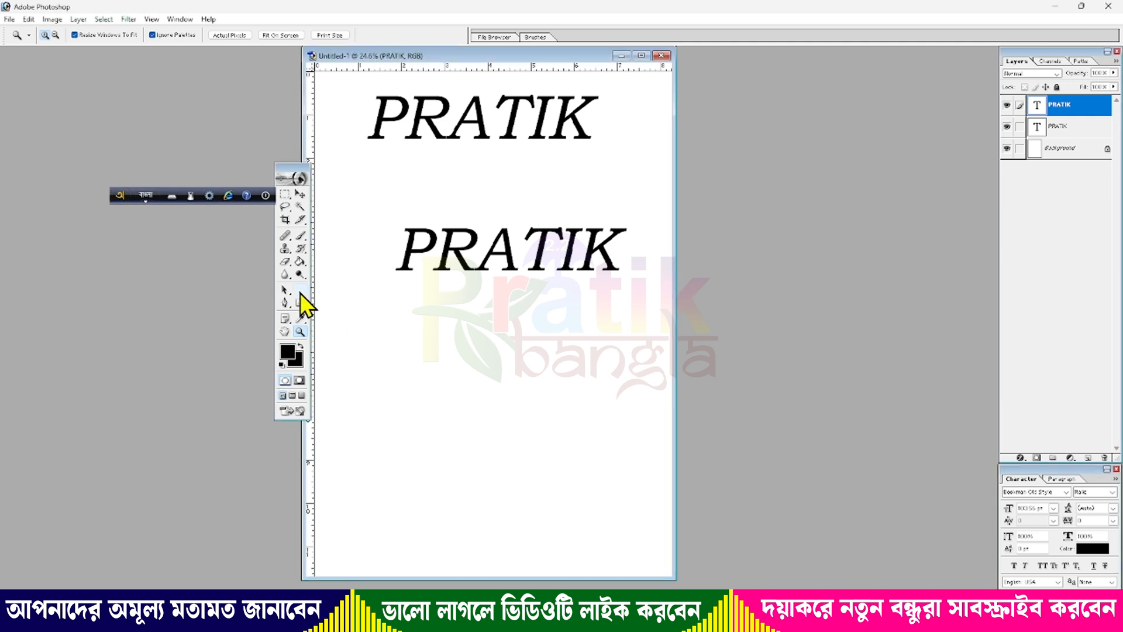
{"action": "left_click", "coordinate": [301, 291]}
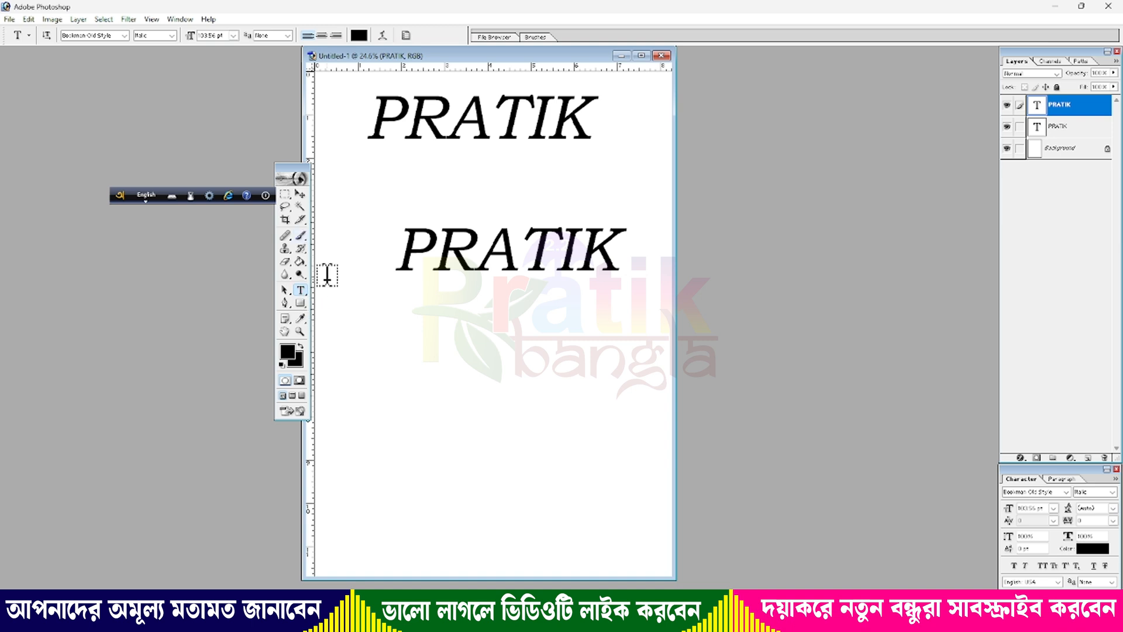
{"action": "key", "text": "F12"}
{"action": "left_click", "coordinate": [373, 374]}
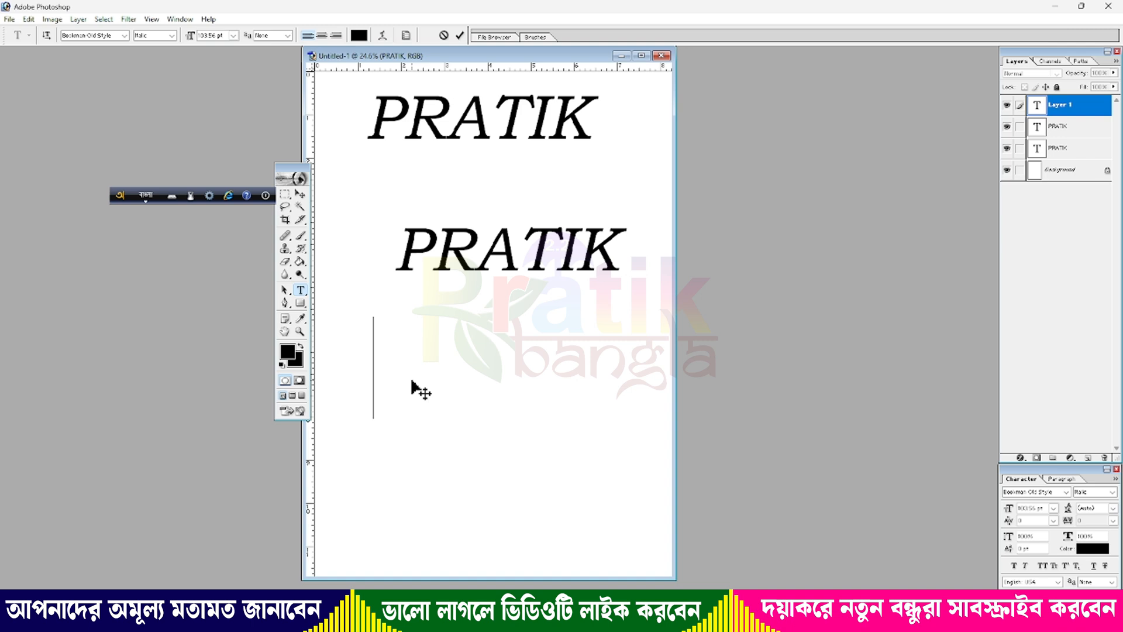
{"action": "type", "text": "PRATIK"}
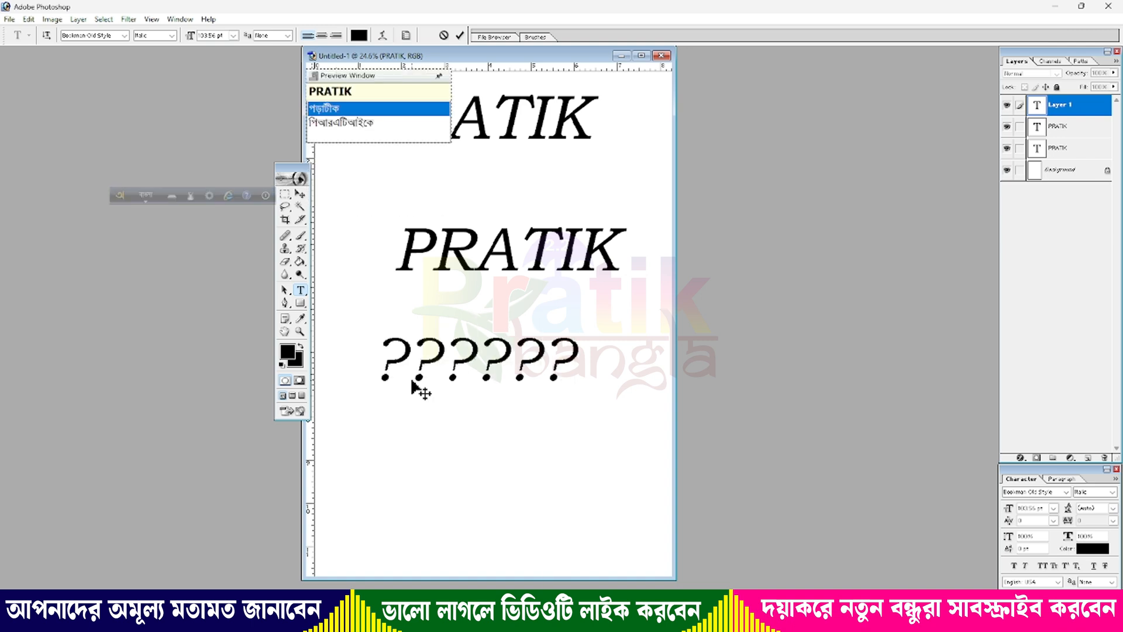
Step: Erase the characters typed in Bangla mode and cancel the new text layer
{"action": "key", "text": "BackSpace"}
{"action": "key", "text": "BackSpace"}
{"action": "key", "text": "BackSpace"}
{"action": "key", "text": "BackSpace"}
{"action": "key", "text": "BackSpace"}
{"action": "key", "text": "BackSpace"}
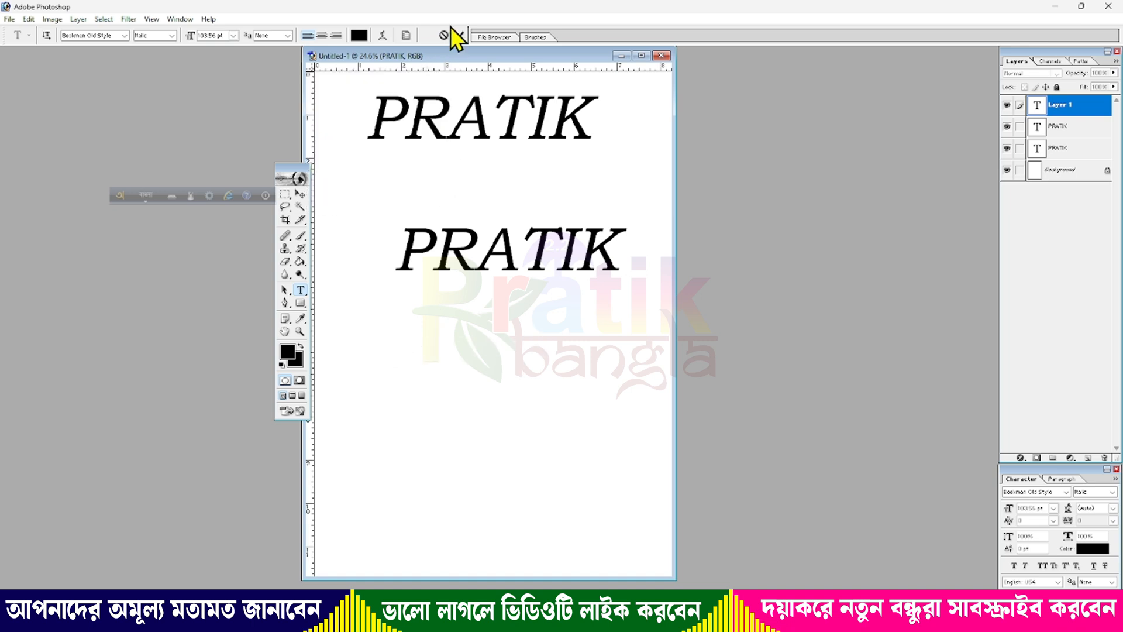
{"action": "left_click", "coordinate": [444, 35]}
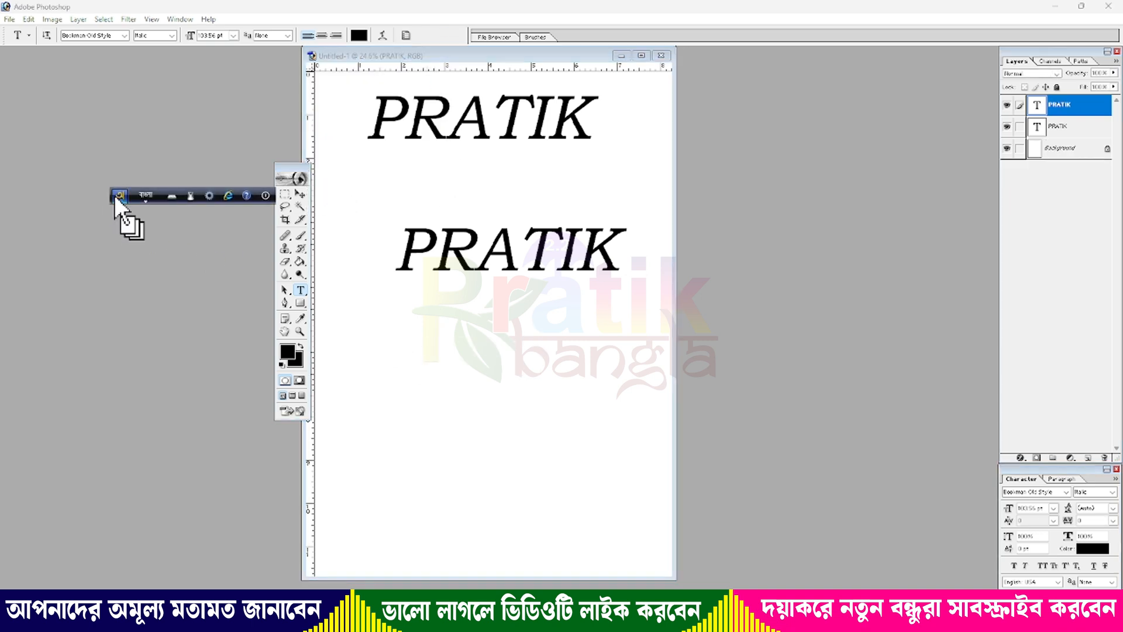
Step: Place the Avro toolbar beside the document's right edge, move the toolbox further left, and switch Avro back to English
{"action": "left_click_drag", "start_coordinate": [114, 195], "coordinate": [705, 214]}
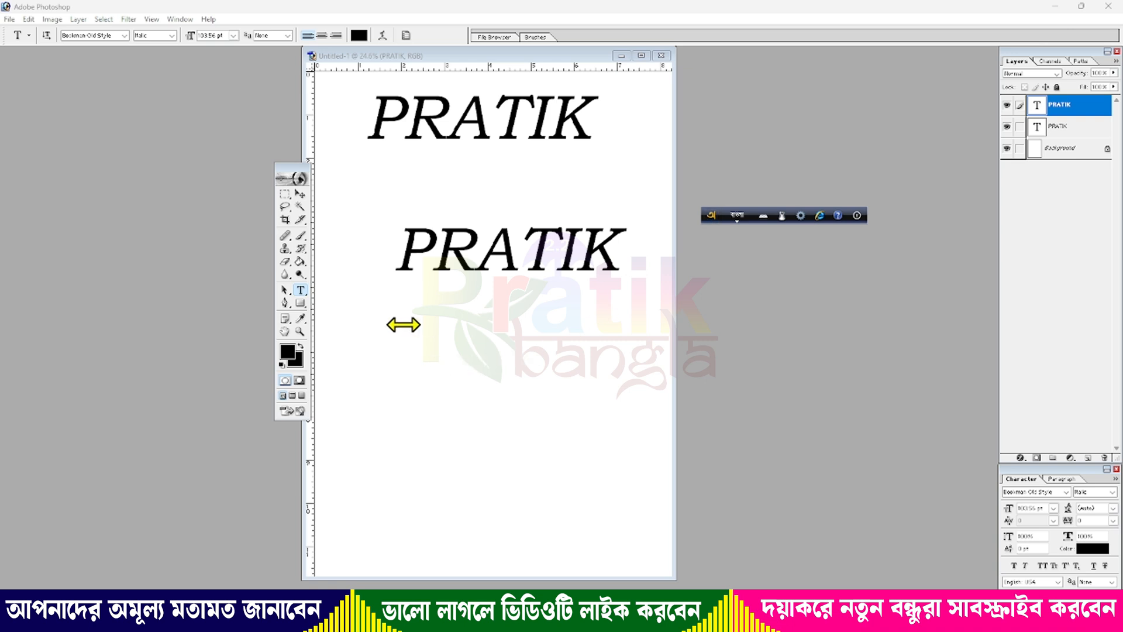
{"action": "left_click_drag", "start_coordinate": [296, 175], "coordinate": [205, 173]}
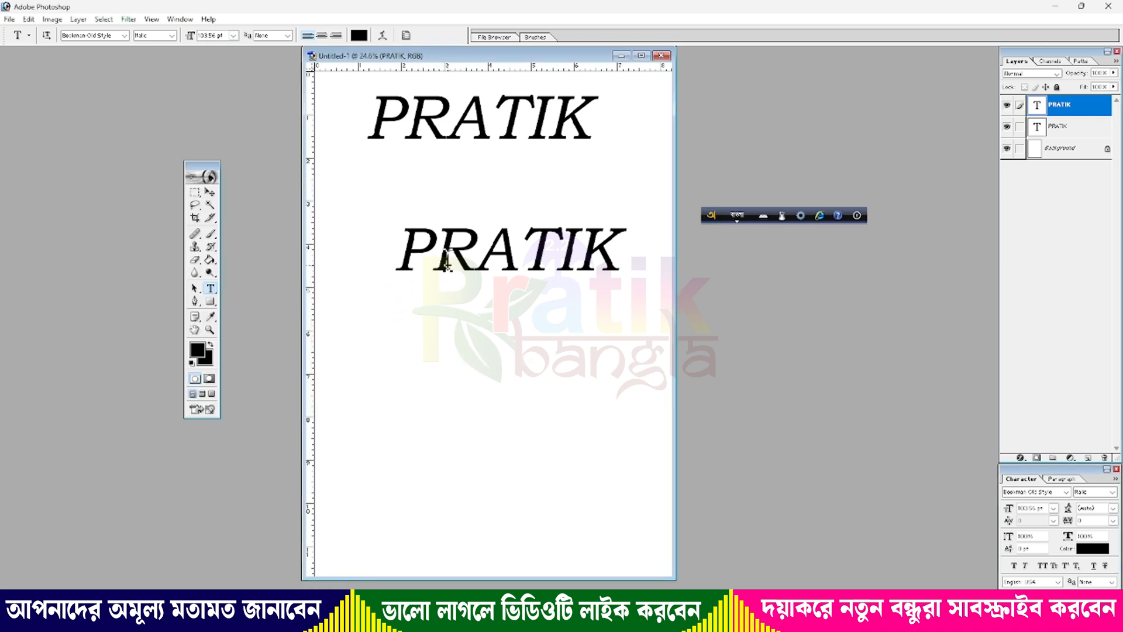
{"action": "left_click", "coordinate": [738, 214]}
Step: Change the font of the lower PRATIK text to Broadway and commit the edit
{"action": "left_click", "coordinate": [470, 263]}
{"action": "left_click", "coordinate": [479, 258]}
{"action": "double_click", "coordinate": [438, 246]}
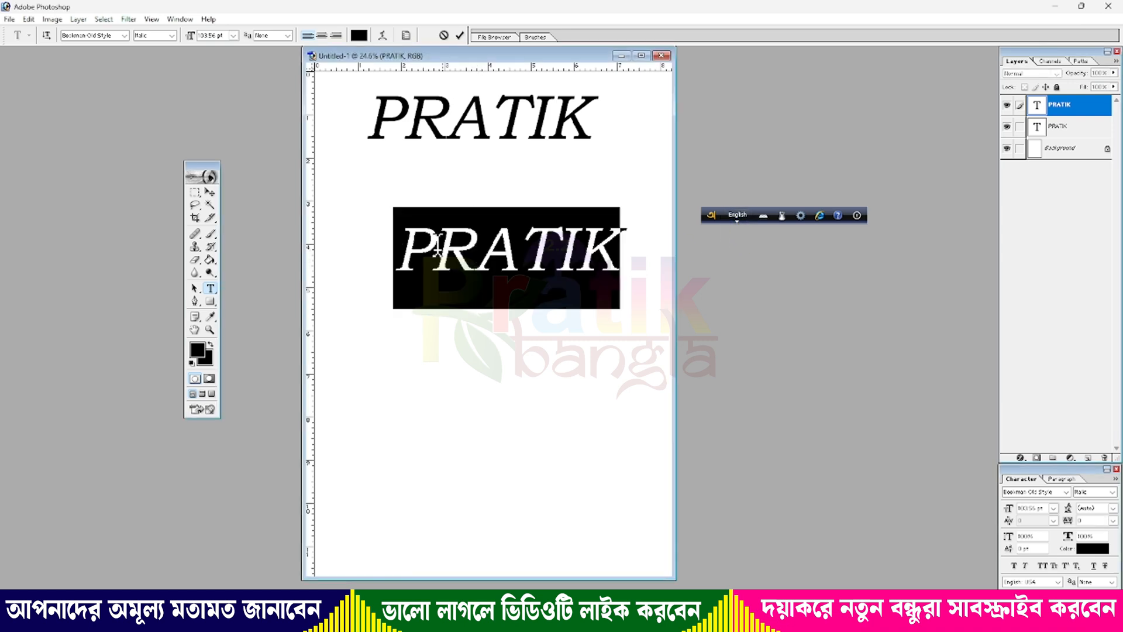
{"action": "left_click", "coordinate": [103, 35]}
{"action": "key", "text": "Down"}
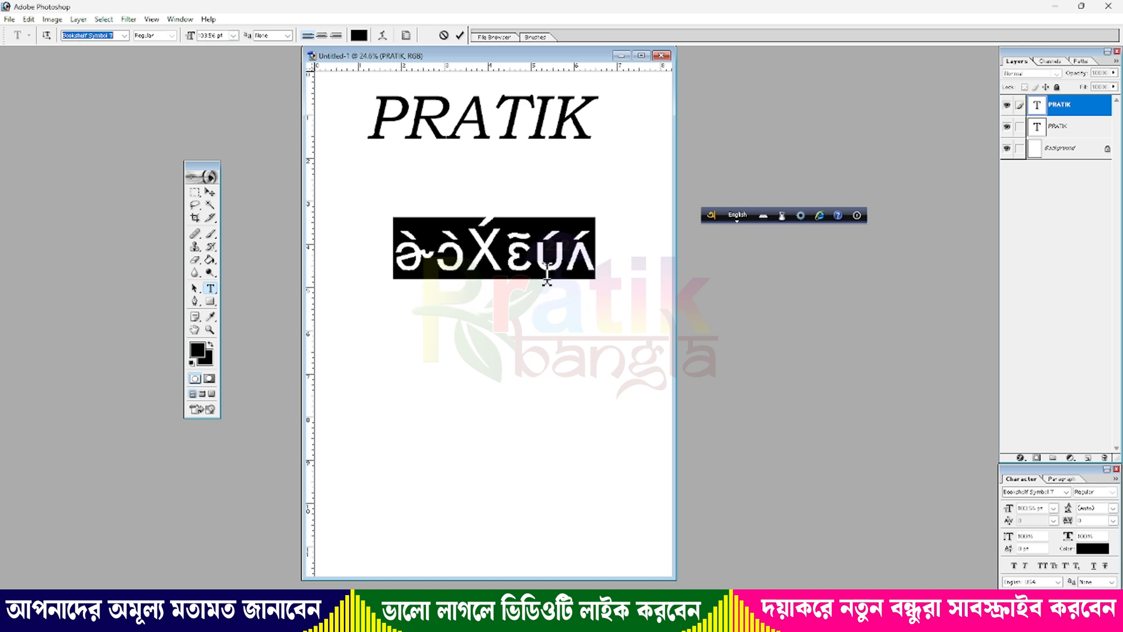
{"action": "key", "text": "Down"}
{"action": "key", "text": "Down"}
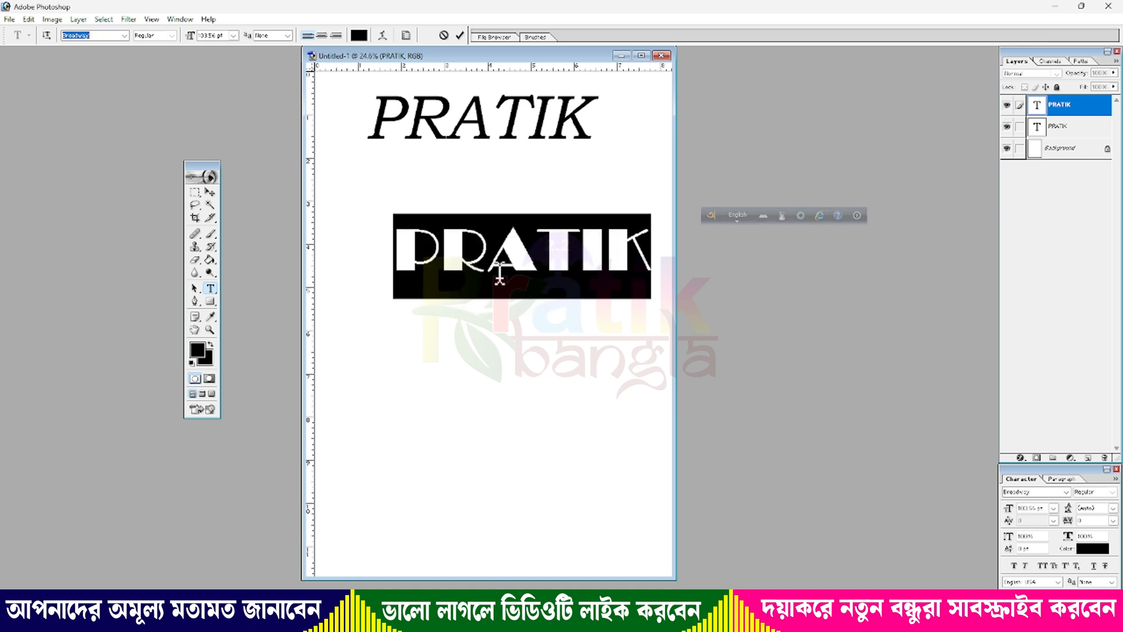
{"action": "left_click", "coordinate": [460, 35]}
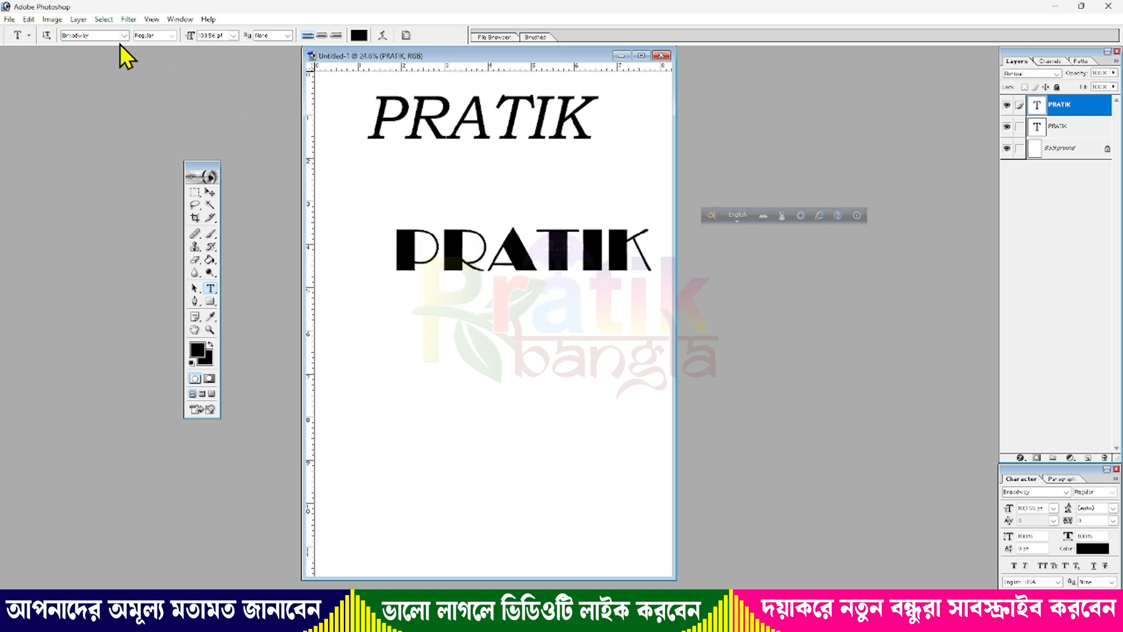
Step: Look through the installed fonts for Bangla typefaces, close the list and activate the Move tool
{"action": "left_click", "coordinate": [123, 36]}
{"action": "left_click_drag", "start_coordinate": [163, 86], "coordinate": [176, 199]}
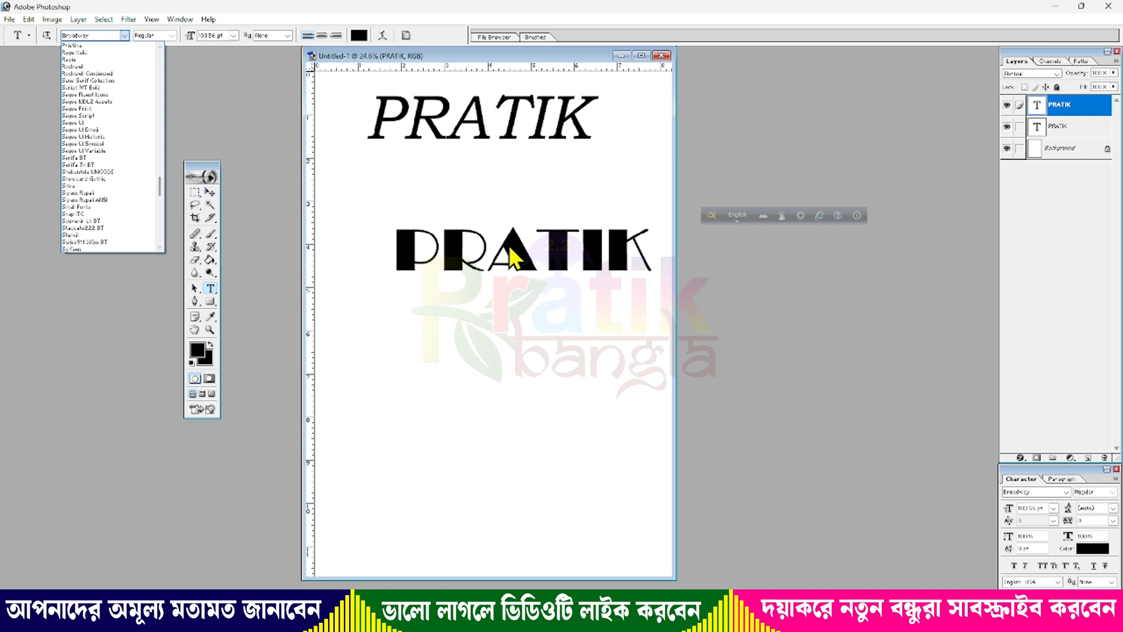
{"action": "left_click", "coordinate": [209, 191]}
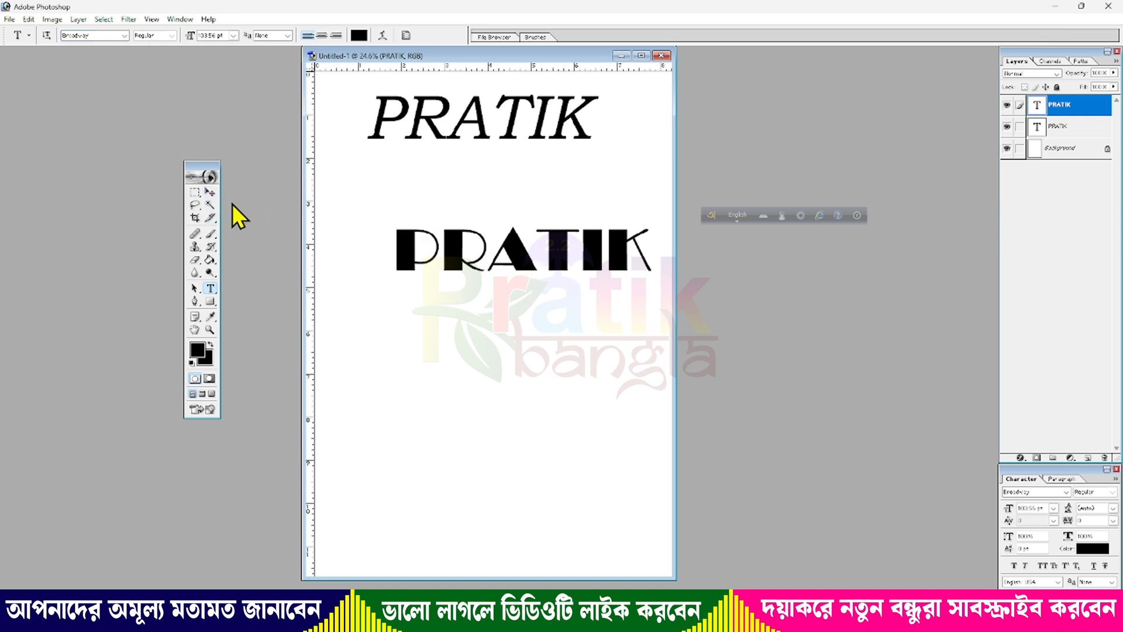
{"action": "left_click", "coordinate": [210, 193]}
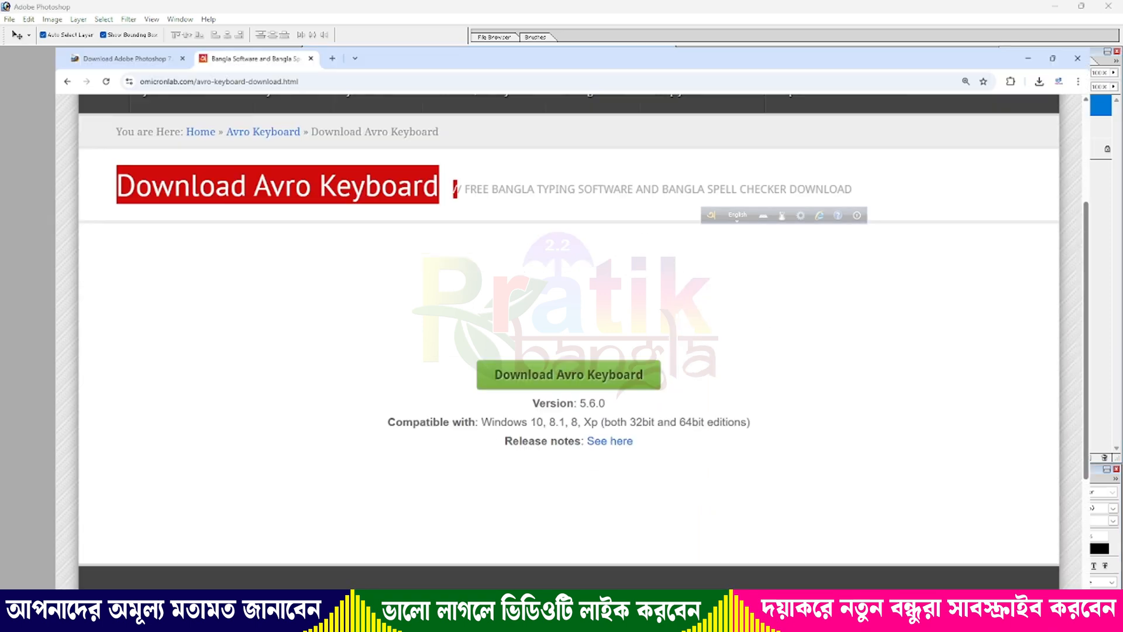
Step: Switch to Chrome, search for lipighor in a new browser tab, open the Lipighor website and dismiss the translation popup
{"action": "key", "text": "ctrl+t"}
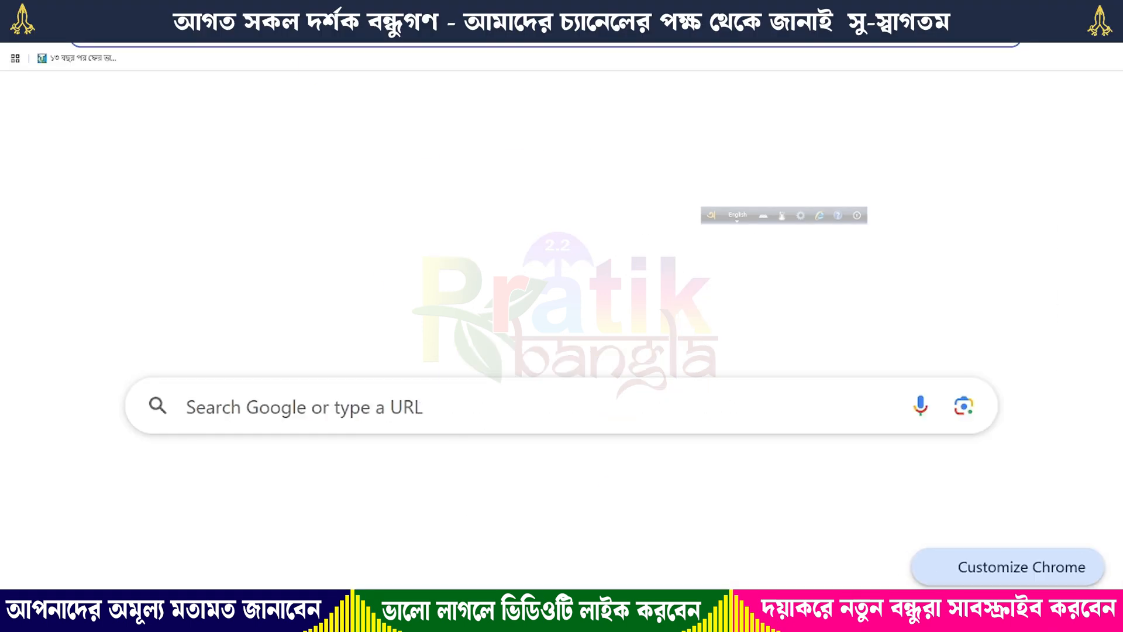
{"action": "left_click", "coordinate": [362, 391]}
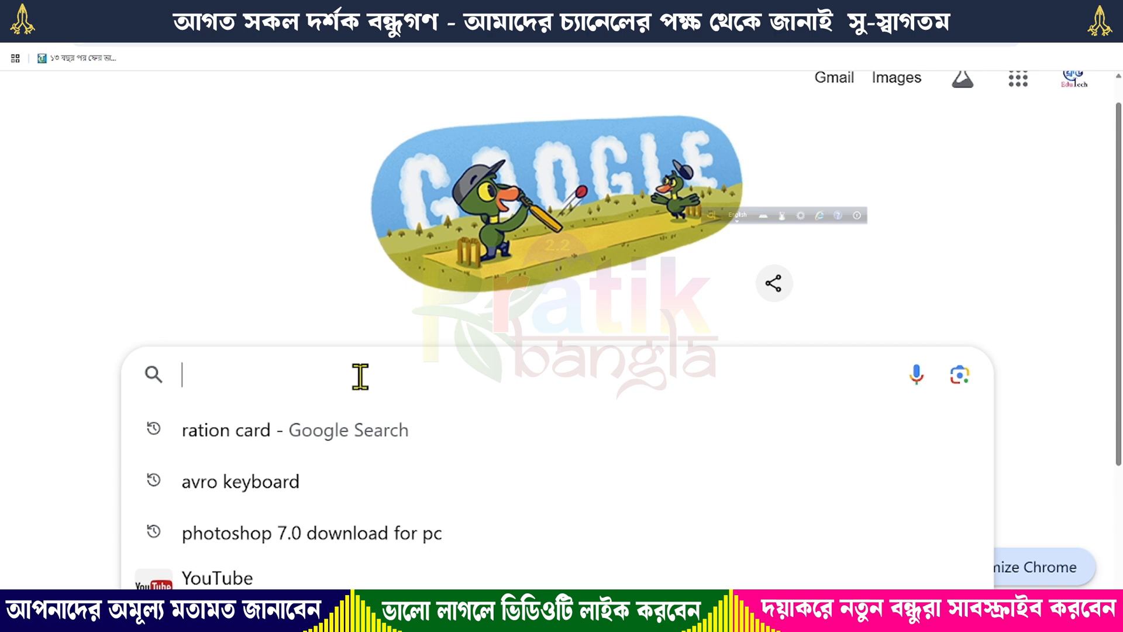
{"action": "type", "text": "Lipighor"}
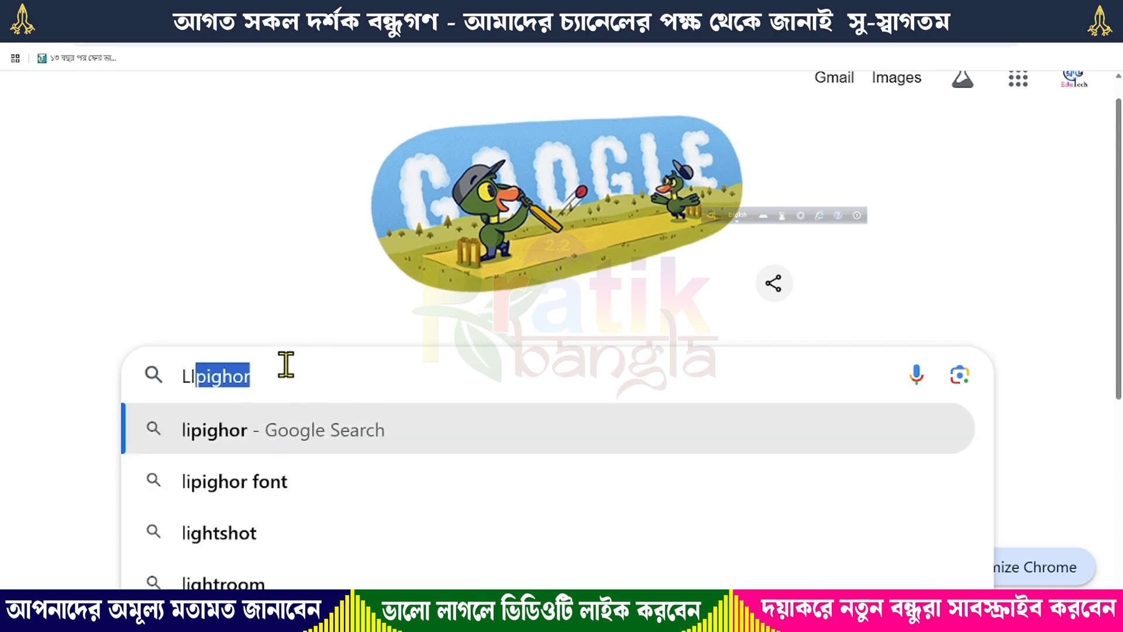
{"action": "key", "text": "Return"}
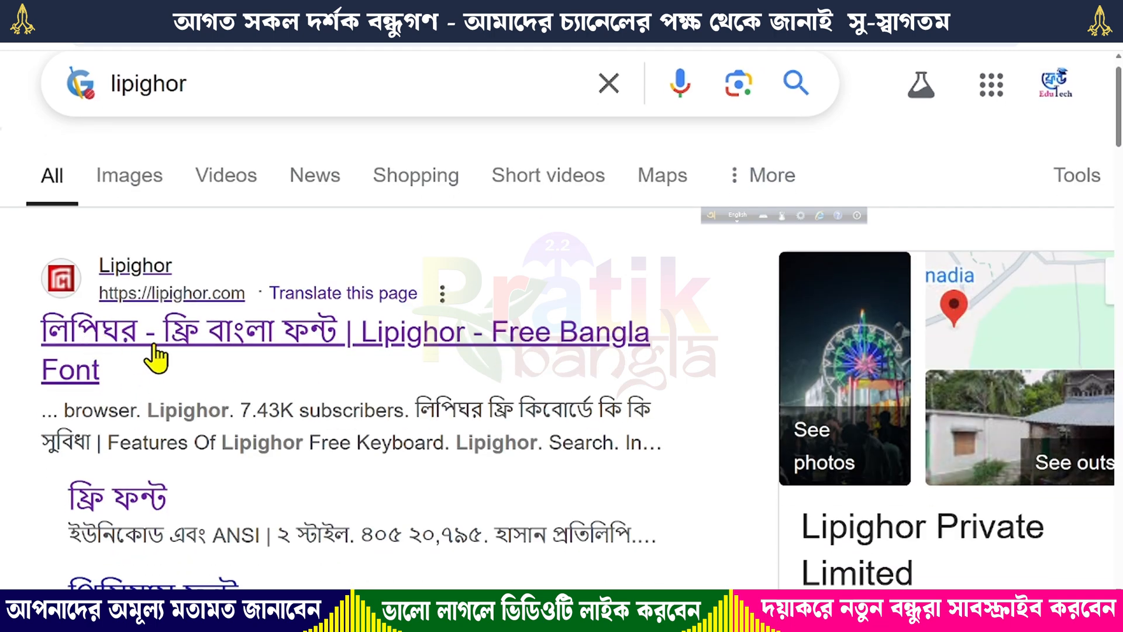
{"action": "left_click", "coordinate": [304, 350]}
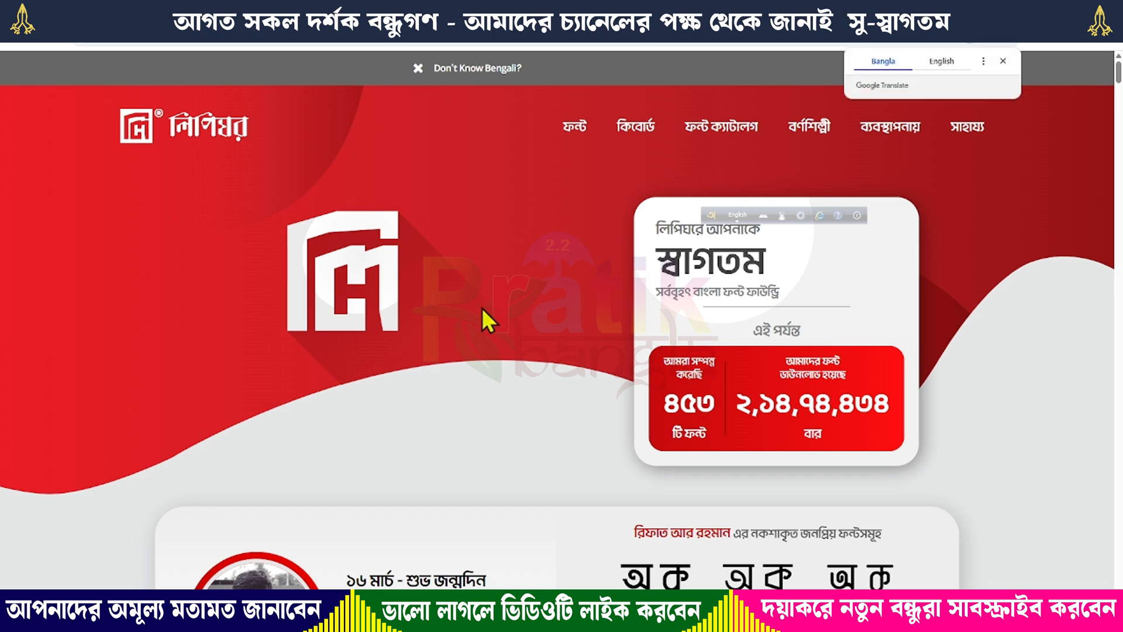
{"action": "left_click", "coordinate": [1004, 62]}
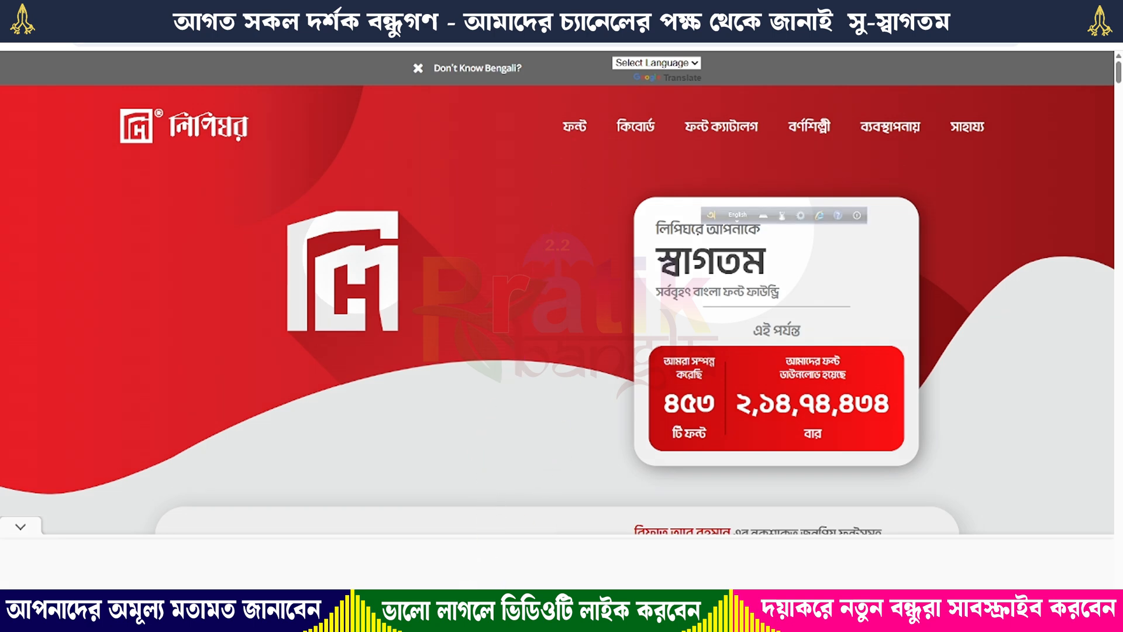
Step: Open Lipighor's free font listing (ফ্রি ফন্ট), browse the fonts offered, and open the page of the হাসান প্রতিলিপি font
{"action": "mouse_move", "coordinate": [572, 136]}
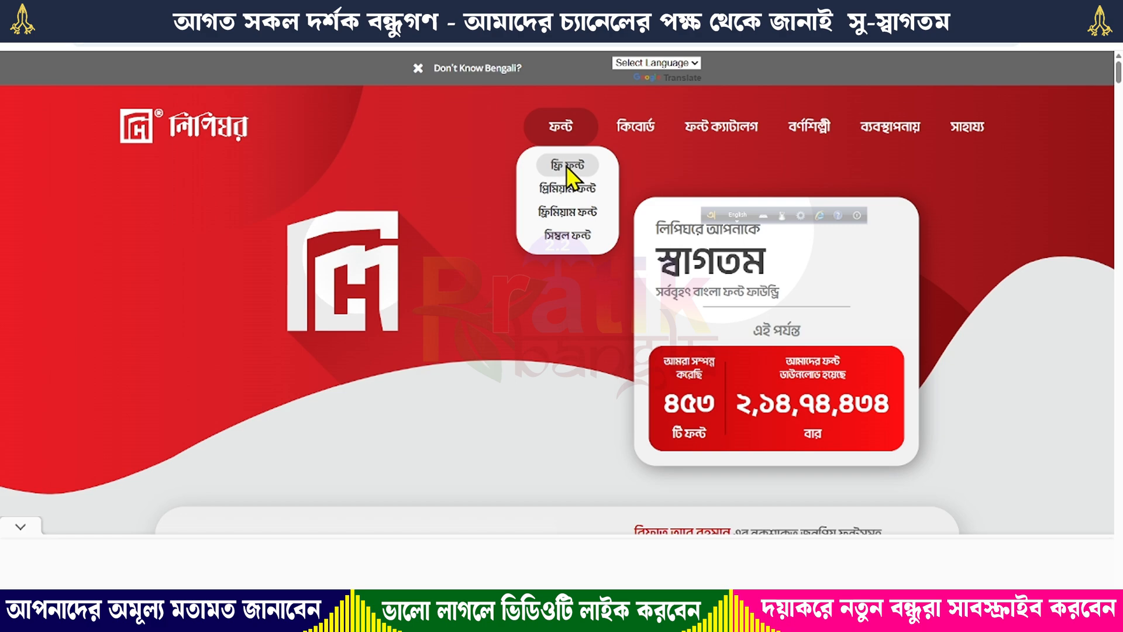
{"action": "left_click", "coordinate": [567, 164]}
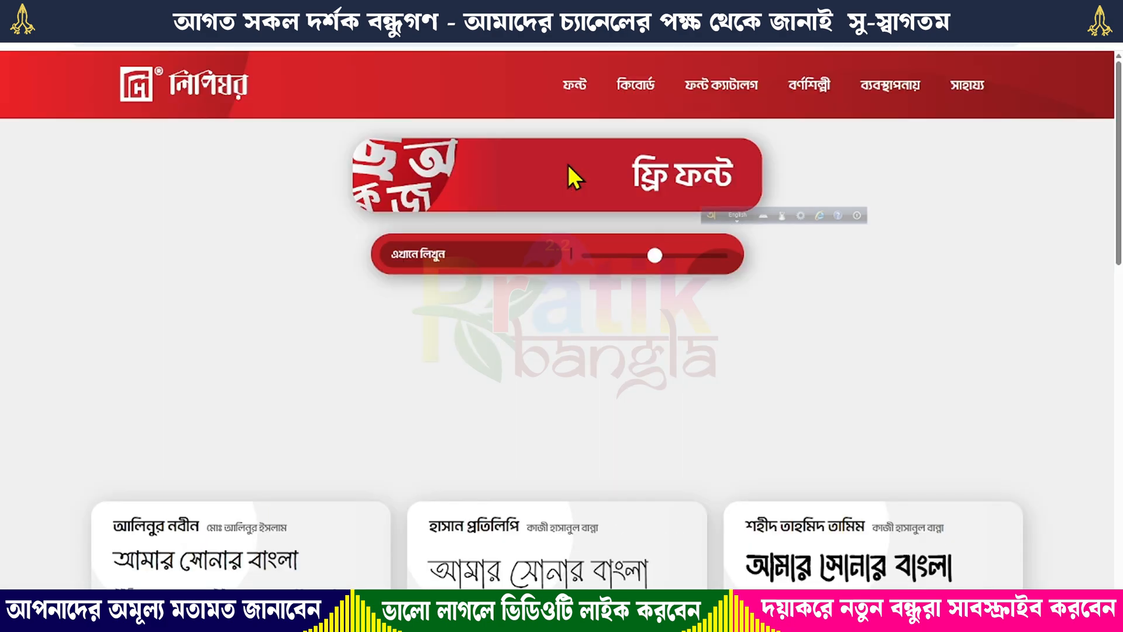
{"action": "scroll", "coordinate": [188, 452], "scroll_direction": "down", "scroll_amount": 5}
{"action": "scroll", "coordinate": [184, 450], "scroll_direction": "down", "scroll_amount": 8}
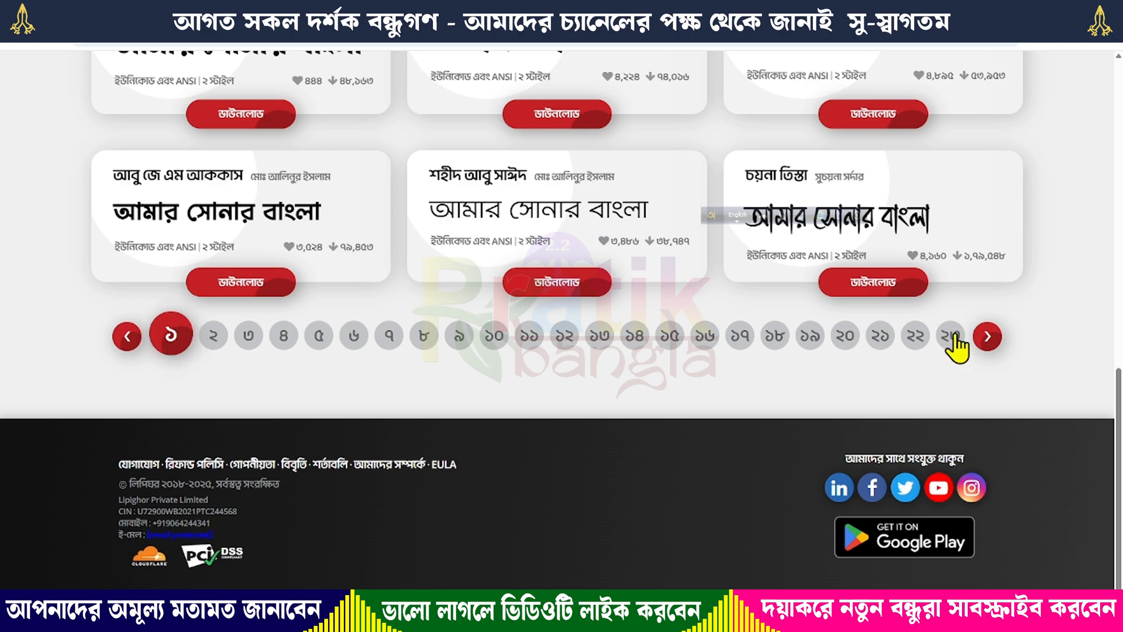
{"action": "scroll", "coordinate": [386, 370], "scroll_direction": "up", "scroll_amount": 6}
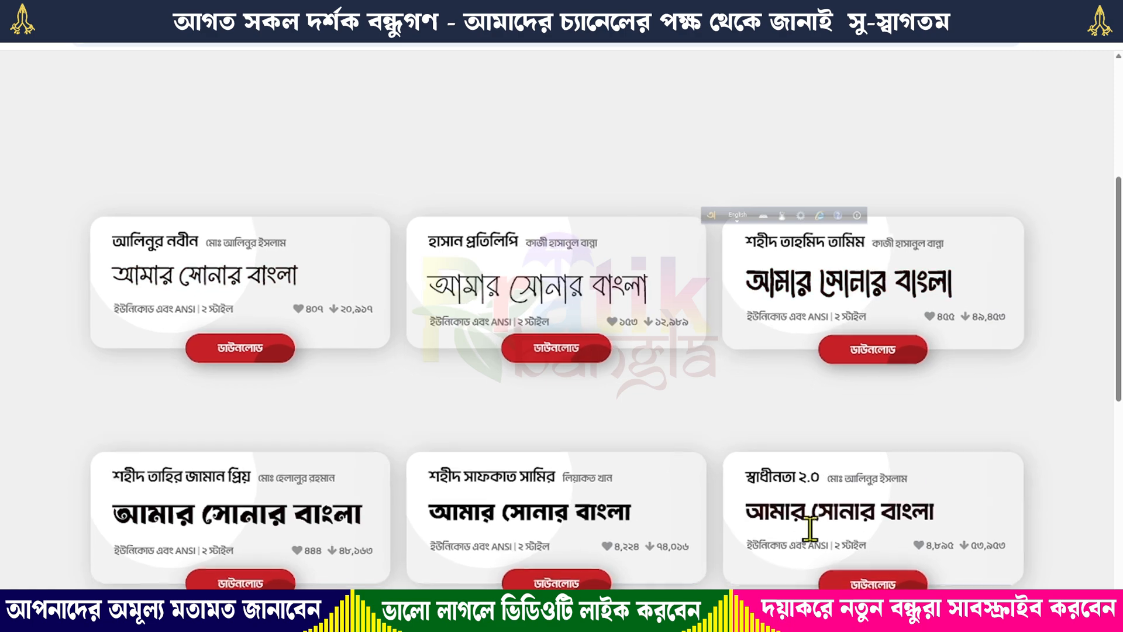
{"action": "scroll", "coordinate": [606, 446], "scroll_direction": "down", "scroll_amount": 2}
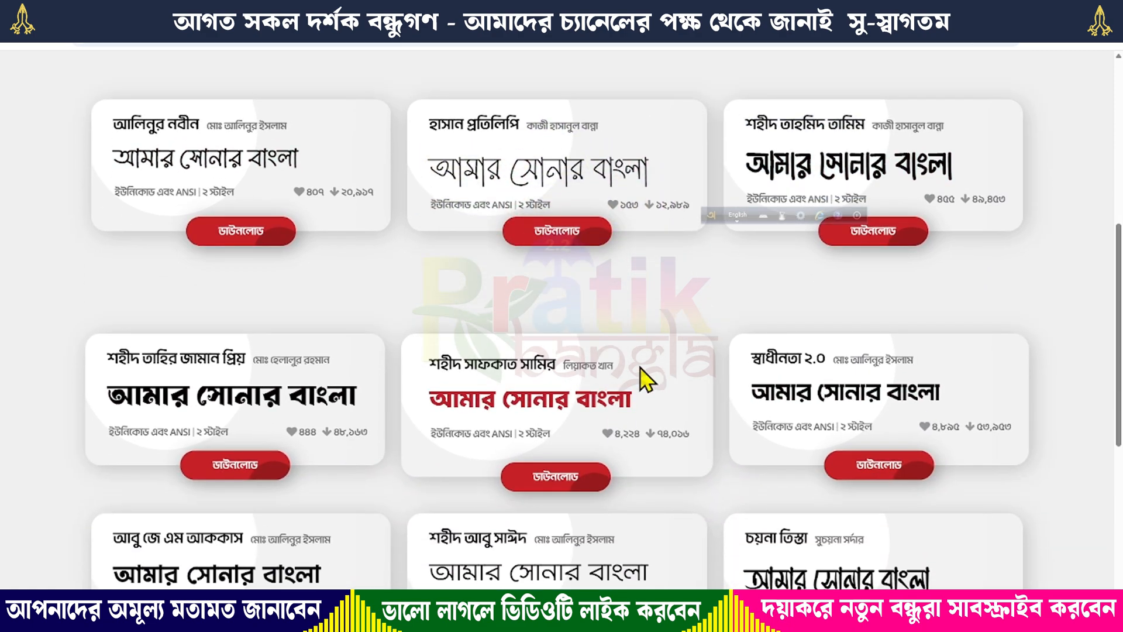
{"action": "scroll", "coordinate": [641, 369], "scroll_direction": "down", "scroll_amount": 2}
{"action": "scroll", "coordinate": [643, 367], "scroll_direction": "up", "scroll_amount": 3}
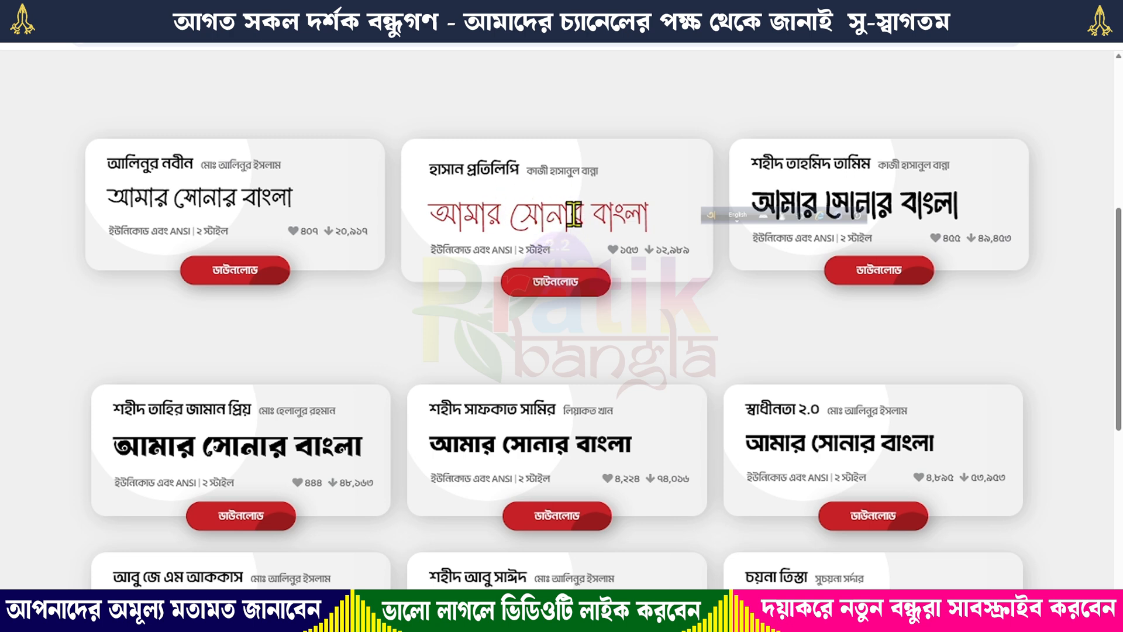
{"action": "left_click", "coordinate": [561, 283]}
{"action": "scroll", "coordinate": [567, 293], "scroll_direction": "down", "scroll_amount": 2}
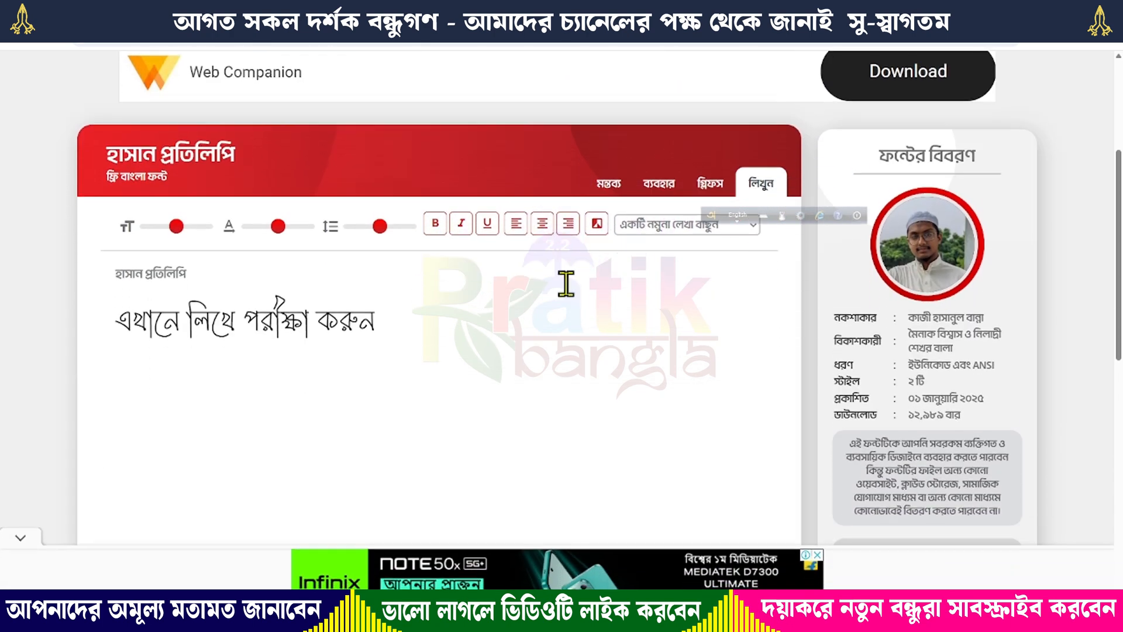
Step: Download the হাসান প্রতিলিপি font after agreeing to its usage terms, then open HasanProtilipi.zip to preview it and close it
{"action": "scroll", "coordinate": [566, 284], "scroll_direction": "down", "scroll_amount": 2}
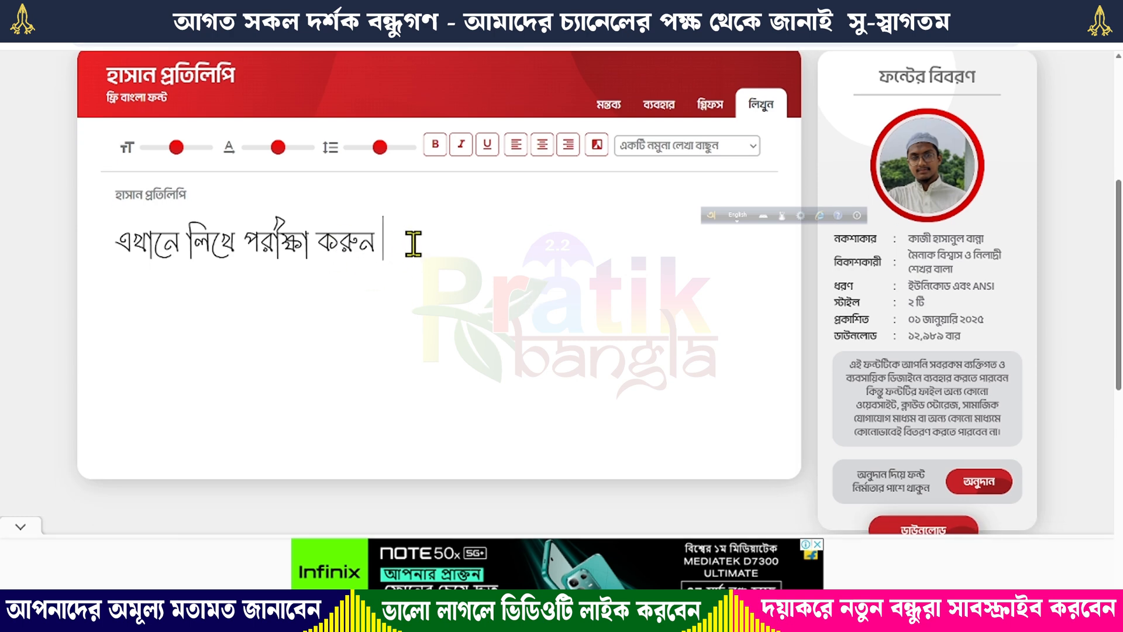
{"action": "type", "text": "H"}
{"action": "key", "text": "BackSpace"}
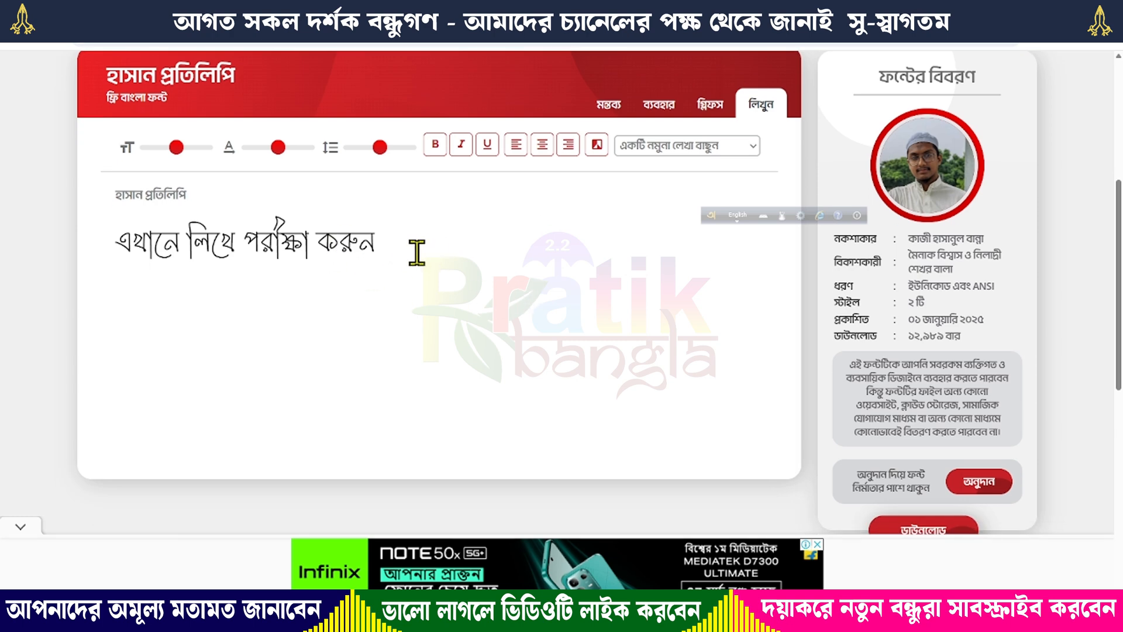
{"action": "scroll", "coordinate": [945, 454], "scroll_direction": "down", "scroll_amount": 1}
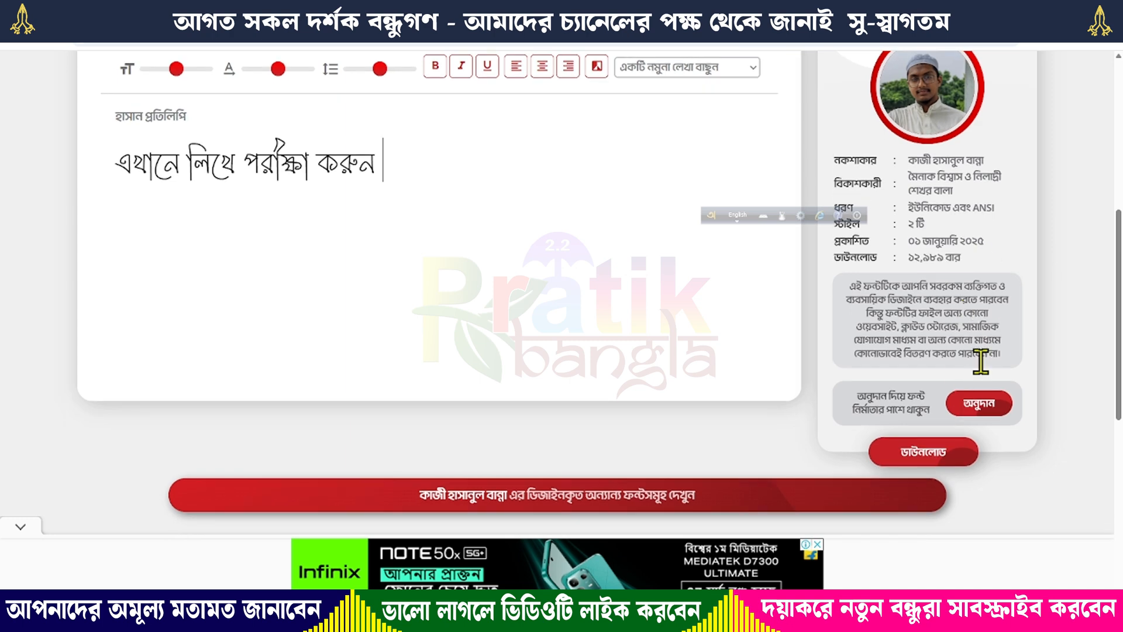
{"action": "left_click", "coordinate": [930, 462]}
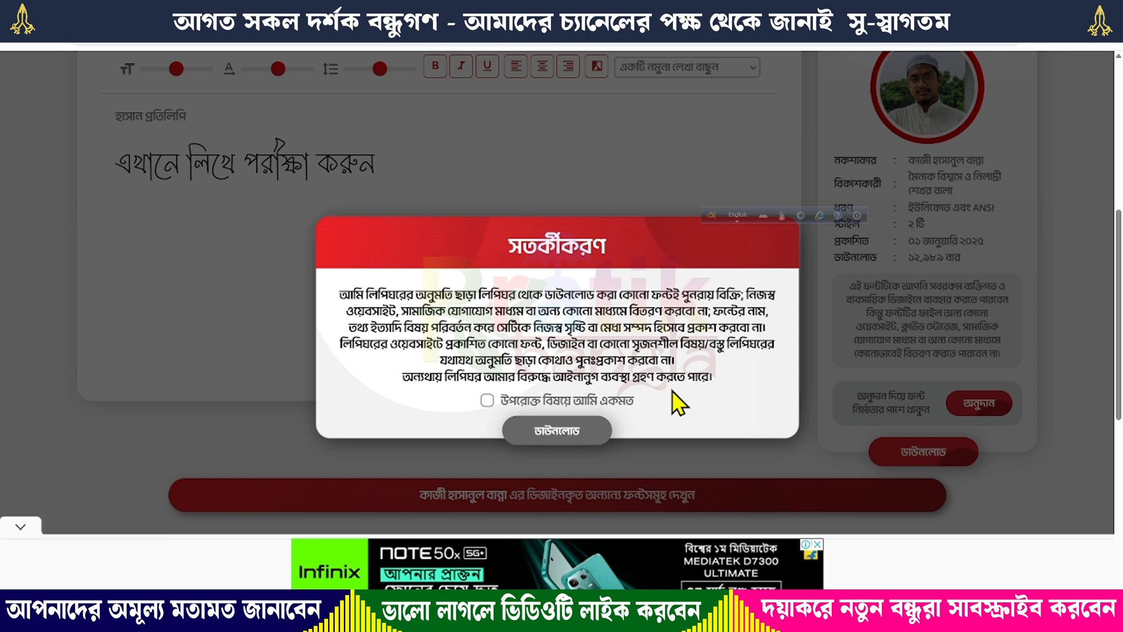
{"action": "left_click", "coordinate": [673, 391]}
{"action": "left_click", "coordinate": [487, 401]}
{"action": "left_click", "coordinate": [558, 436]}
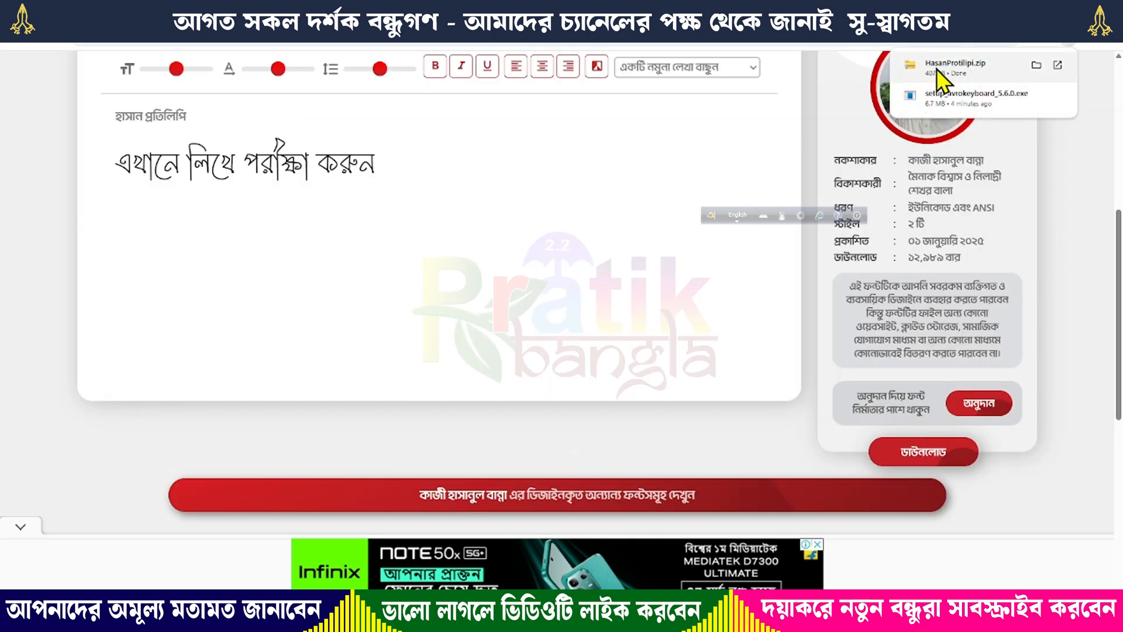
{"action": "left_click", "coordinate": [936, 69]}
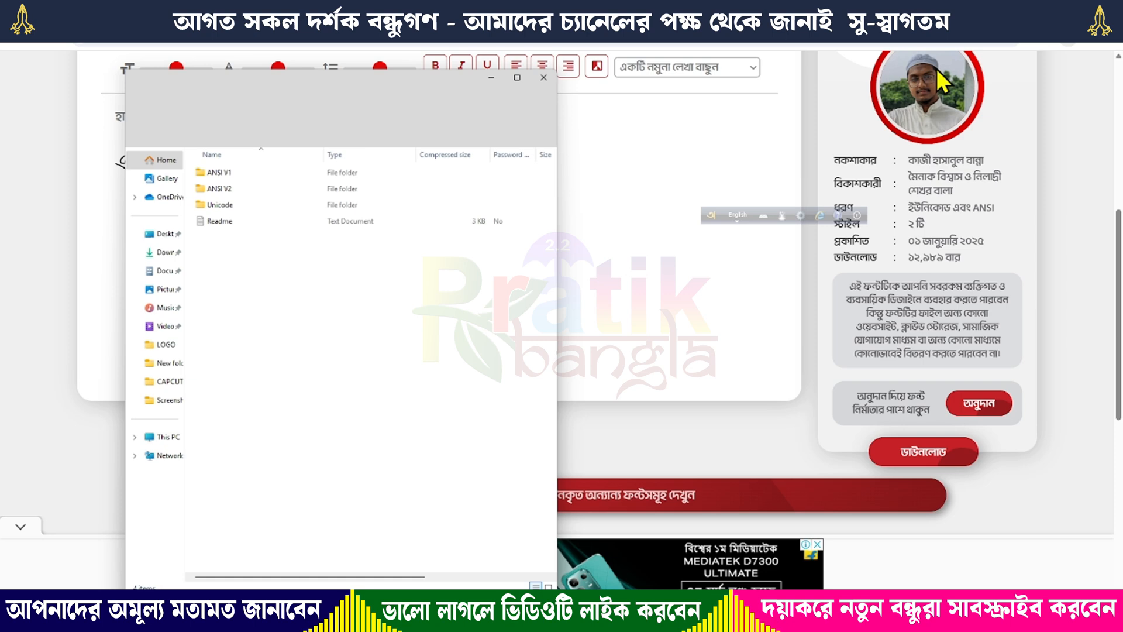
{"action": "left_click", "coordinate": [547, 75]}
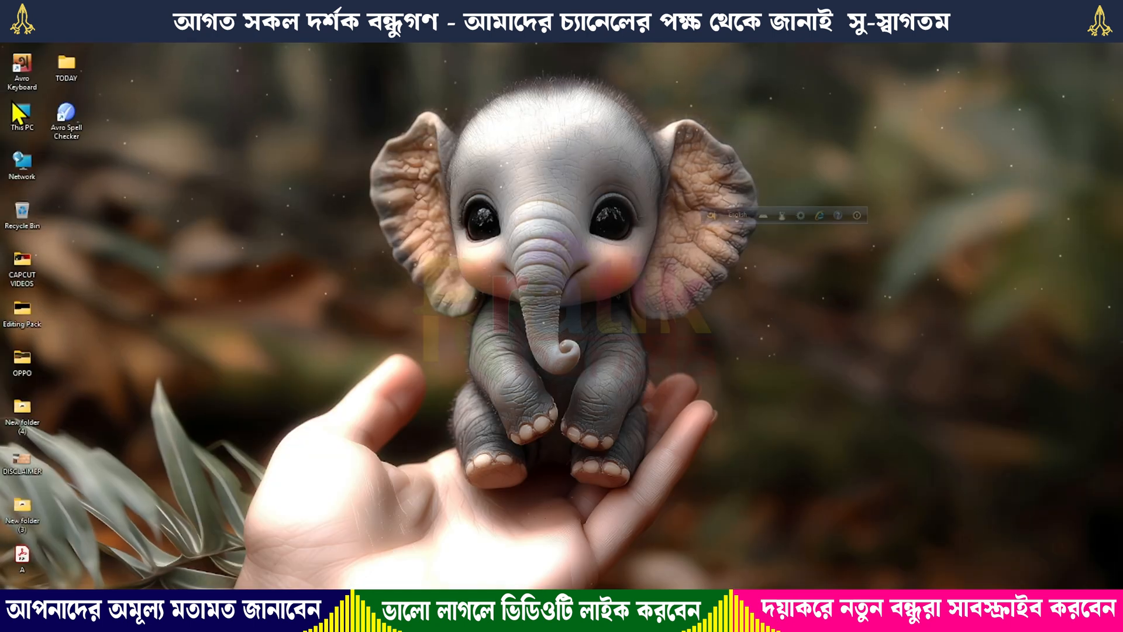
Step: Open the Downloads folder in a maximized File Explorer window, show it as extra large icons and select the HasanProtilipi archive
{"action": "double_click", "coordinate": [22, 114]}
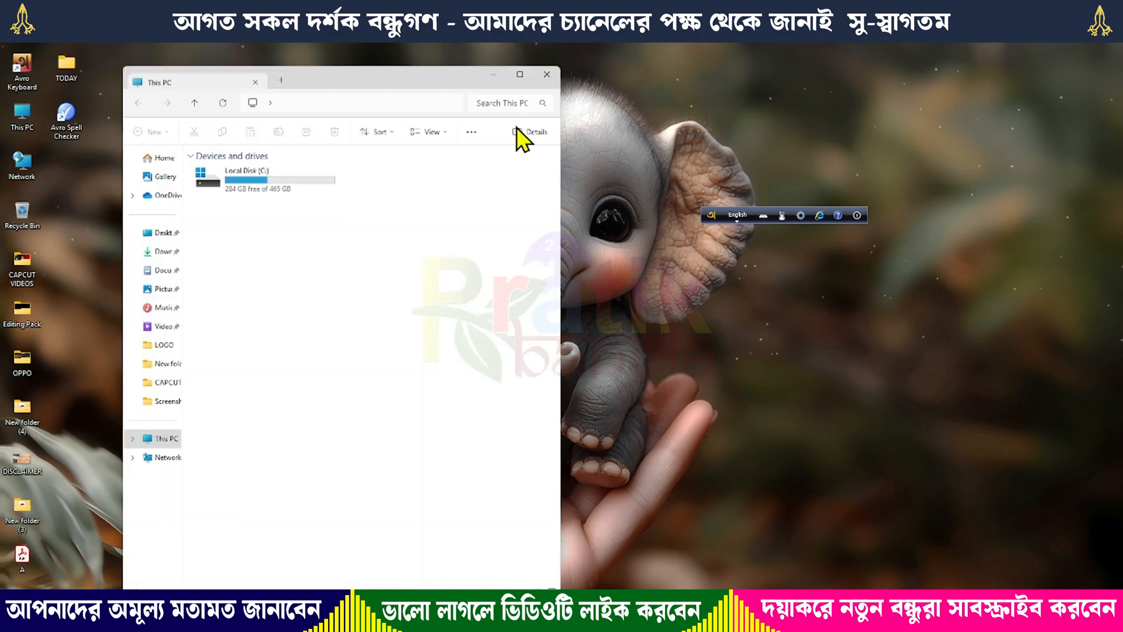
{"action": "left_click", "coordinate": [519, 74]}
{"action": "left_click", "coordinate": [36, 180]}
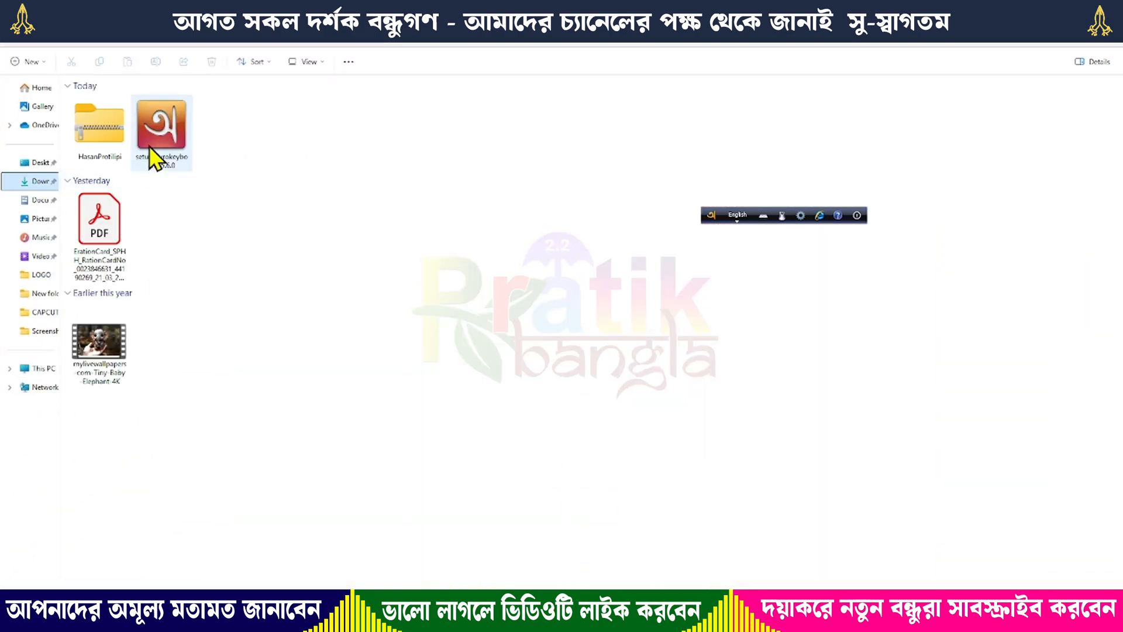
{"action": "left_click", "coordinate": [306, 63]}
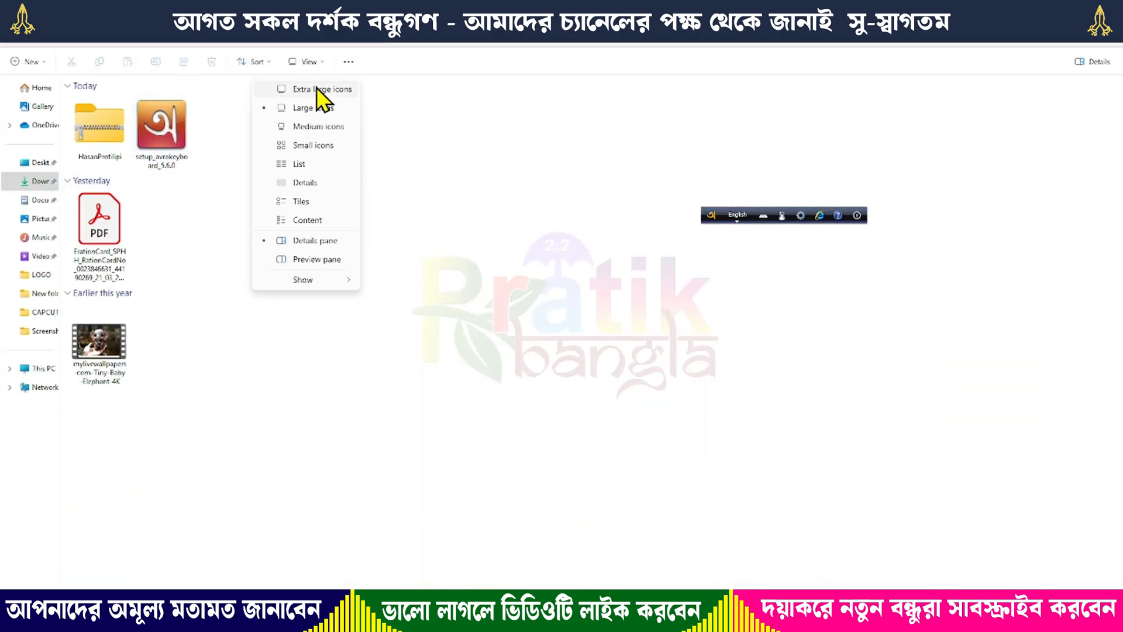
{"action": "left_click", "coordinate": [317, 89]}
{"action": "left_click", "coordinate": [199, 192]}
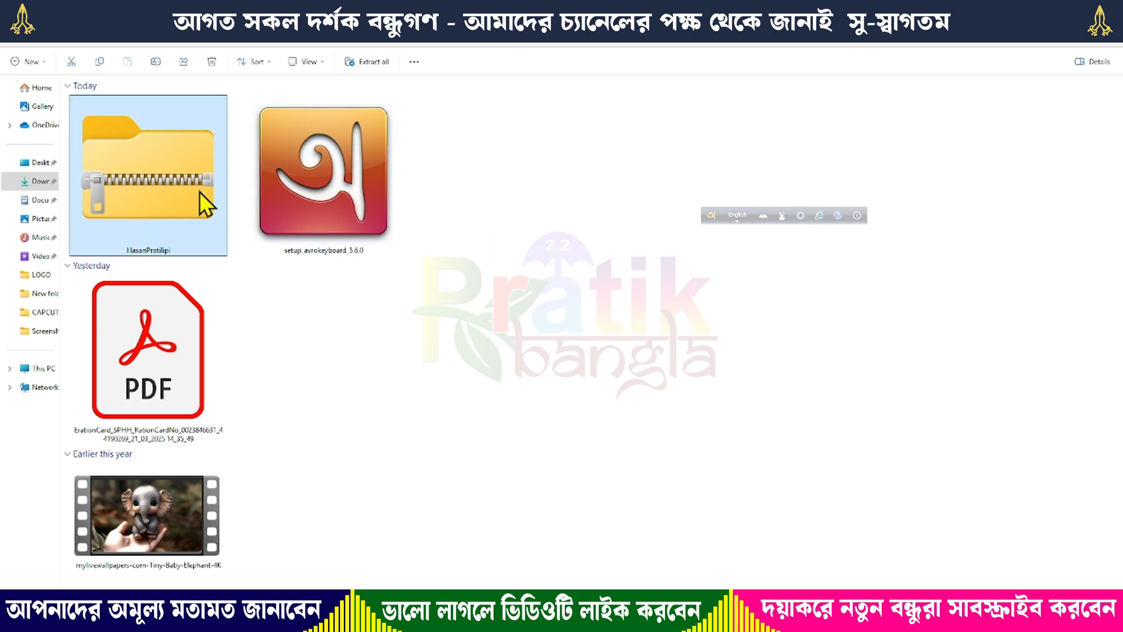
Step: Open the HasanProtilipi archive and display its contents as extra large icons
{"action": "double_click", "coordinate": [156, 178]}
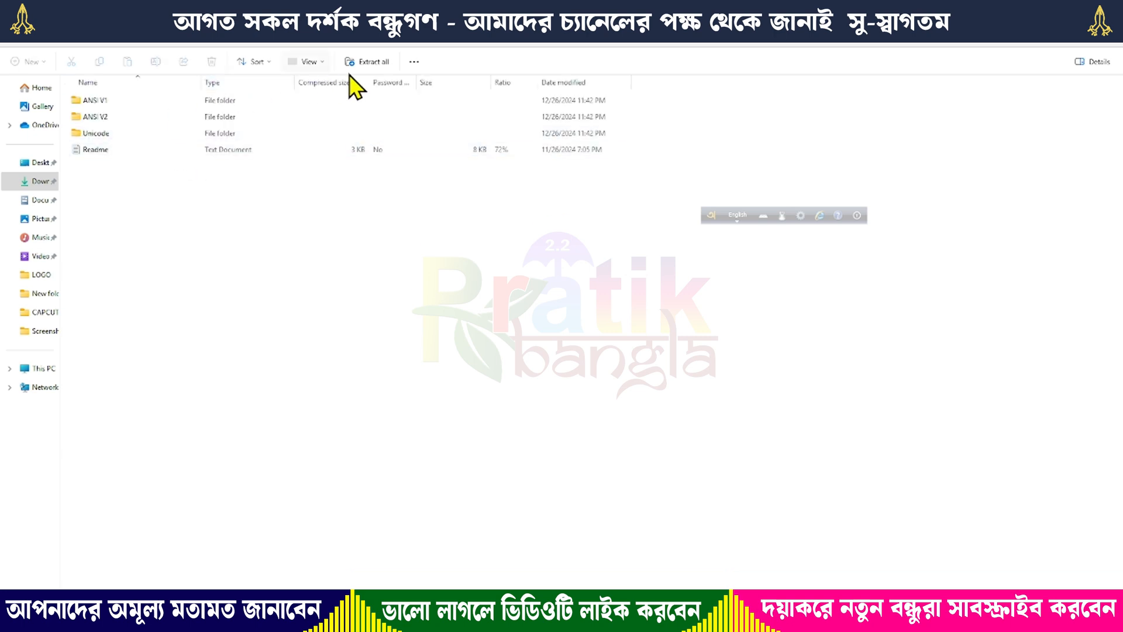
{"action": "left_click", "coordinate": [307, 62]}
{"action": "left_click", "coordinate": [318, 108]}
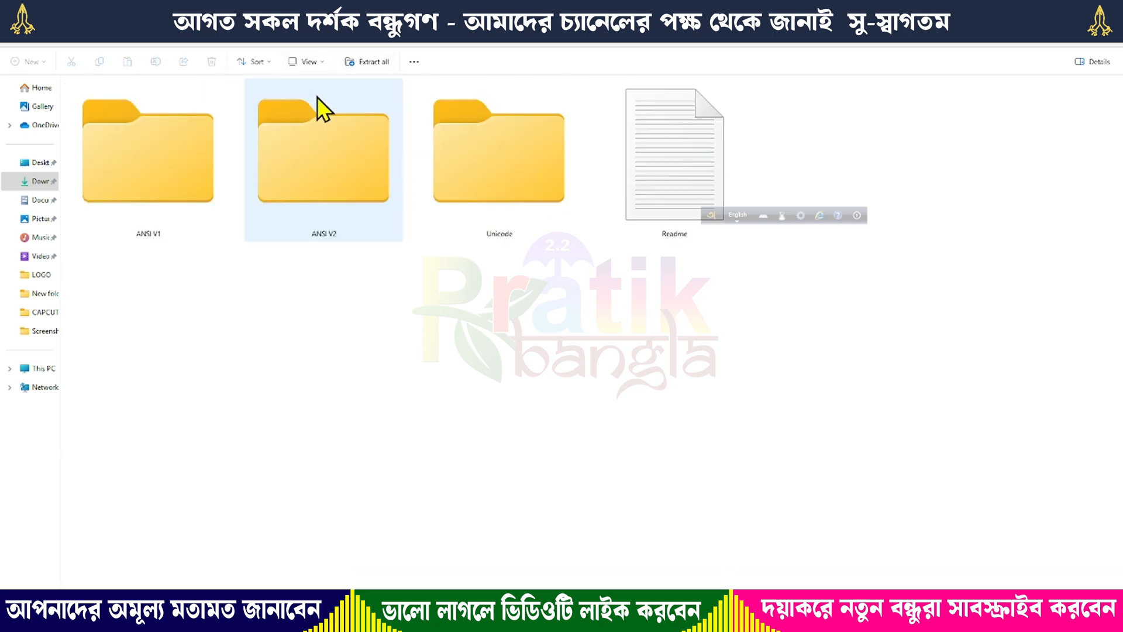
Step: Return to Downloads, reopen the HasanProtilipi archive and examine its ANSI V1, ANSI V2 and Unicode folders
{"action": "left_click", "coordinate": [15, 40]}
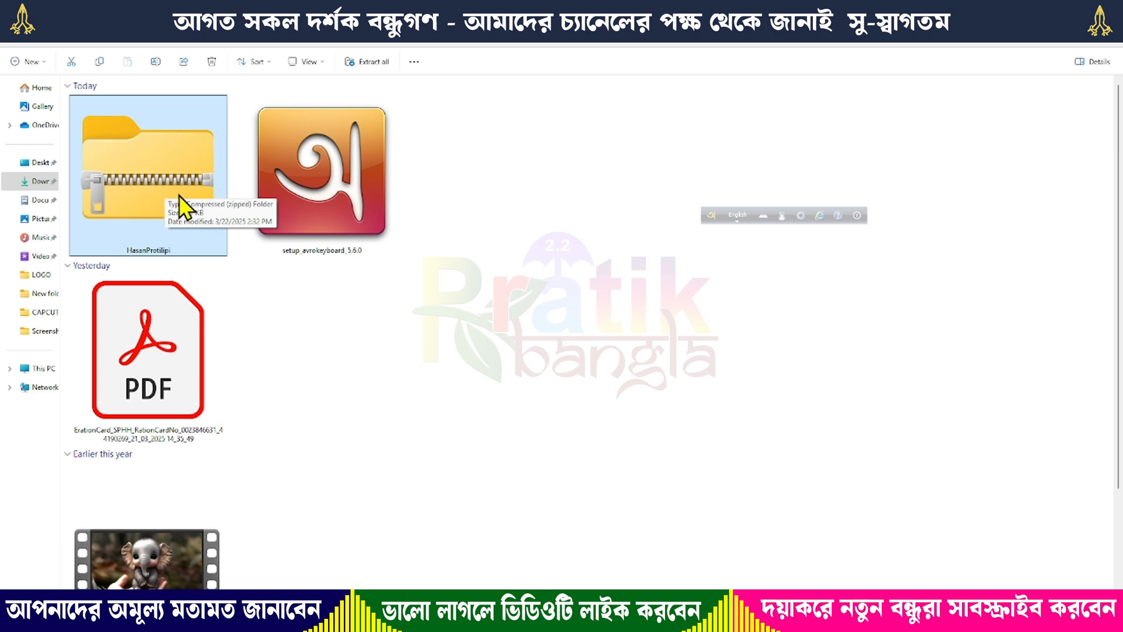
{"action": "right_click", "coordinate": [164, 184]}
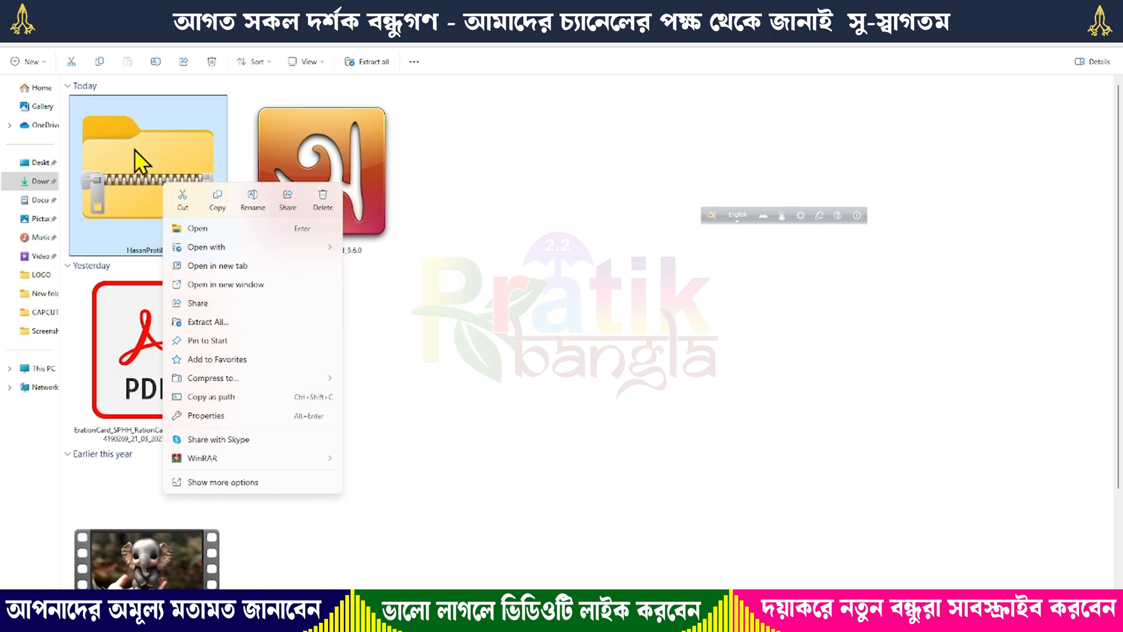
{"action": "left_click", "coordinate": [148, 168]}
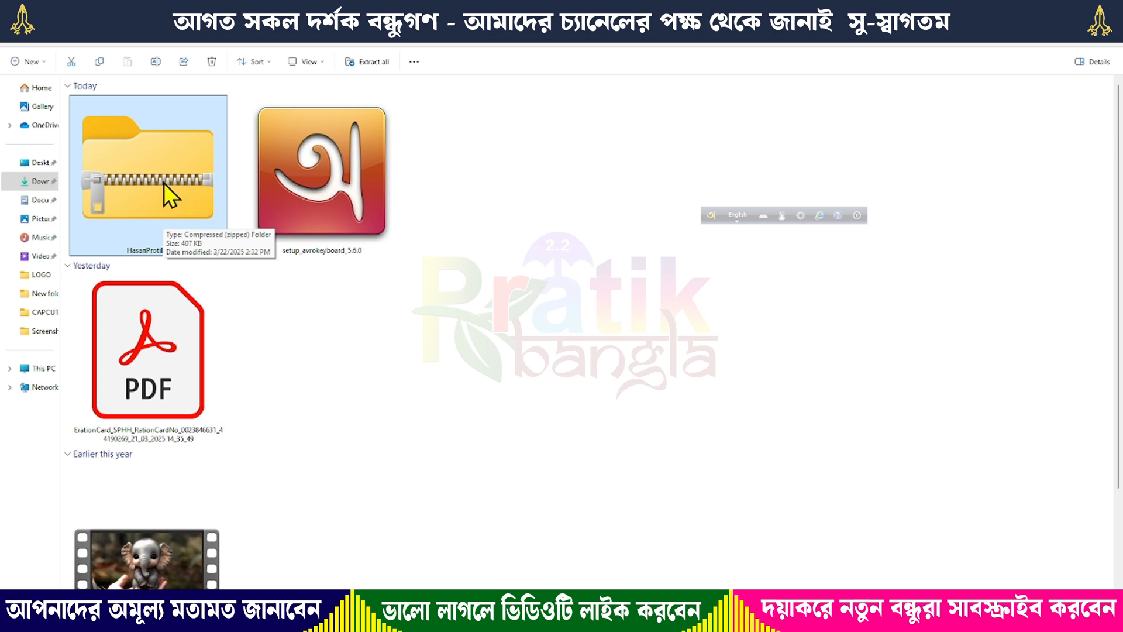
{"action": "double_click", "coordinate": [164, 194]}
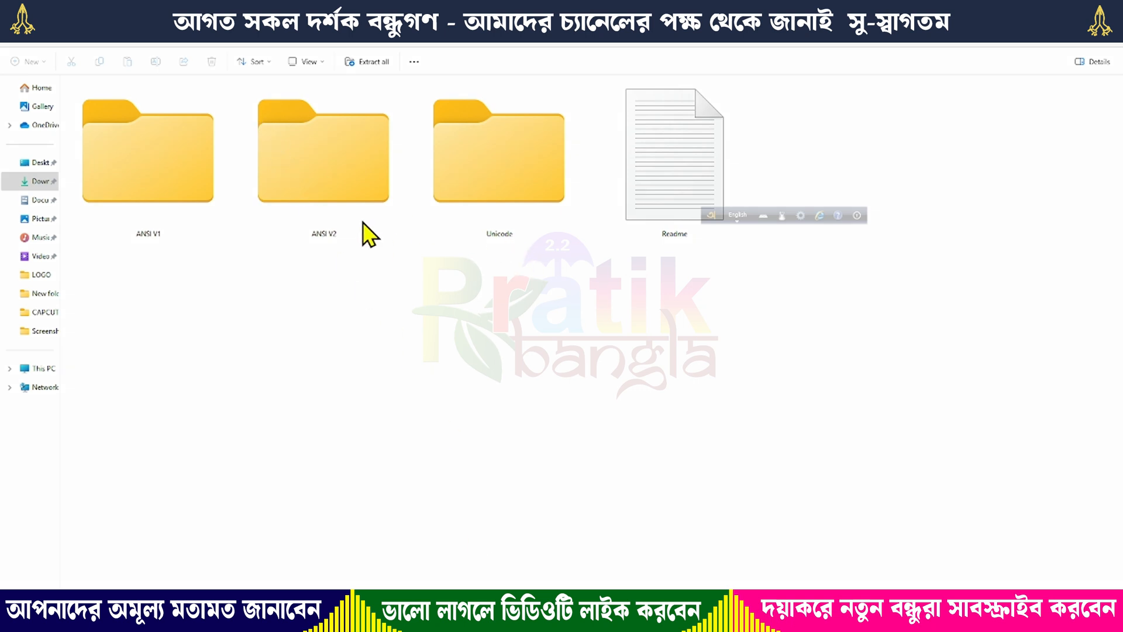
{"action": "mouse_move", "coordinate": [417, 92]}
{"action": "left_mouse_down"}
{"action": "mouse_move", "coordinate": [494, 183]}
{"action": "mouse_move", "coordinate": [590, 262]}
{"action": "left_mouse_up"}
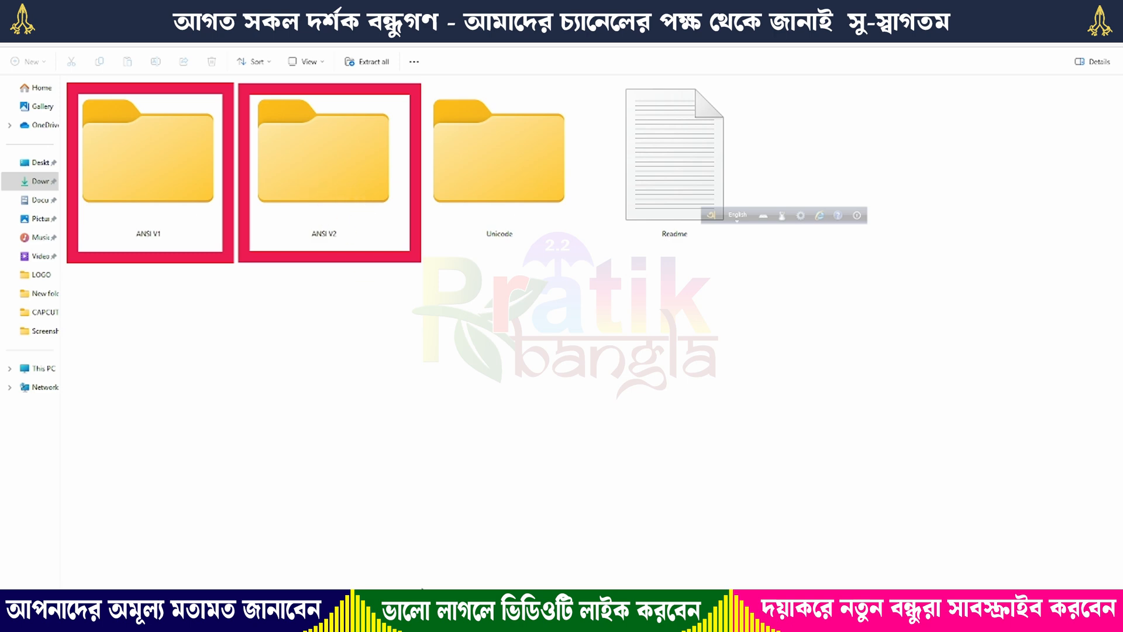
Step: Open the ANSI V2 folder, install the Li Hasan Protilipi ANSI V2 font and close its preview
{"action": "double_click", "coordinate": [272, 158]}
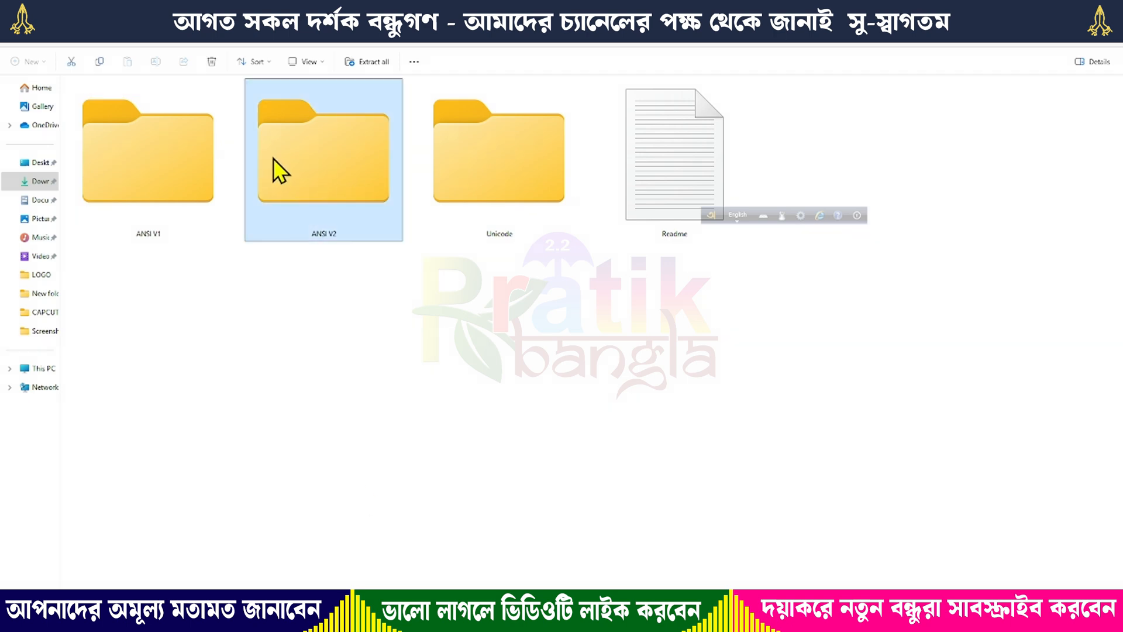
{"action": "left_click_drag", "start_coordinate": [95, 136], "coordinate": [107, 104]}
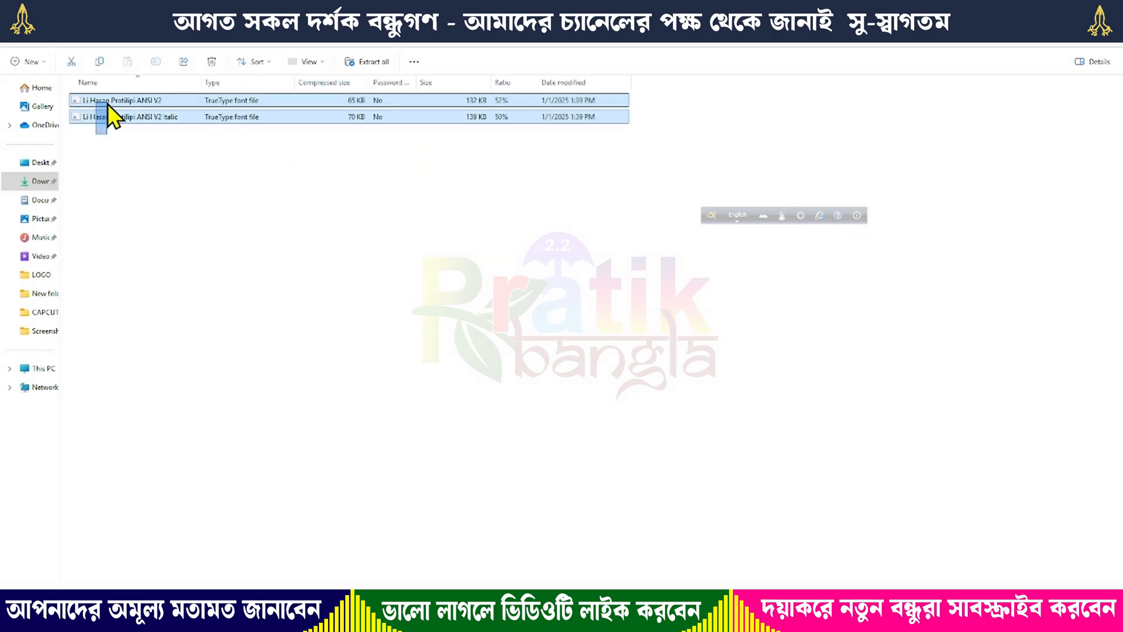
{"action": "double_click", "coordinate": [140, 100]}
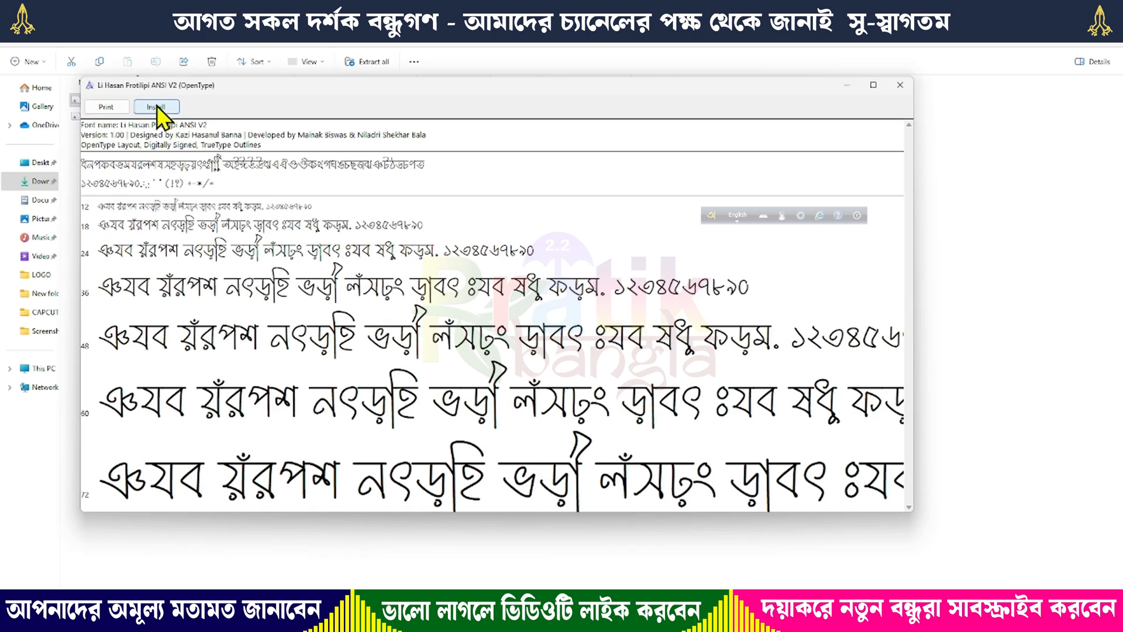
{"action": "left_click", "coordinate": [157, 106]}
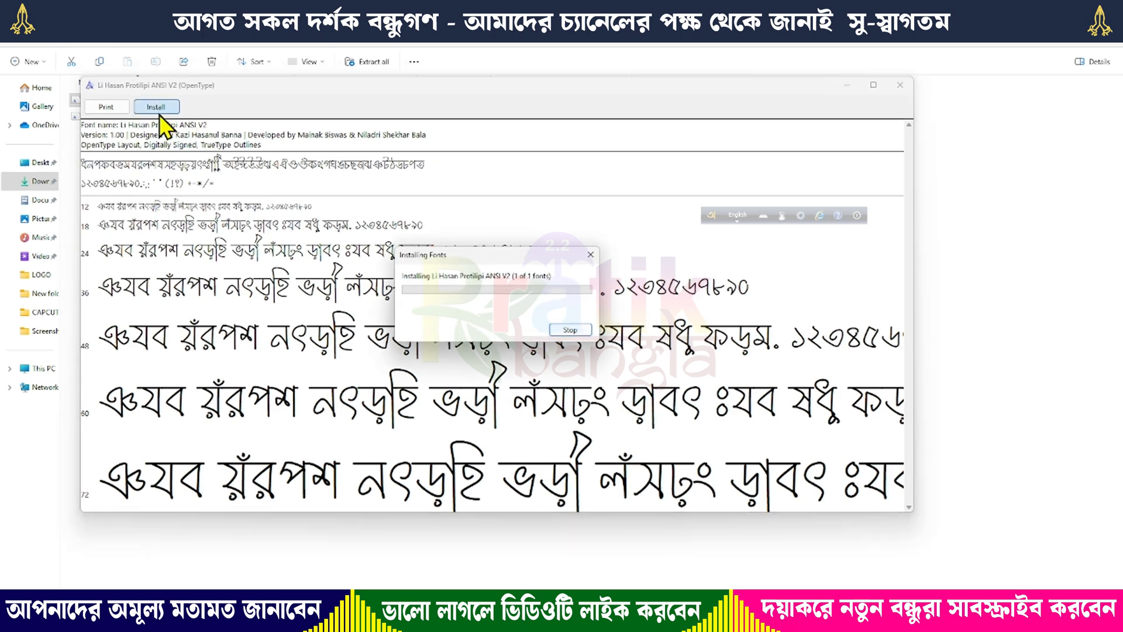
{"action": "left_click", "coordinate": [899, 85]}
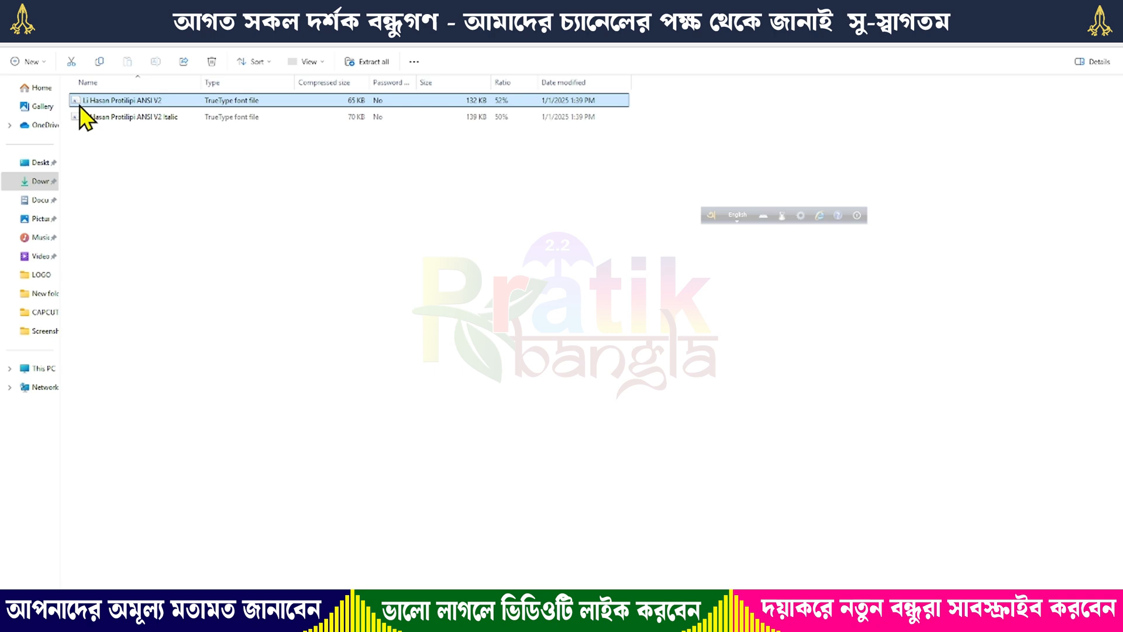
Step: Reopen the ANSI V2 folder, install the Li Hasan Protilipi ANSI V2 Italic font and close its preview
{"action": "left_click", "coordinate": [30, 46]}
{"action": "double_click", "coordinate": [329, 155]}
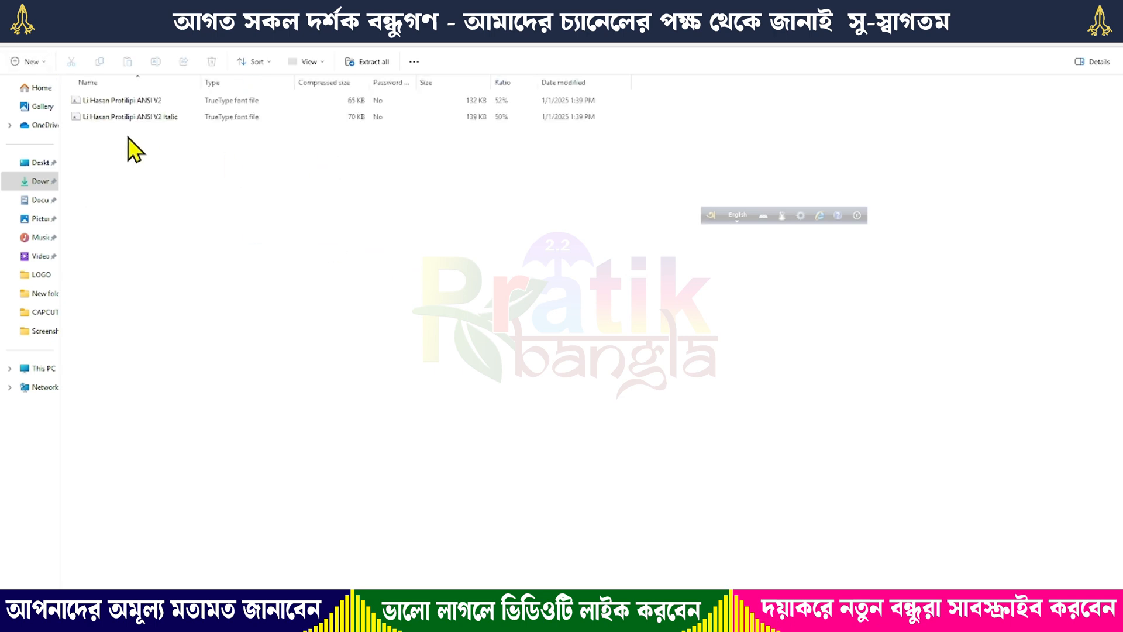
{"action": "double_click", "coordinate": [140, 117]}
{"action": "left_click", "coordinate": [175, 122]}
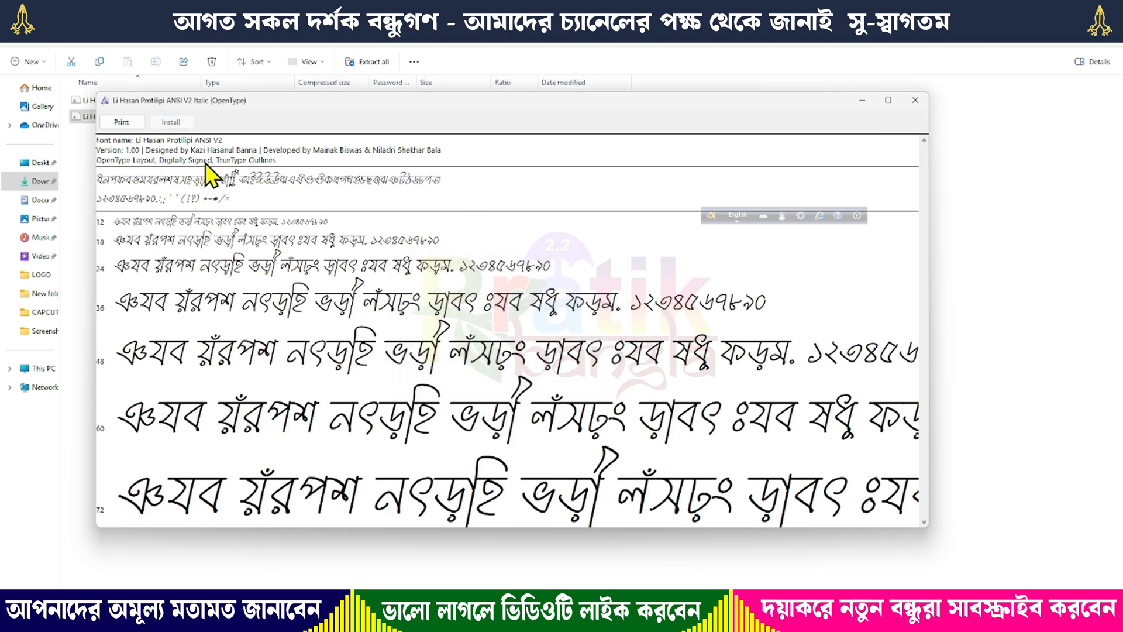
{"action": "left_click", "coordinate": [915, 101]}
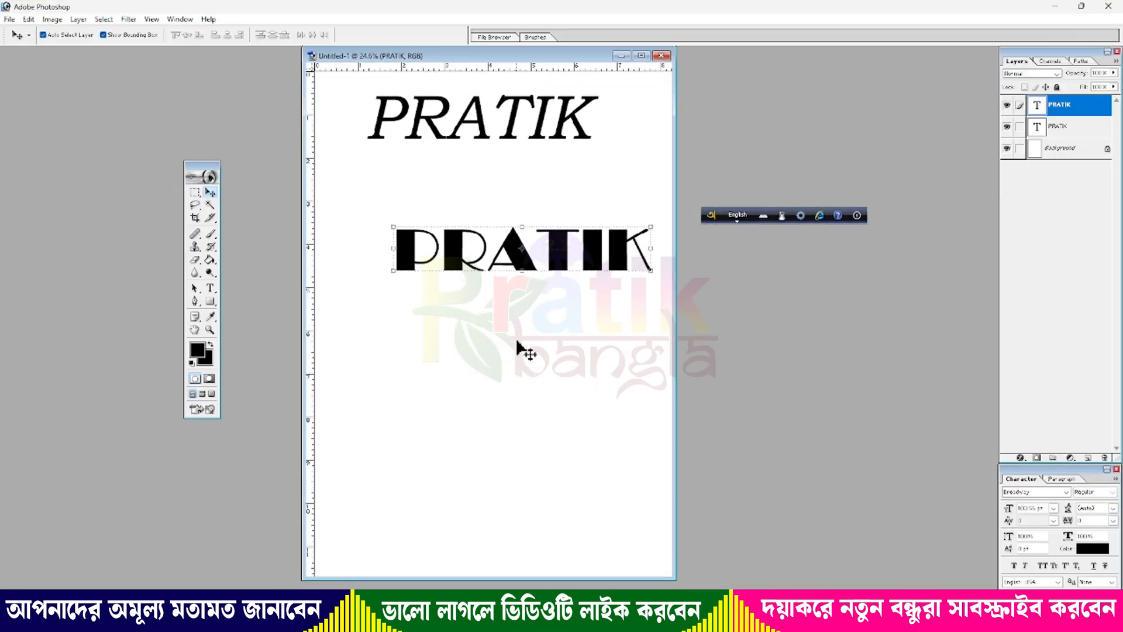
Step: Switch to Photoshop, move the lower PRATIK text closer to the upper one and maximize the document window
{"action": "left_click_drag", "start_coordinate": [557, 263], "coordinate": [539, 227]}
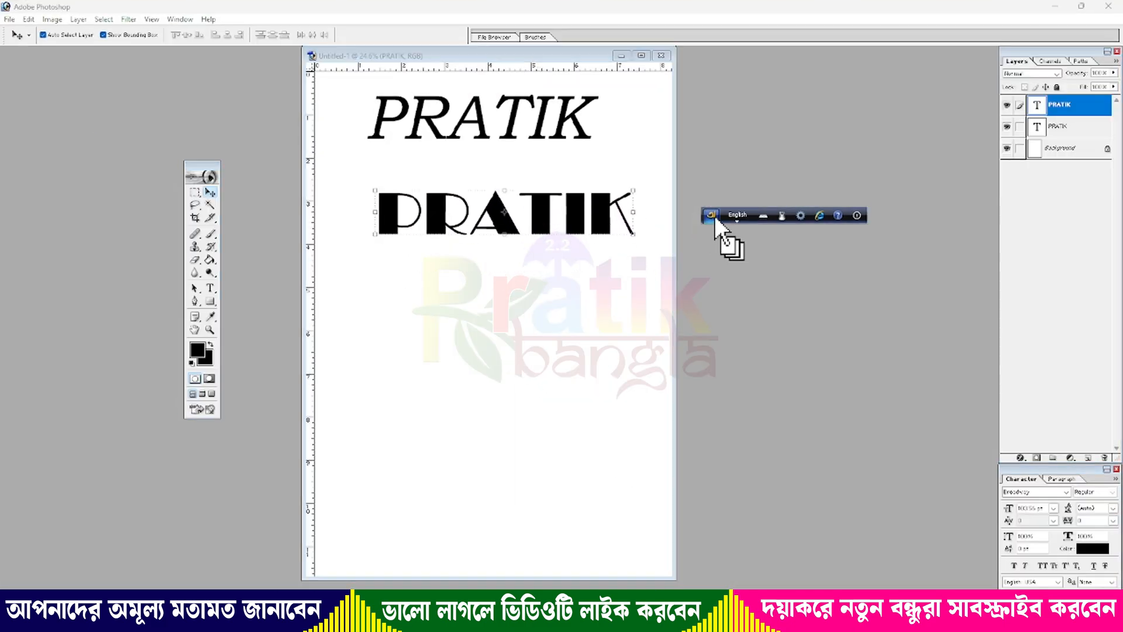
{"action": "left_click_drag", "start_coordinate": [714, 215], "coordinate": [393, 299]}
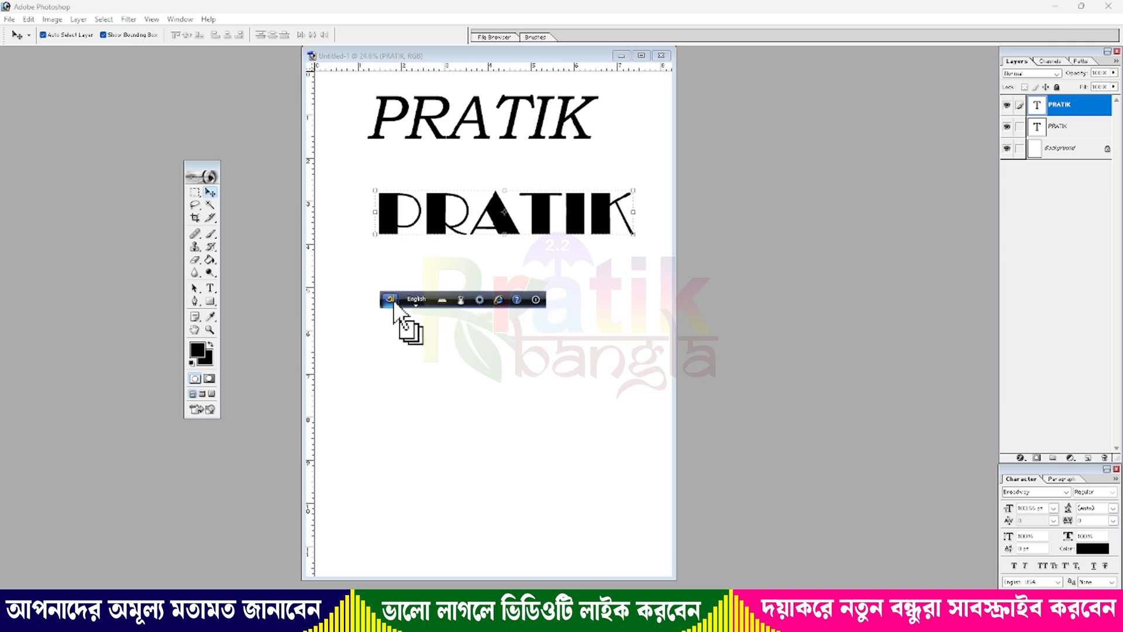
{"action": "left_click", "coordinate": [641, 55]}
Step: Place the Avro bar below the PRATIK texts and set its output to ANSI, accepting ANSI mode despite the warning
{"action": "left_click_drag", "start_coordinate": [387, 300], "coordinate": [449, 307]}
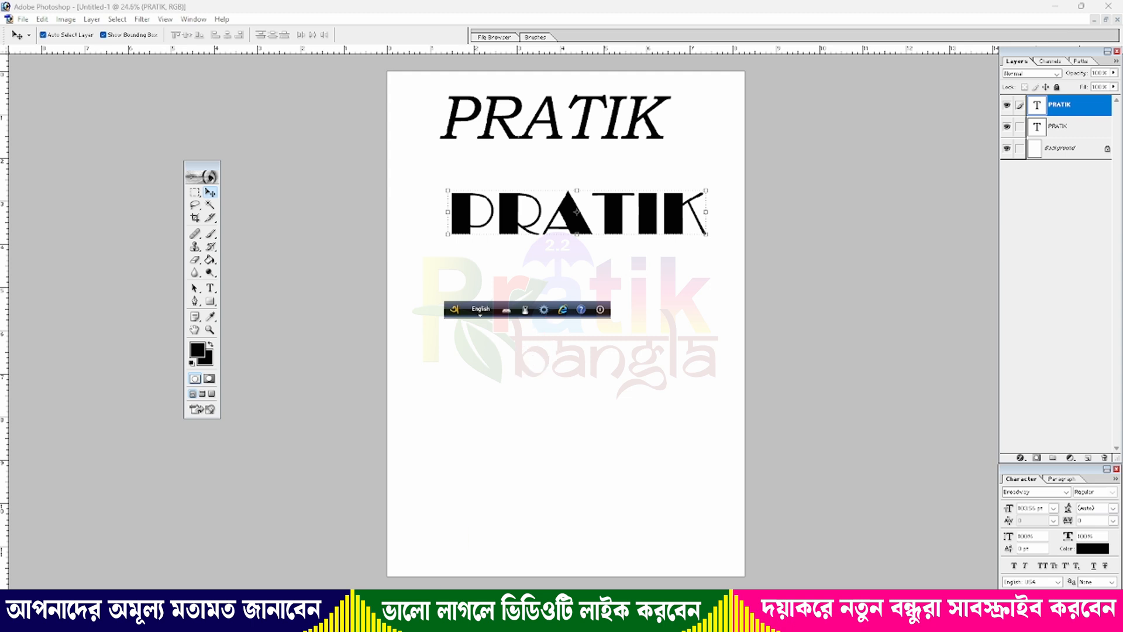
{"action": "left_click", "coordinate": [543, 310]}
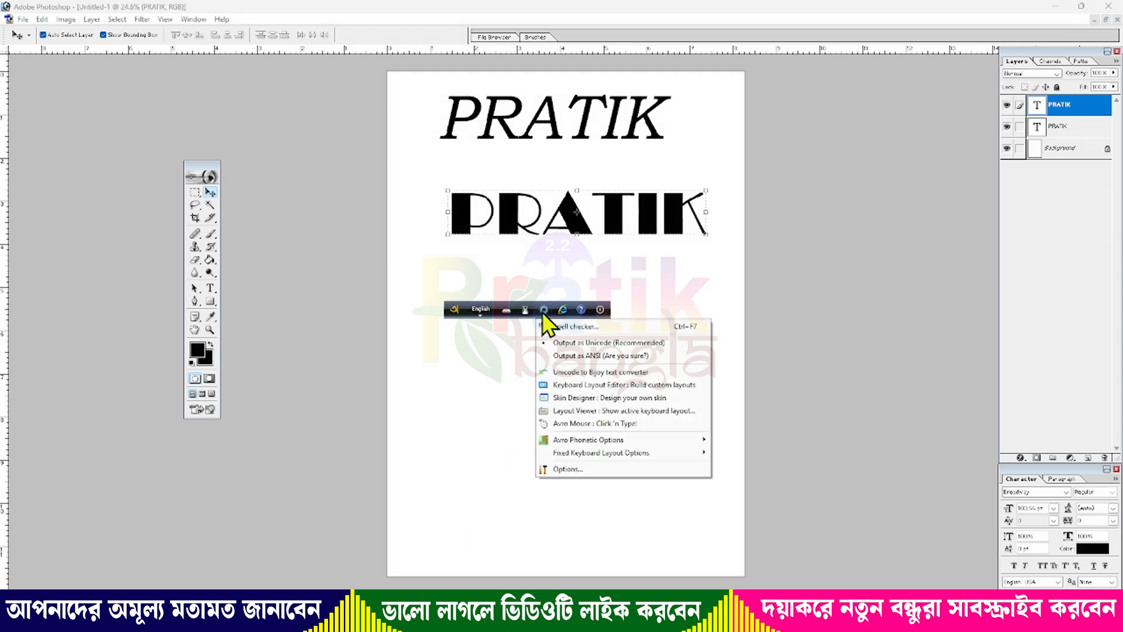
{"action": "left_click", "coordinate": [613, 355]}
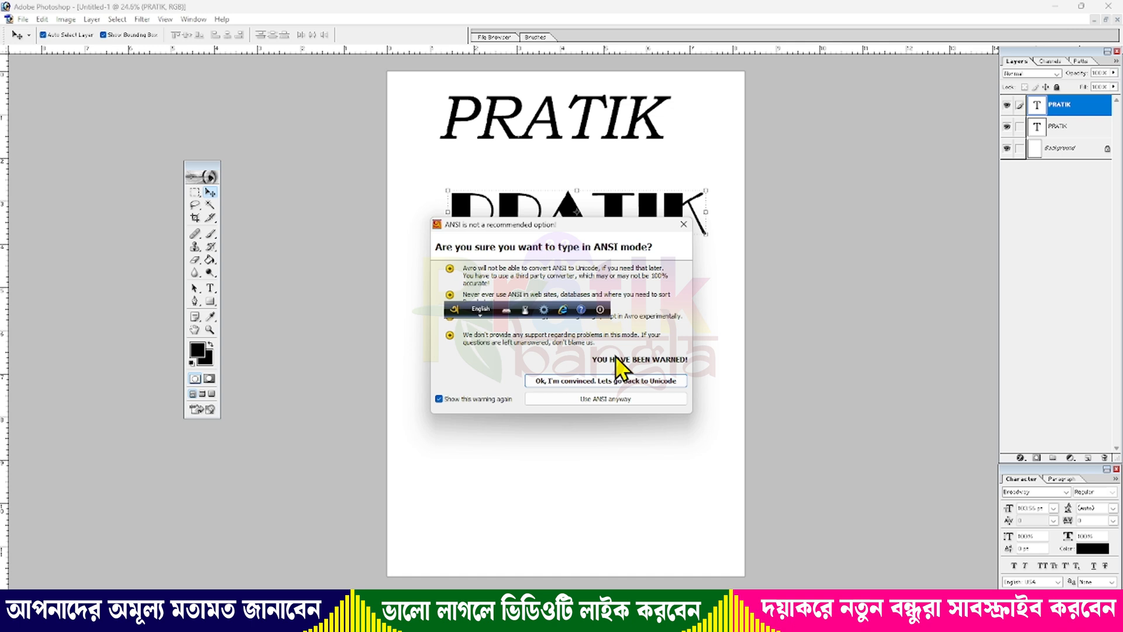
{"action": "left_click", "coordinate": [623, 402]}
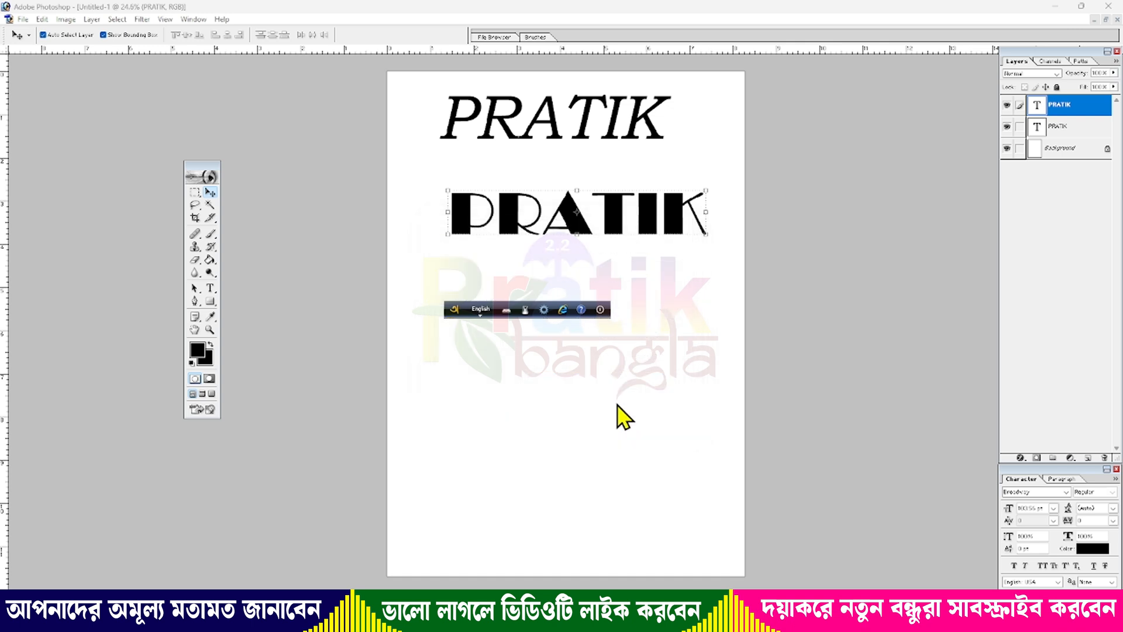
Step: Move the Avro bar beside the page and start a text line below the PRATIK texts in the Li Alinur Nobin ANSI V2 font
{"action": "left_click_drag", "start_coordinate": [458, 311], "coordinate": [762, 300]}
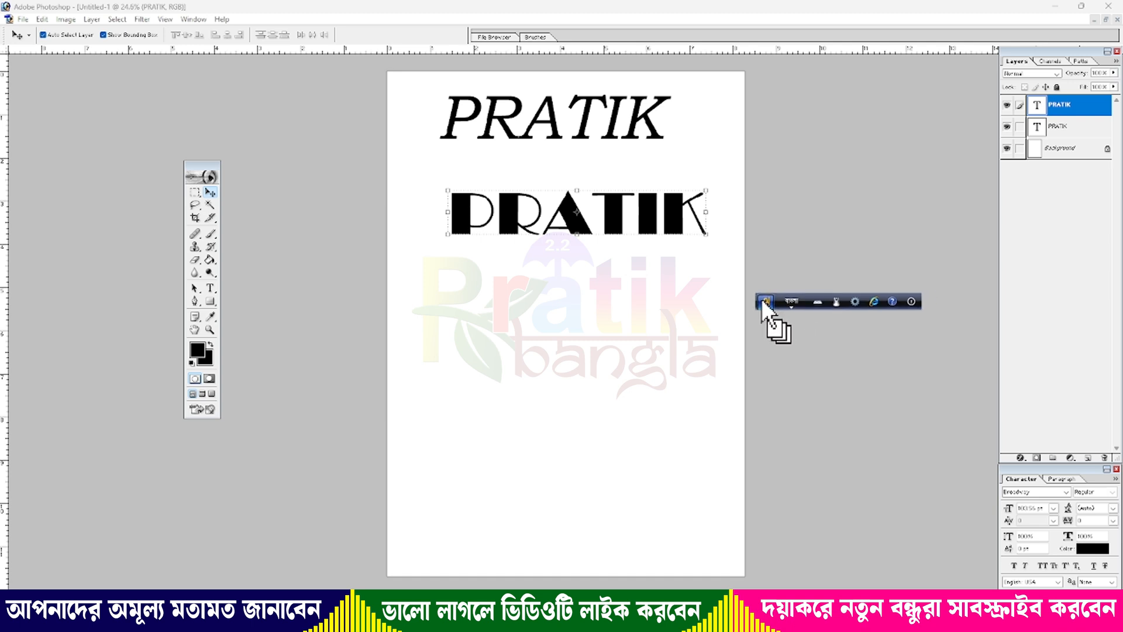
{"action": "left_click", "coordinate": [794, 302]}
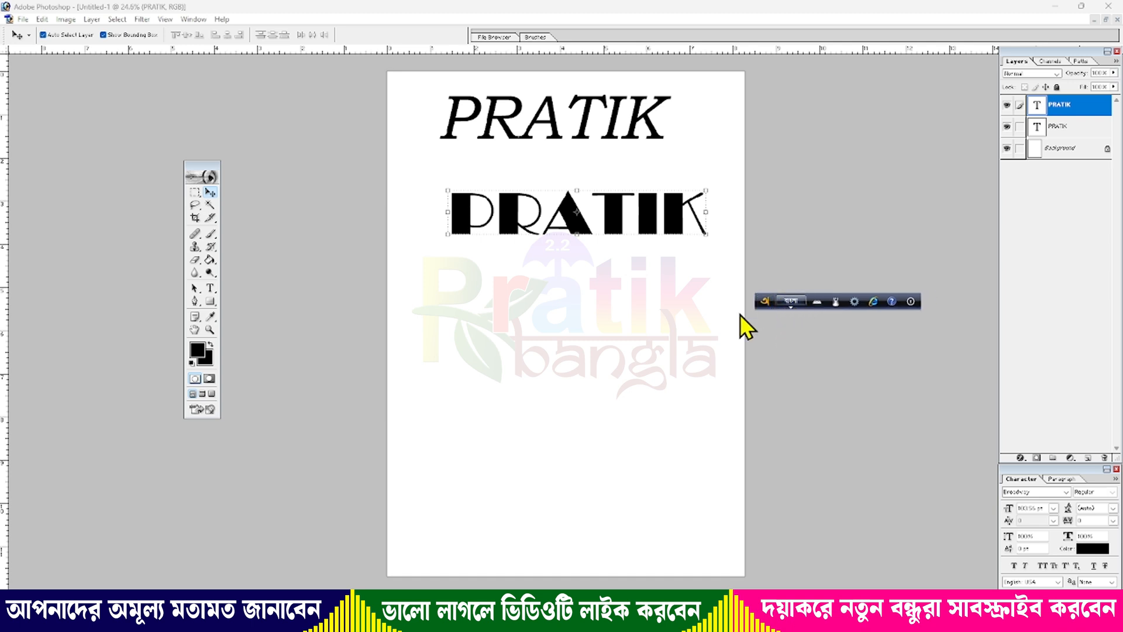
{"action": "left_click", "coordinate": [209, 287]}
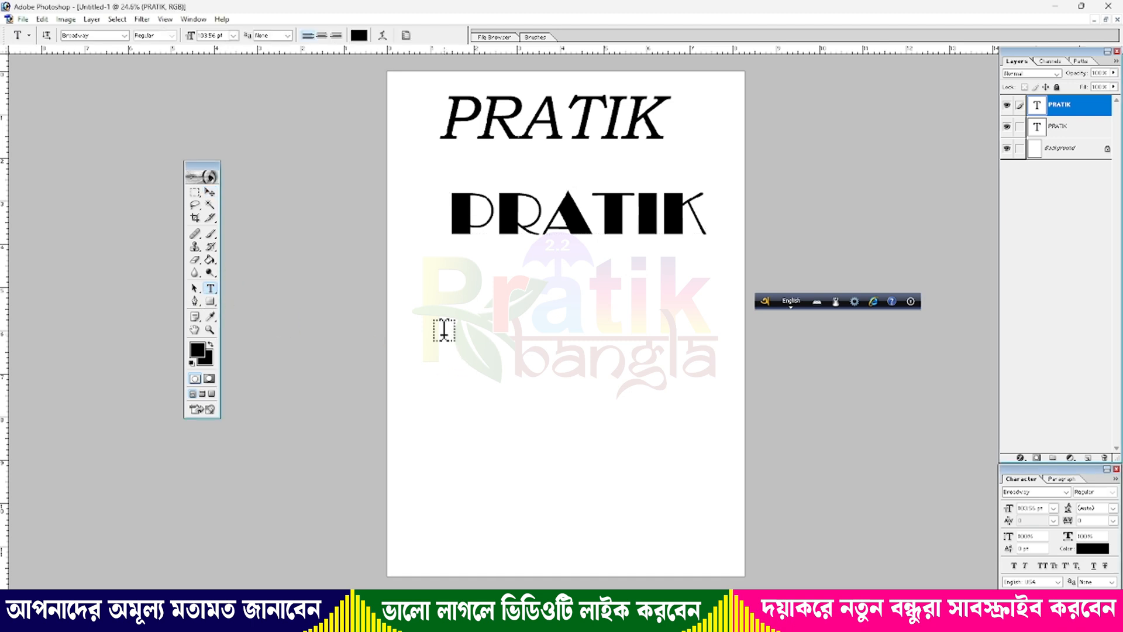
{"action": "left_click", "coordinate": [520, 345]}
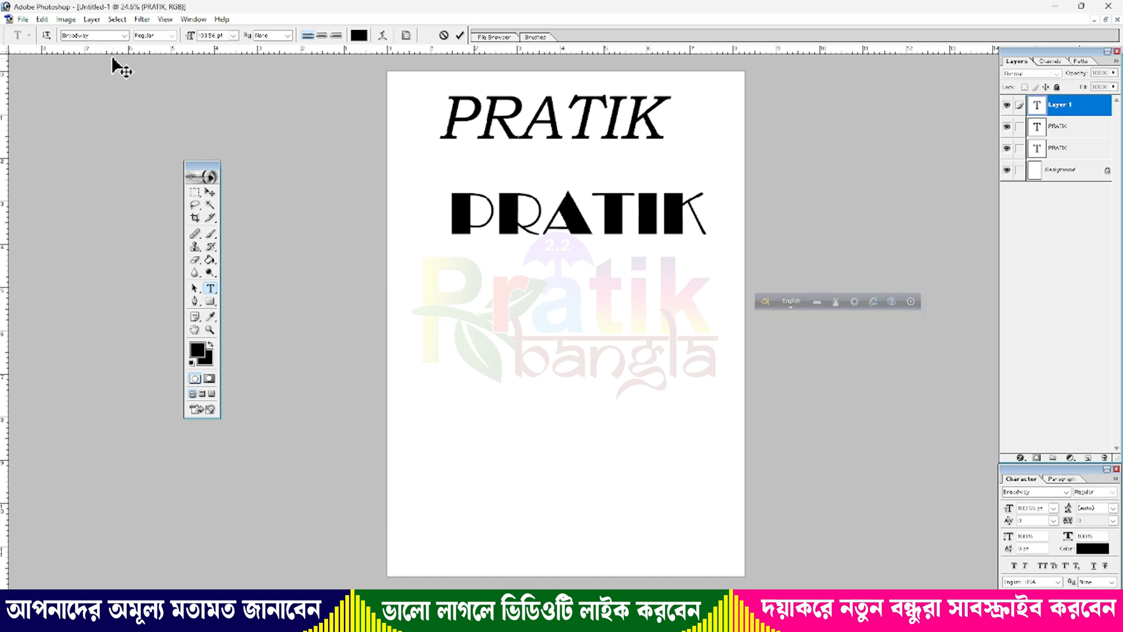
{"action": "left_click", "coordinate": [125, 37]}
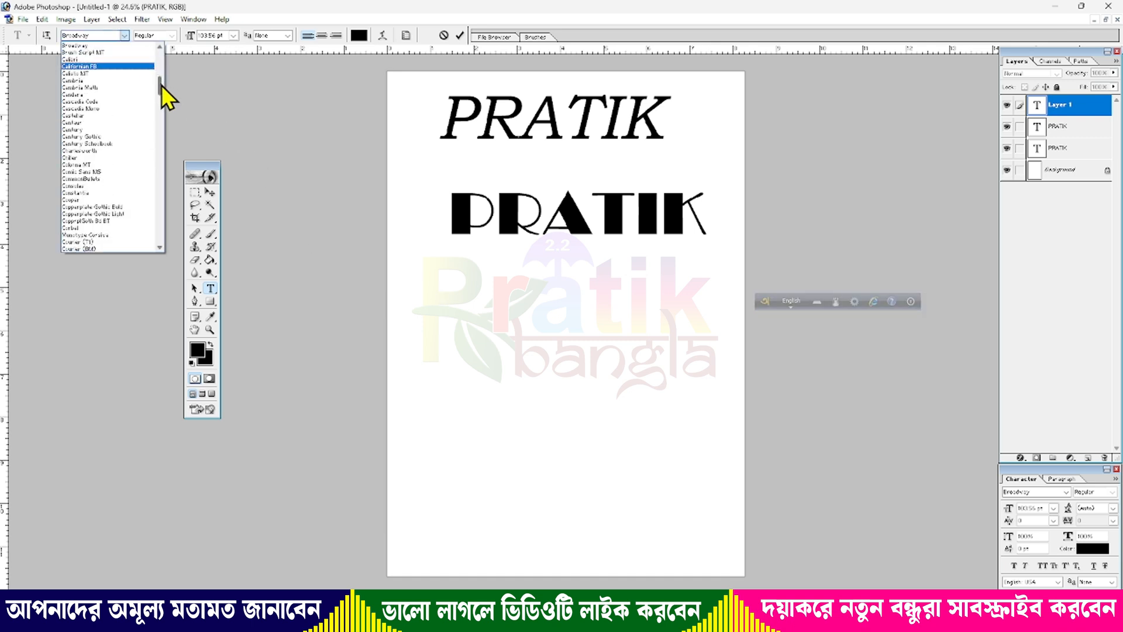
{"action": "left_click_drag", "start_coordinate": [160, 85], "coordinate": [173, 135]}
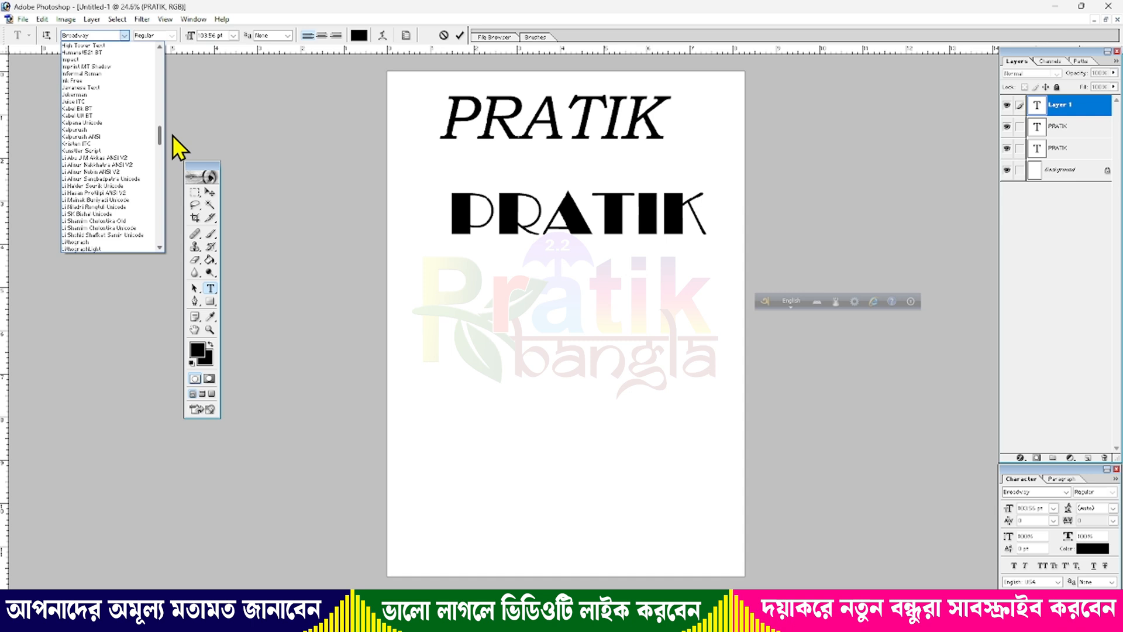
{"action": "left_click", "coordinate": [131, 172]}
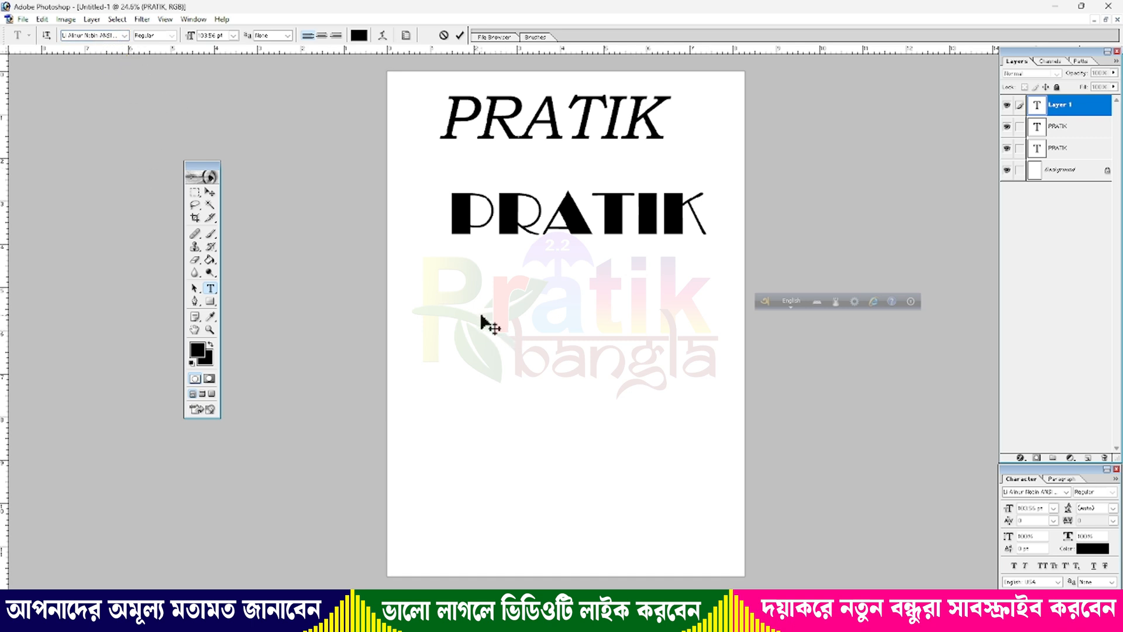
{"action": "type", "text": "C"}
{"action": "key", "text": "BackSpace"}
{"action": "type", "text": "PRA"}
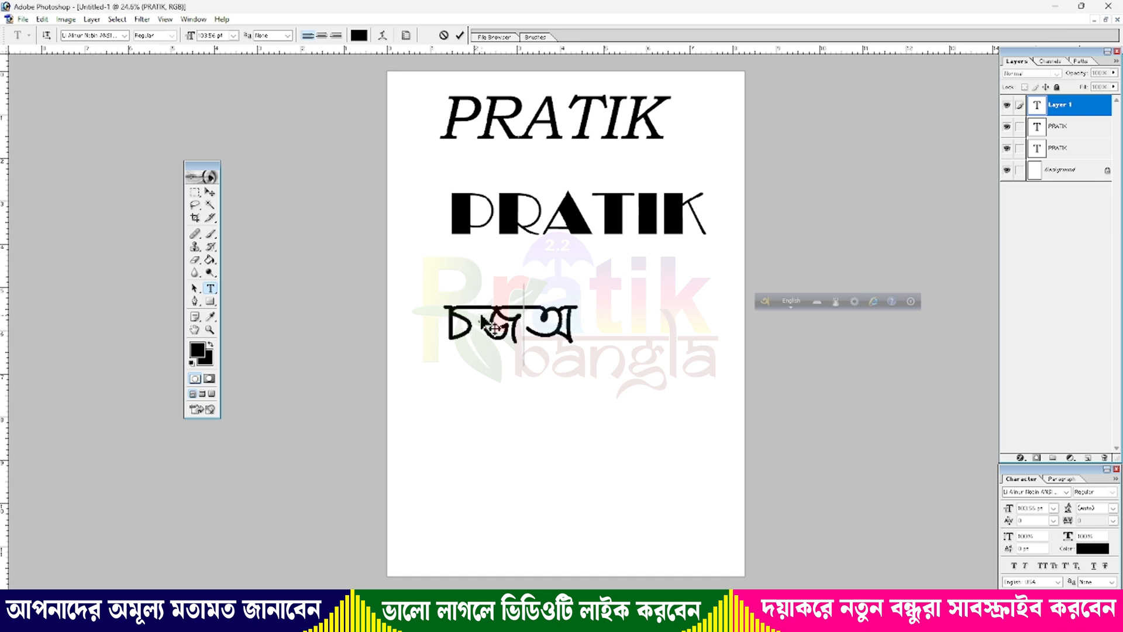
{"action": "key", "text": "BackSpace"}
{"action": "key", "text": "BackSpace"}
{"action": "key", "text": "BackSpace"}
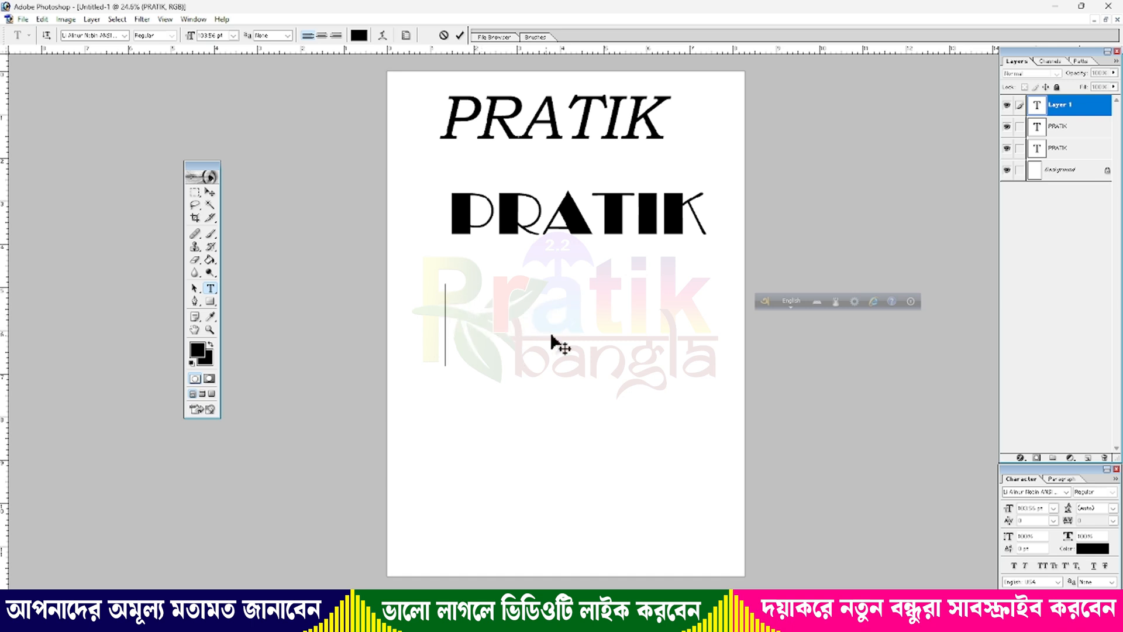
Step: Switch Avro to Bangla and enter "আমি তোমাদের", picking the correct spelling of each word from the suggestions
{"action": "left_click", "coordinate": [792, 300]}
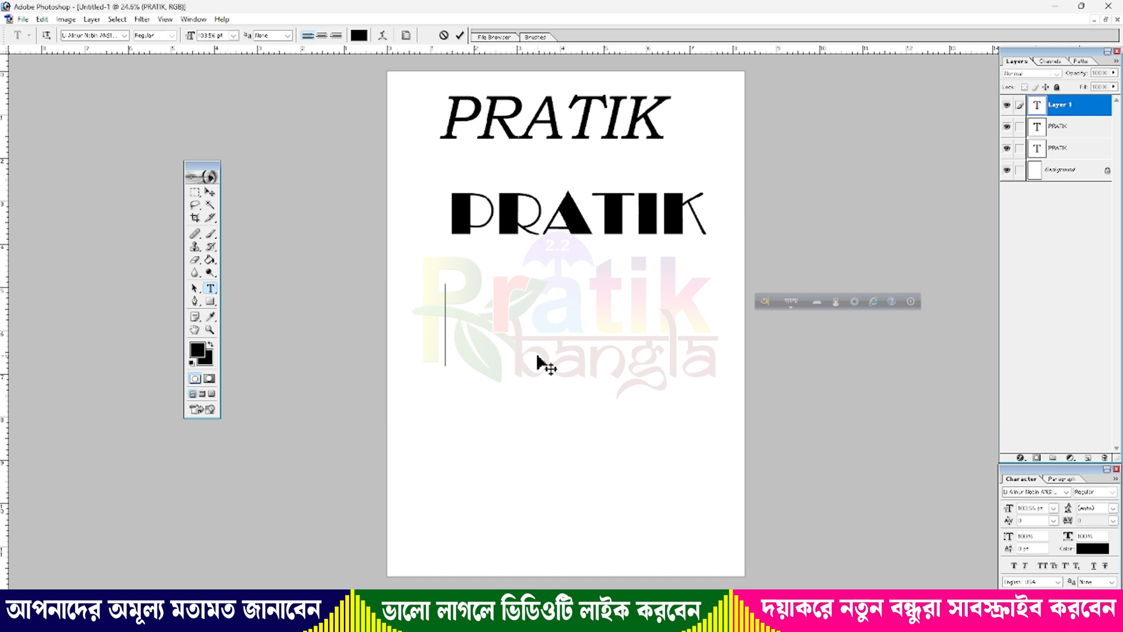
{"action": "type", "text": "ami"}
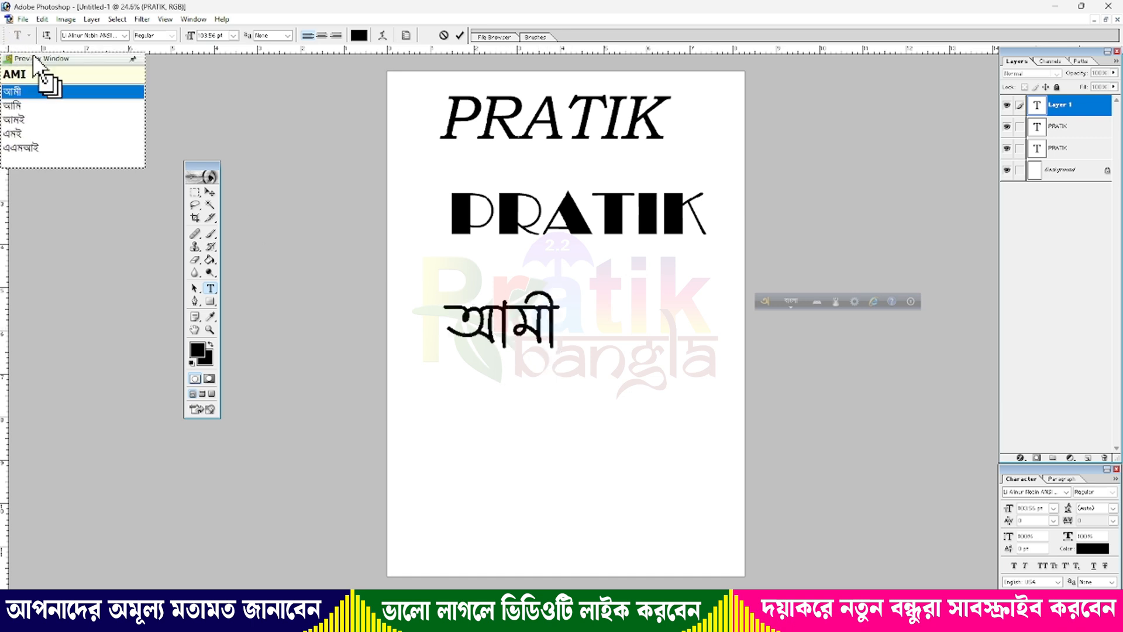
{"action": "left_click_drag", "start_coordinate": [32, 57], "coordinate": [484, 380]}
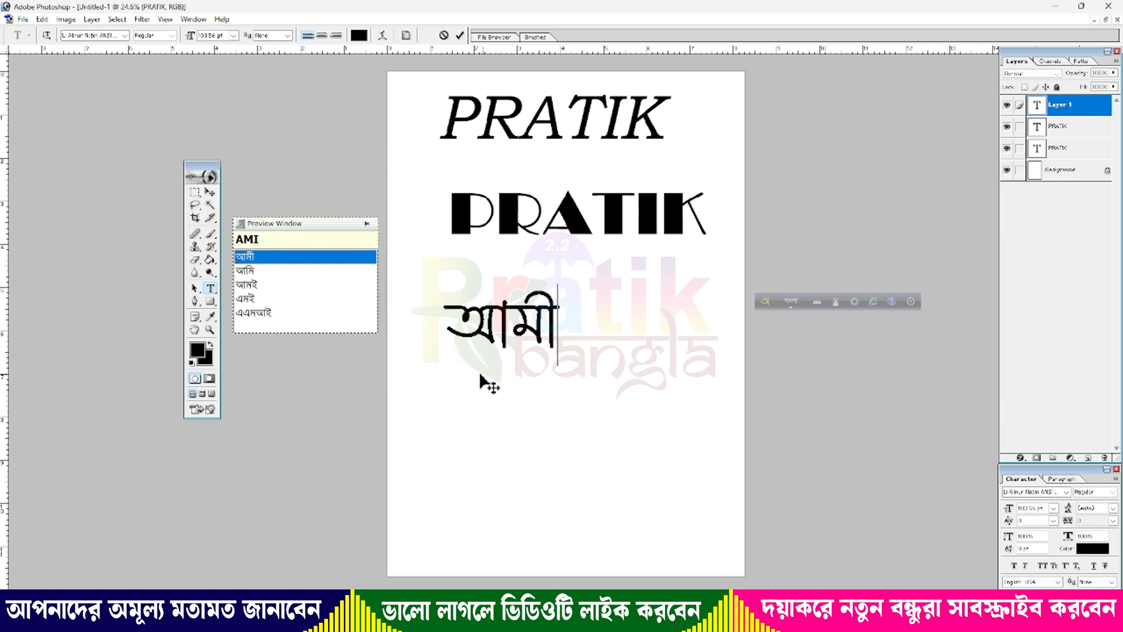
{"action": "left_click", "coordinate": [248, 271]}
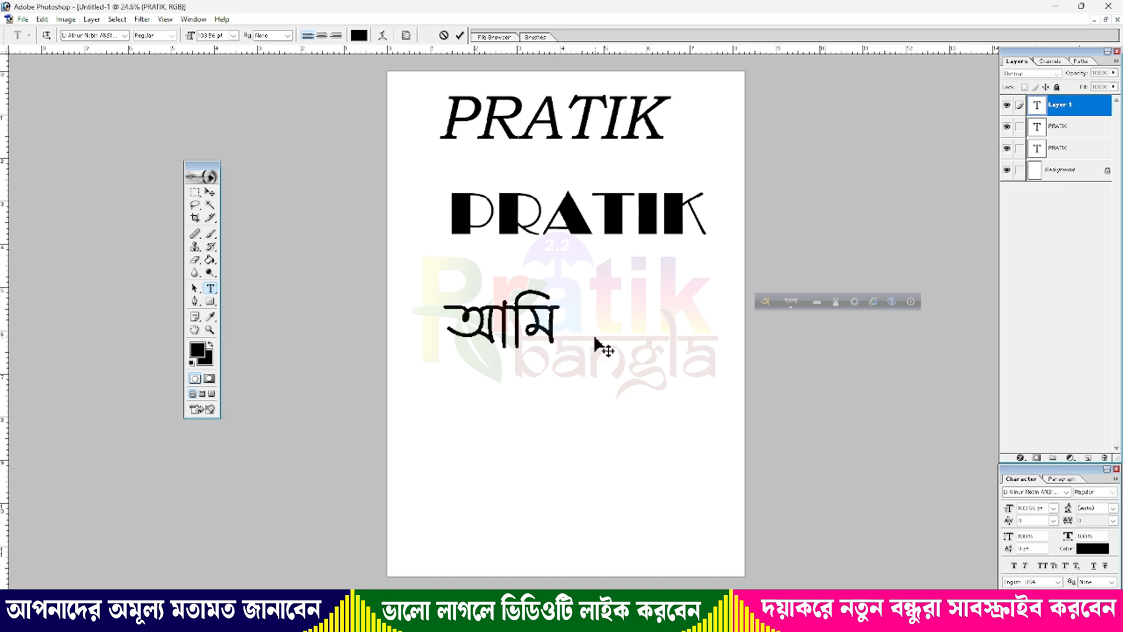
{"action": "type", "text": "toma"}
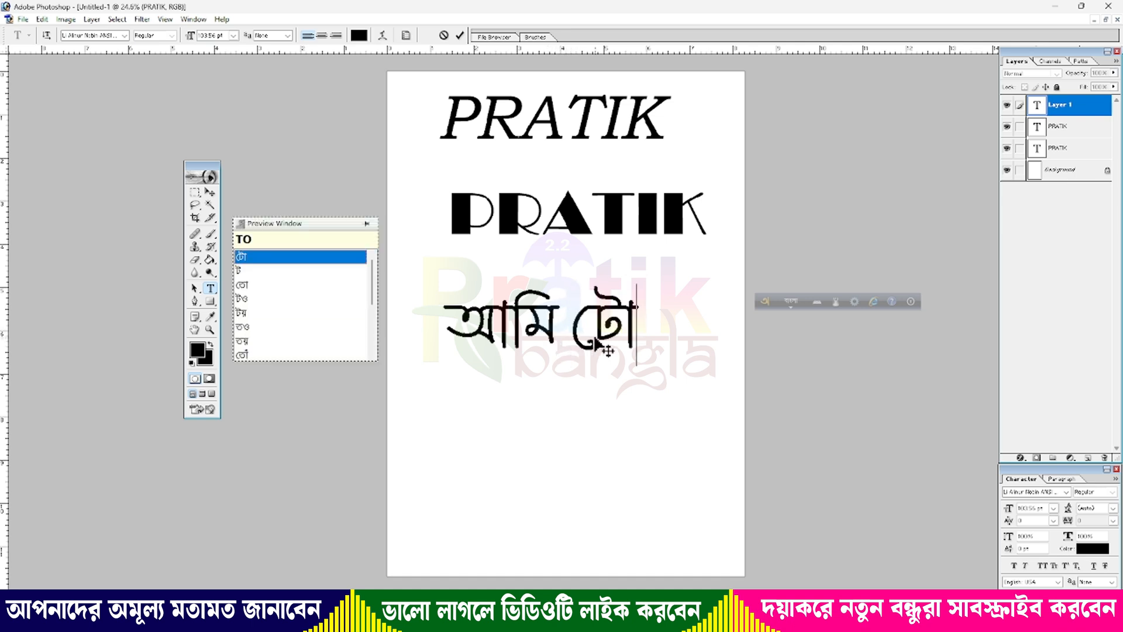
{"action": "type", "text": "der"}
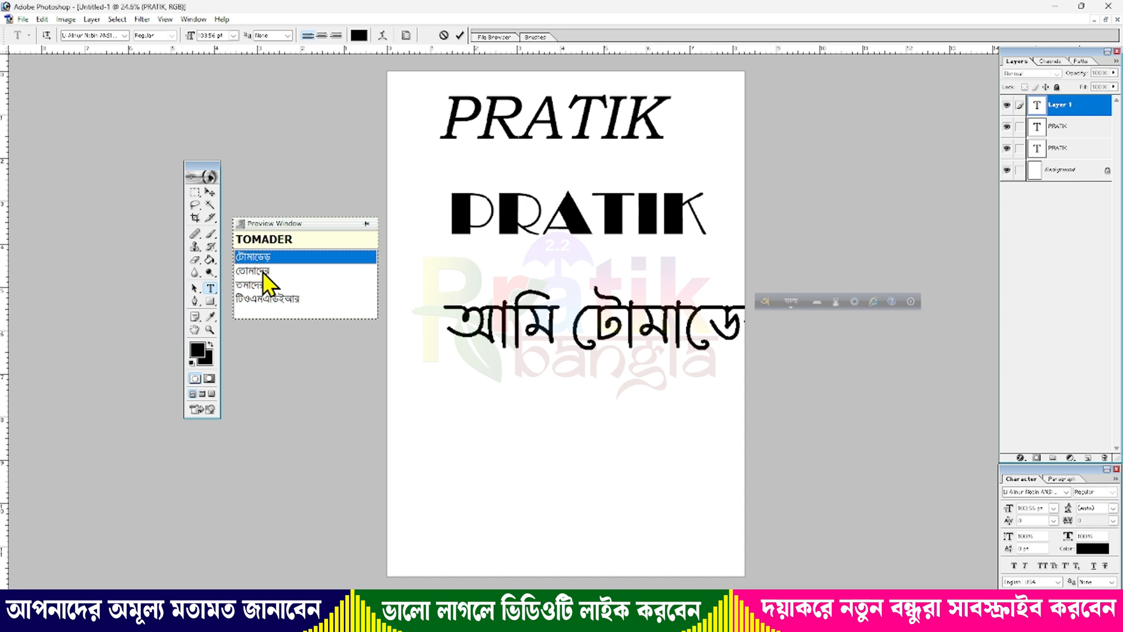
{"action": "left_click", "coordinate": [262, 272]}
Step: Narrow the Bangla text so it fits within the page and place it directly under the Broadway PRATIK text
{"action": "left_click", "coordinate": [211, 195]}
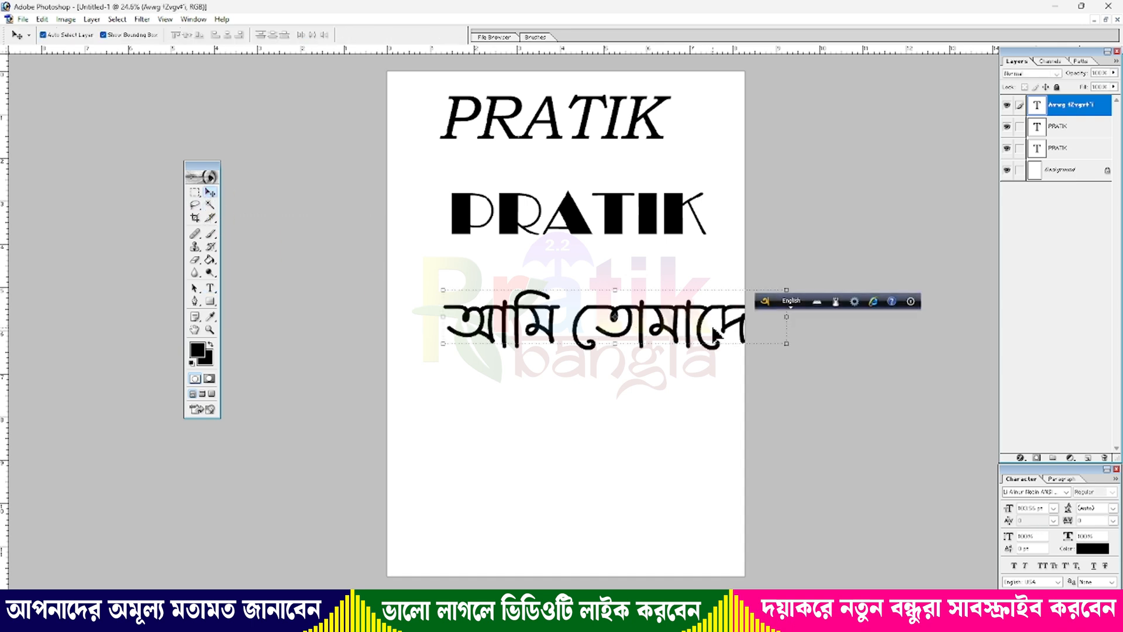
{"action": "left_click_drag", "start_coordinate": [690, 325], "coordinate": [655, 342]}
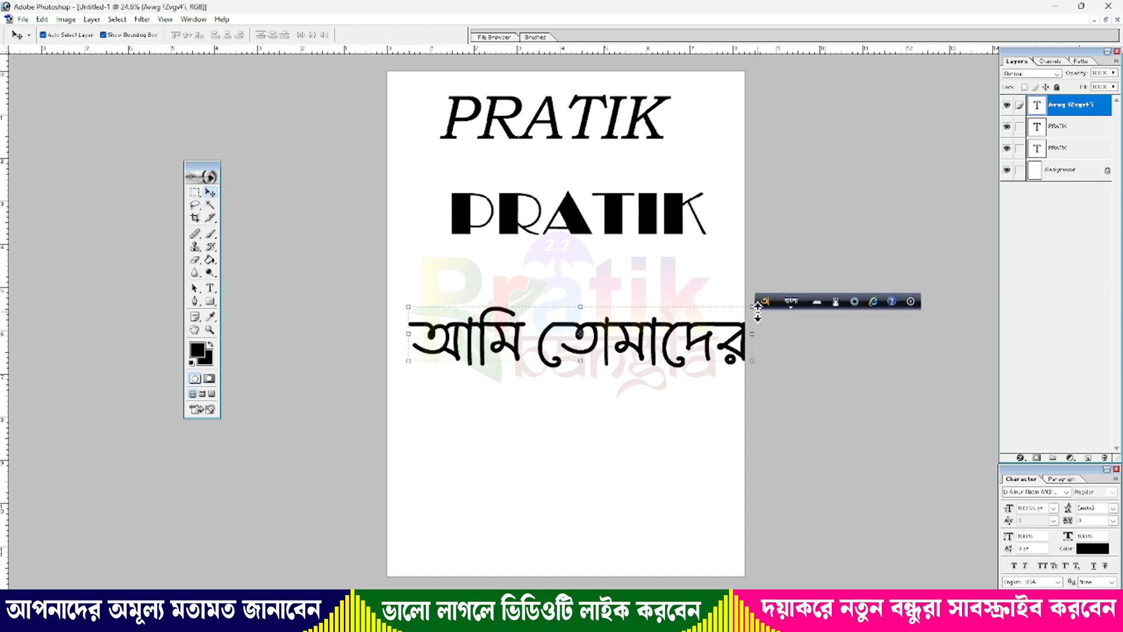
{"action": "left_click_drag", "start_coordinate": [757, 306], "coordinate": [702, 306]}
{"action": "key", "text": "Return"}
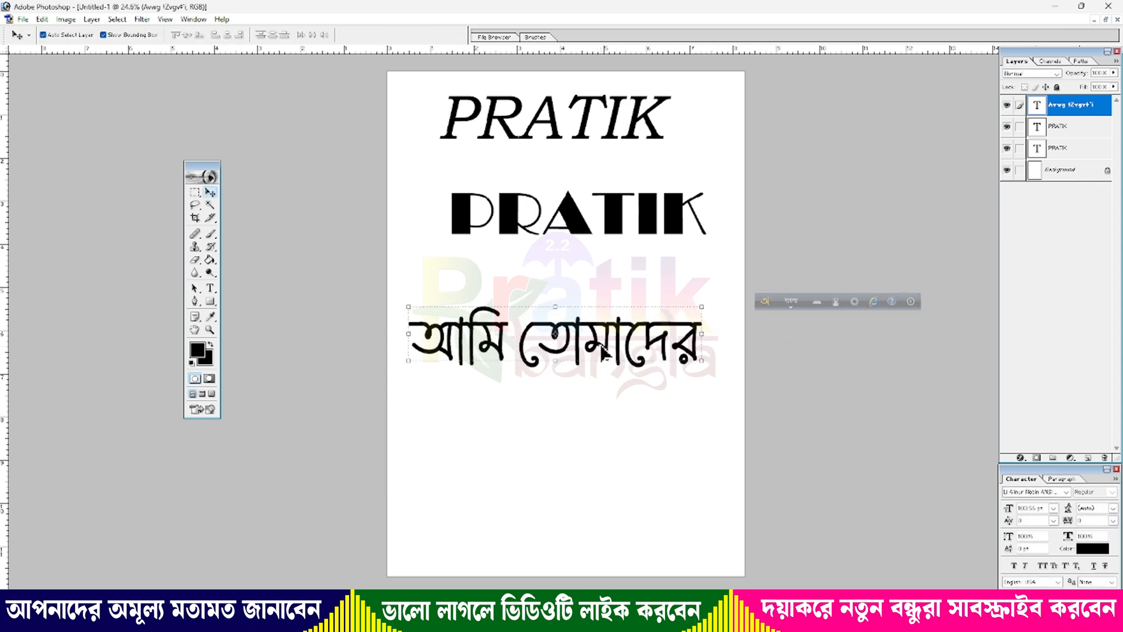
{"action": "left_click_drag", "start_coordinate": [606, 354], "coordinate": [615, 297]}
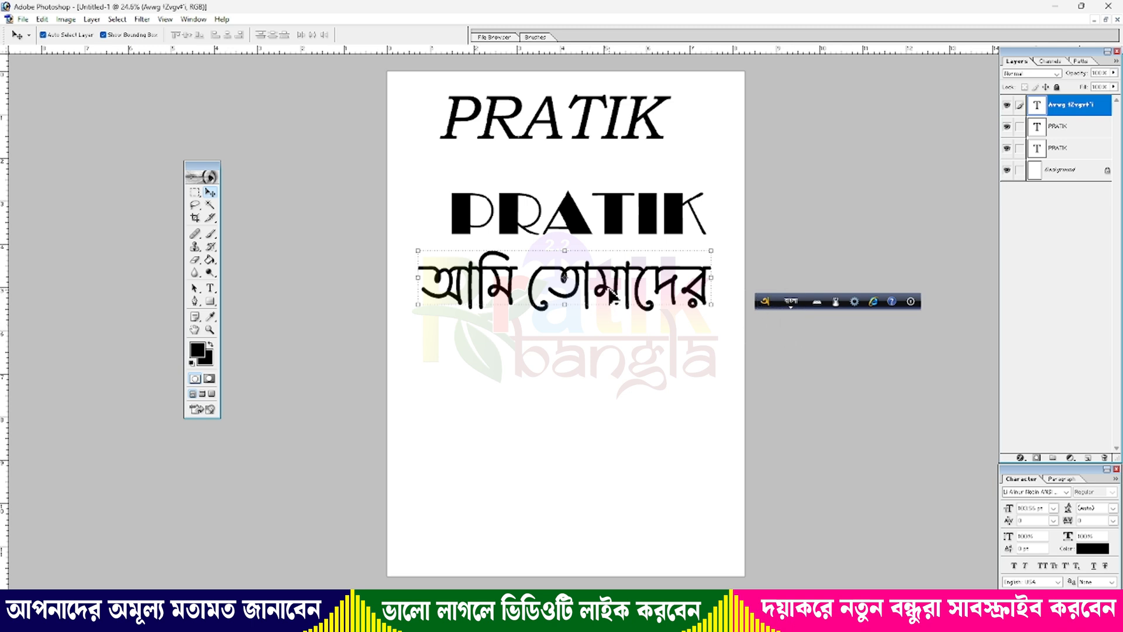
Step: Change the colour of the Bangla text to dark red
{"action": "left_click", "coordinate": [208, 287]}
{"action": "left_click", "coordinate": [358, 35]}
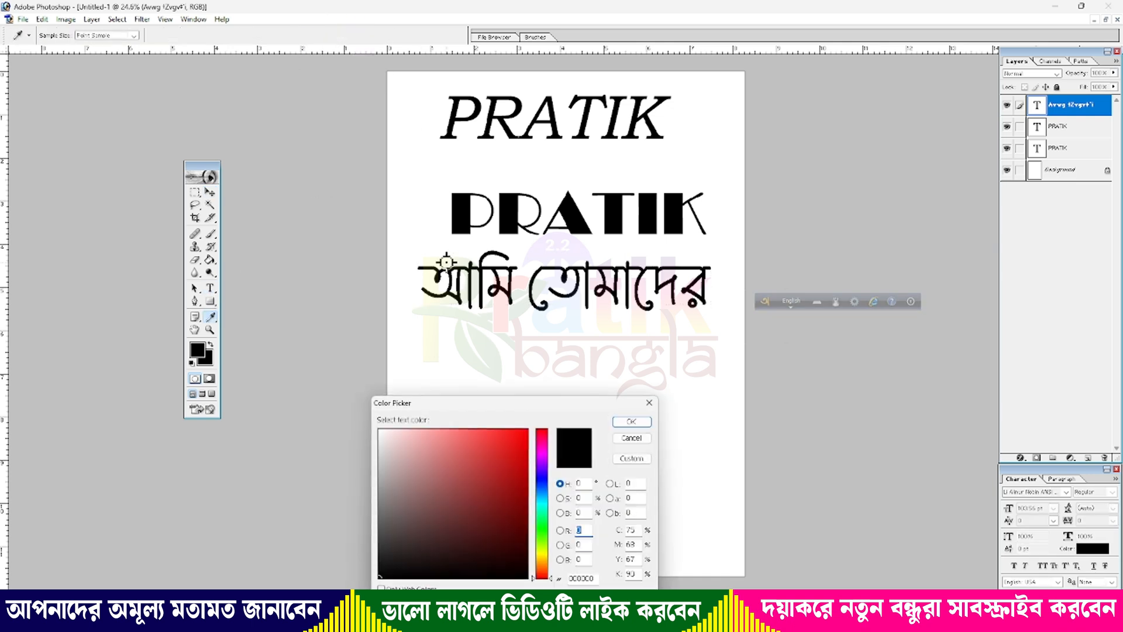
{"action": "left_click", "coordinate": [525, 462]}
{"action": "key", "text": "Return"}
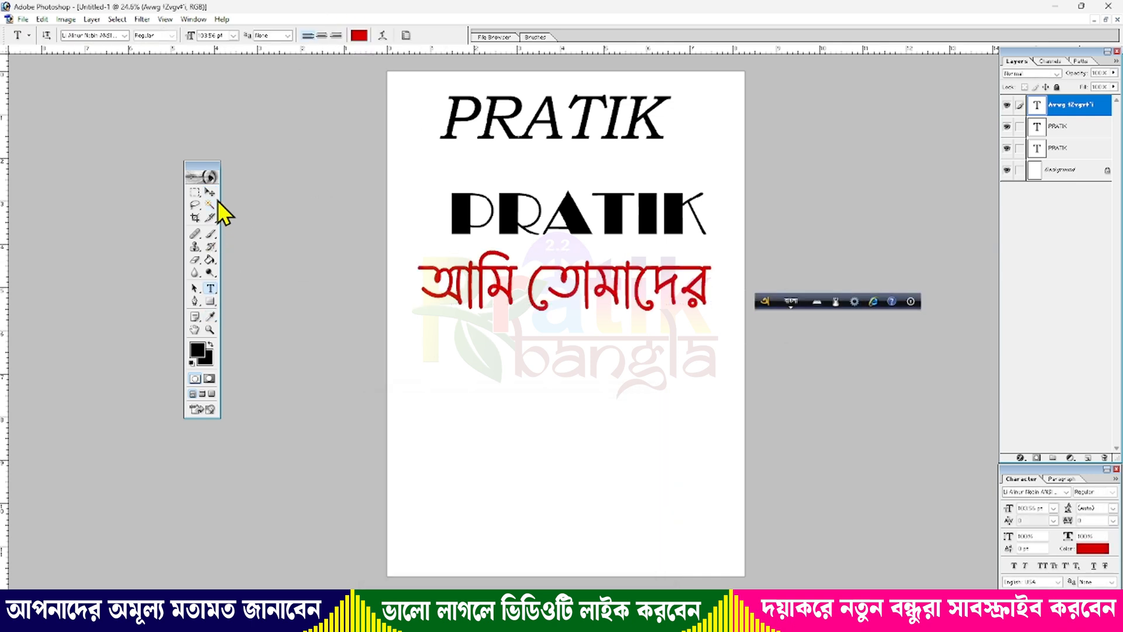
Step: Duplicate the red Bangla text below the original and scale the copy down to about half its size
{"action": "left_click", "coordinate": [209, 192]}
{"action": "left_click_drag", "start_coordinate": [608, 292], "coordinate": [610, 384]}
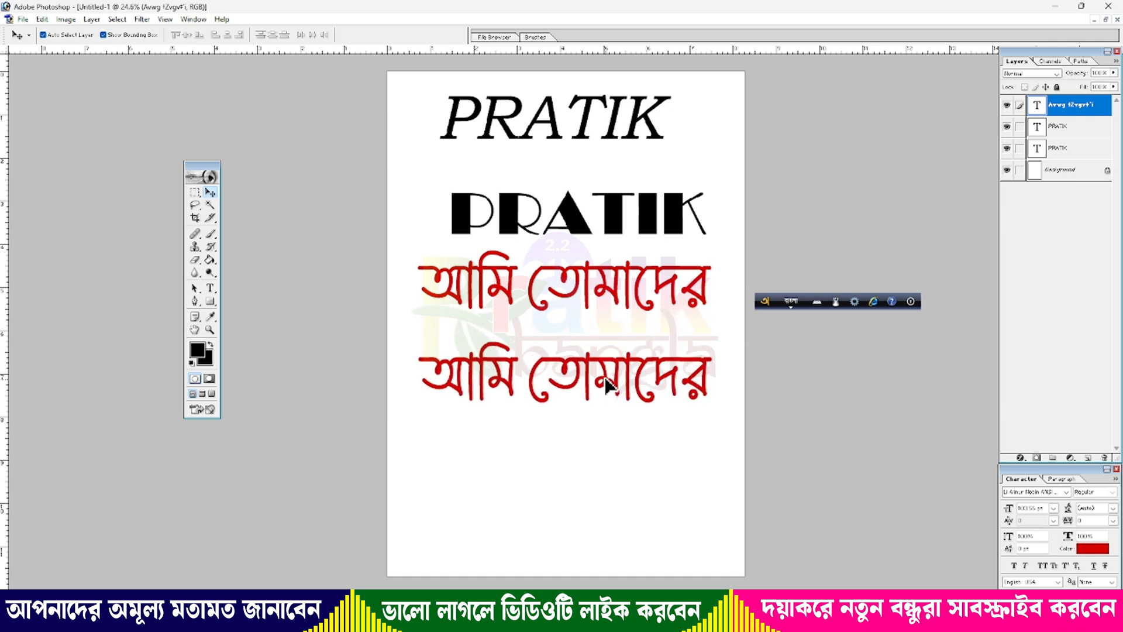
{"action": "key", "text": "ctrl+t"}
{"action": "left_click_drag", "start_coordinate": [713, 402], "coordinate": [590, 370]}
{"action": "key", "text": "Return"}
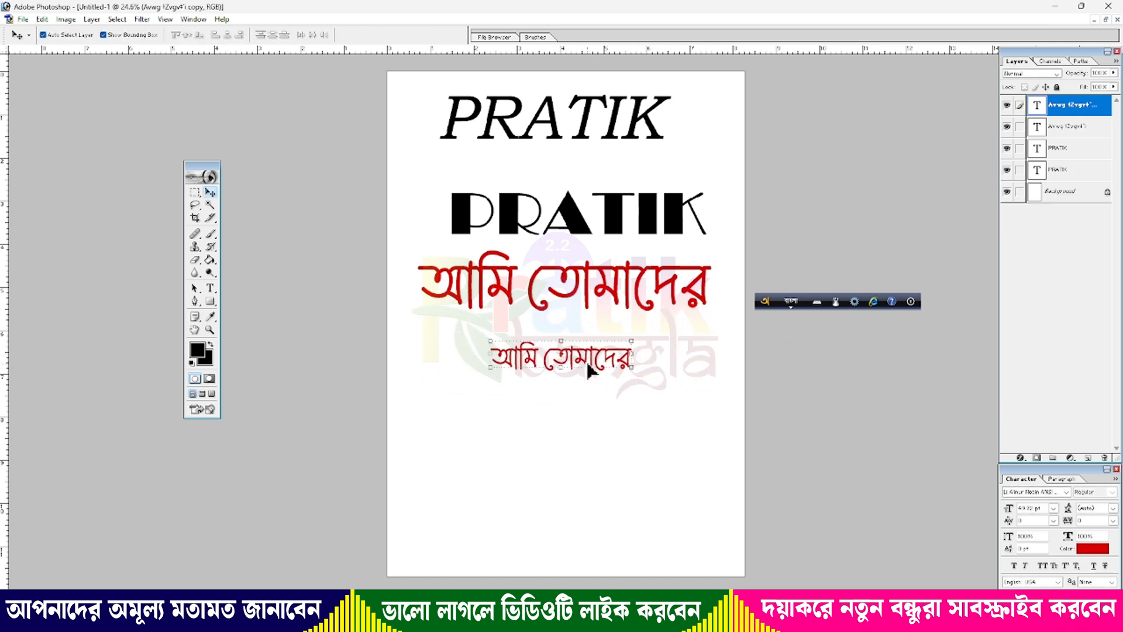
Step: Select a rectangle just inside the page edges and apply a black, centred stroke to it on the Background layer
{"action": "left_click", "coordinate": [195, 192]}
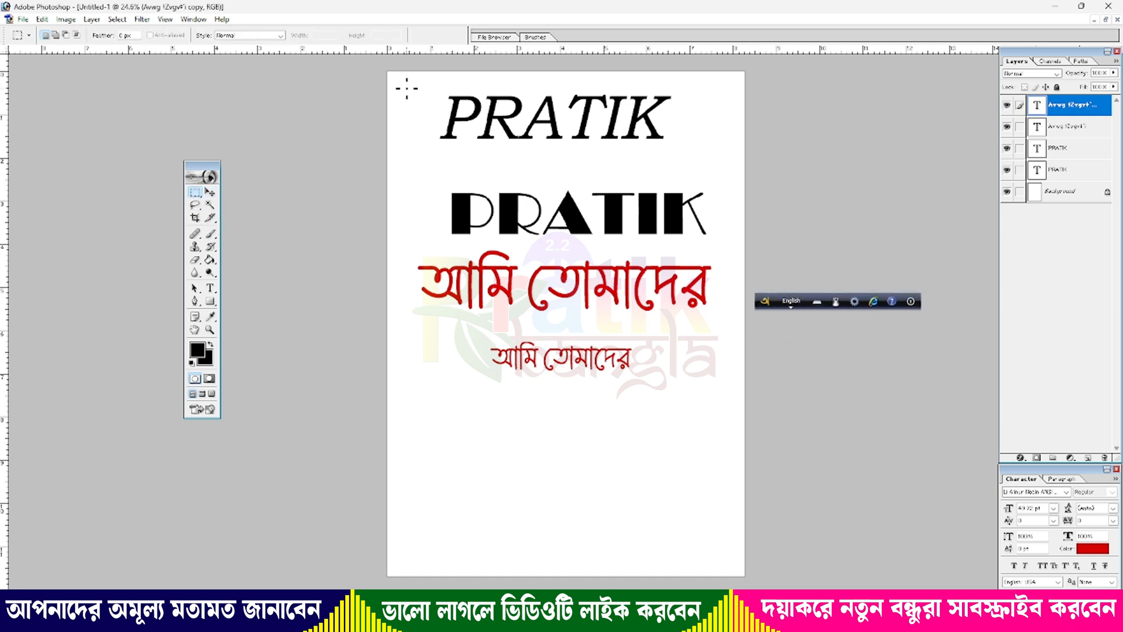
{"action": "left_click_drag", "start_coordinate": [733, 504], "coordinate": [728, 563]}
{"action": "left_click", "coordinate": [45, 21]}
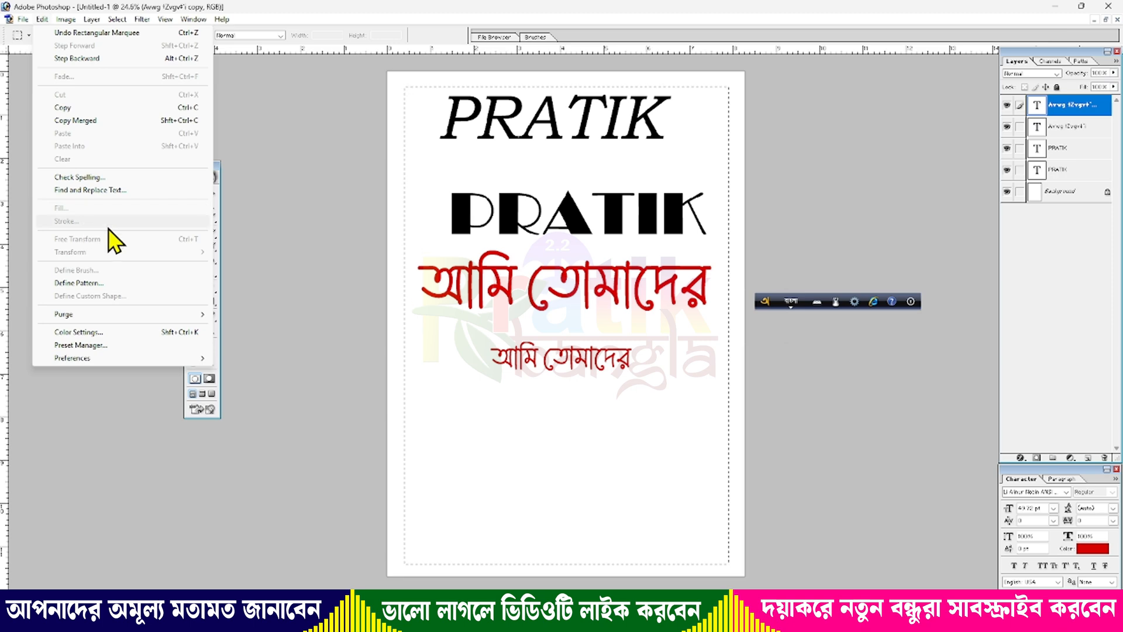
{"action": "left_click", "coordinate": [738, 208]}
{"action": "left_click", "coordinate": [1066, 192]}
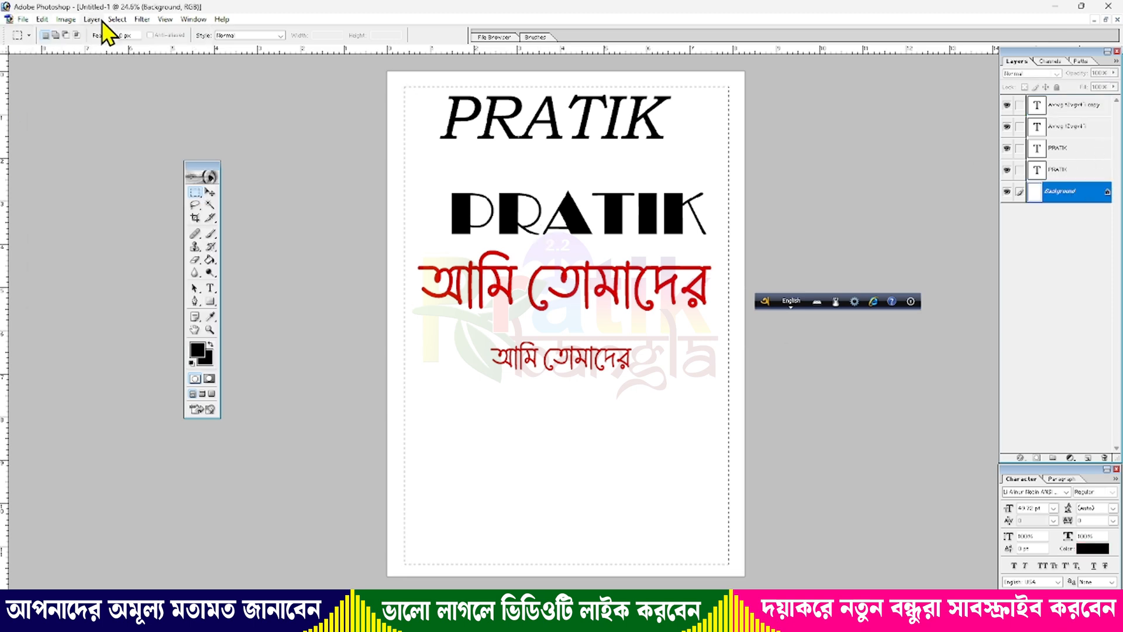
{"action": "left_click", "coordinate": [42, 19]}
{"action": "left_click", "coordinate": [82, 222]}
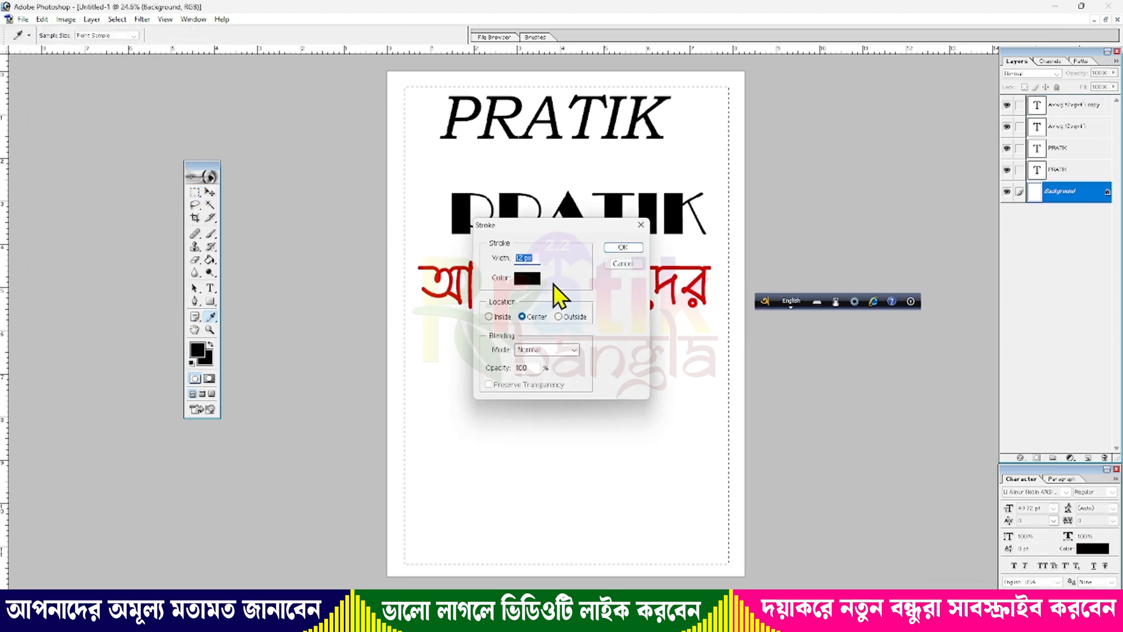
{"action": "key", "text": "Return"}
{"action": "key", "text": "m"}
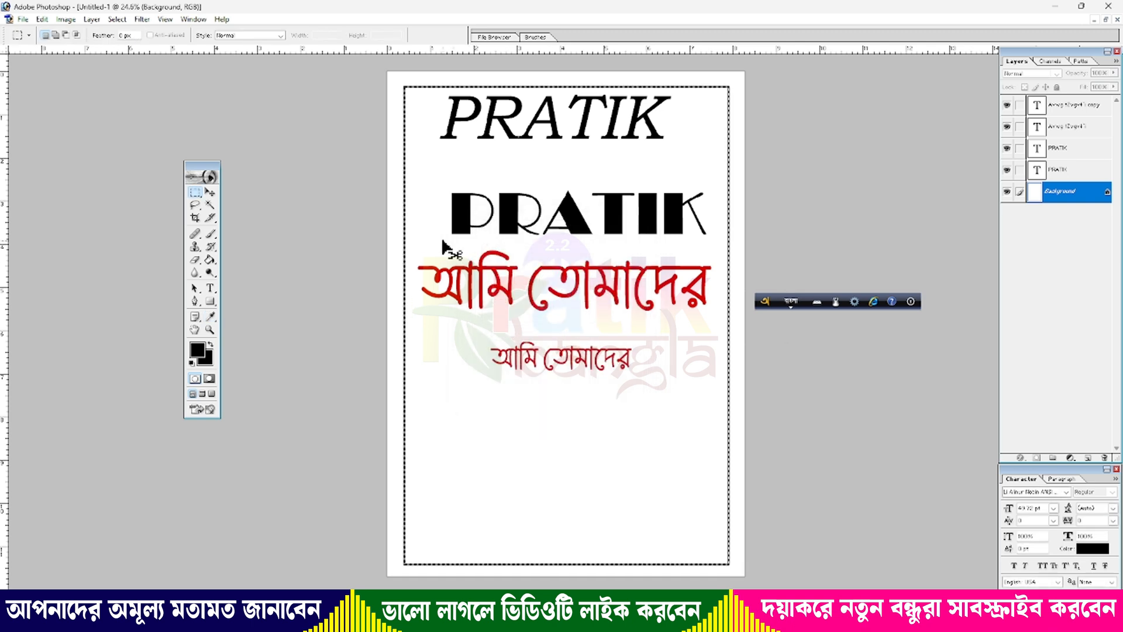
{"action": "left_click", "coordinate": [206, 197]}
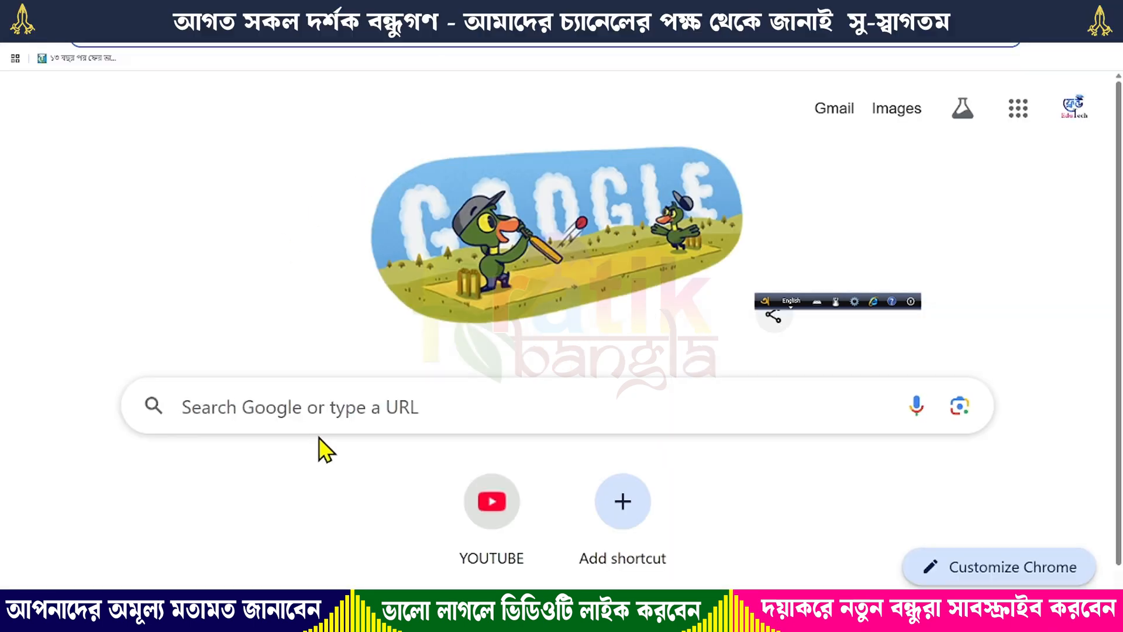
Step: Switch to the browser, search Google Images for "PAGE BORDER PNG" and look through the border designs
{"action": "left_click", "coordinate": [318, 415]}
{"action": "type", "text": "PAGE"}
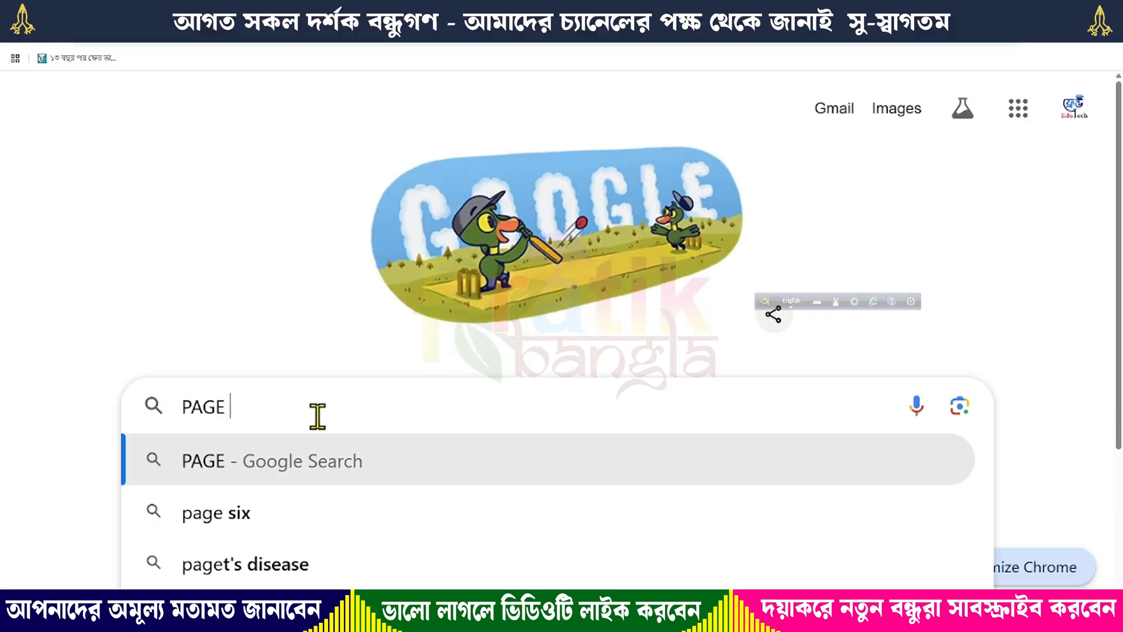
{"action": "type", "text": " BORD"}
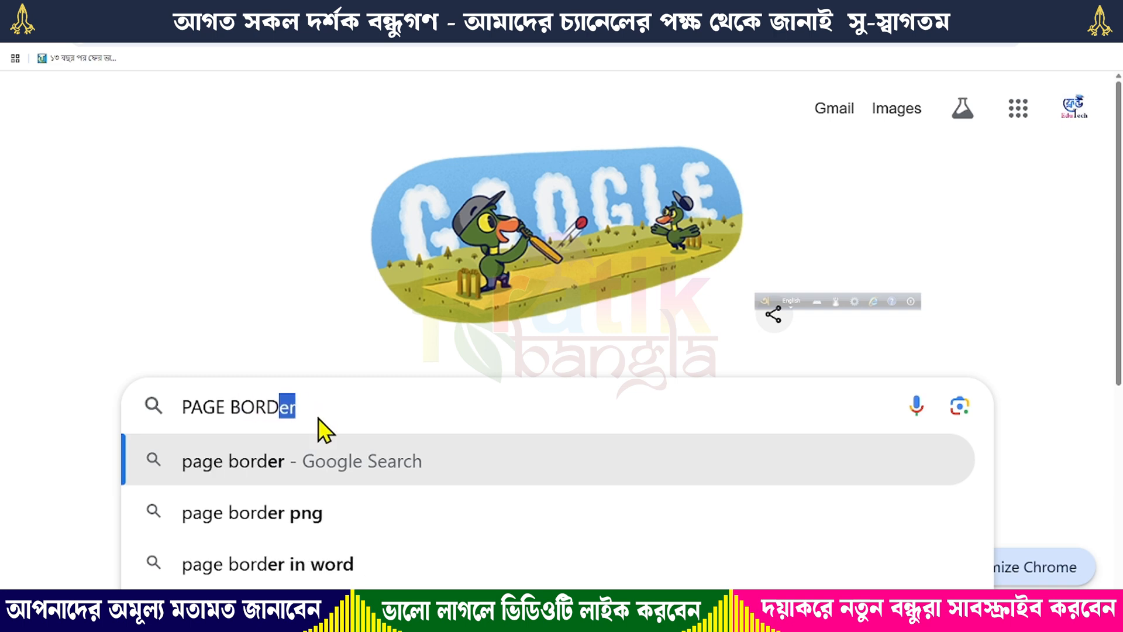
{"action": "type", "text": "ER PNG"}
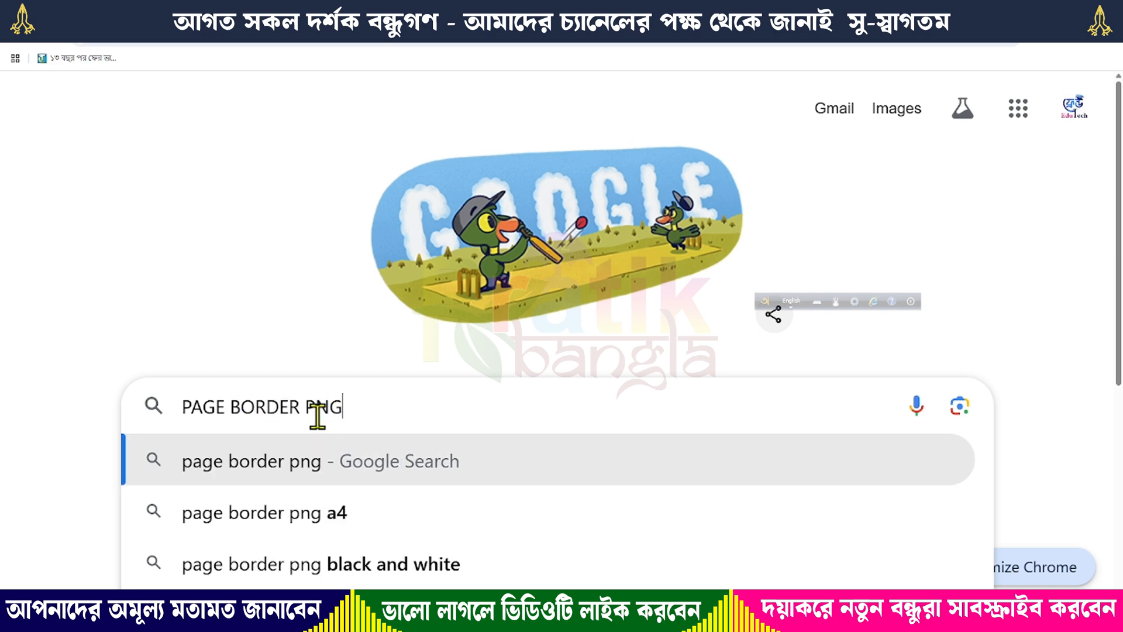
{"action": "key", "text": "Return"}
{"action": "scroll", "coordinate": [321, 427], "scroll_direction": "down", "scroll_amount": 2}
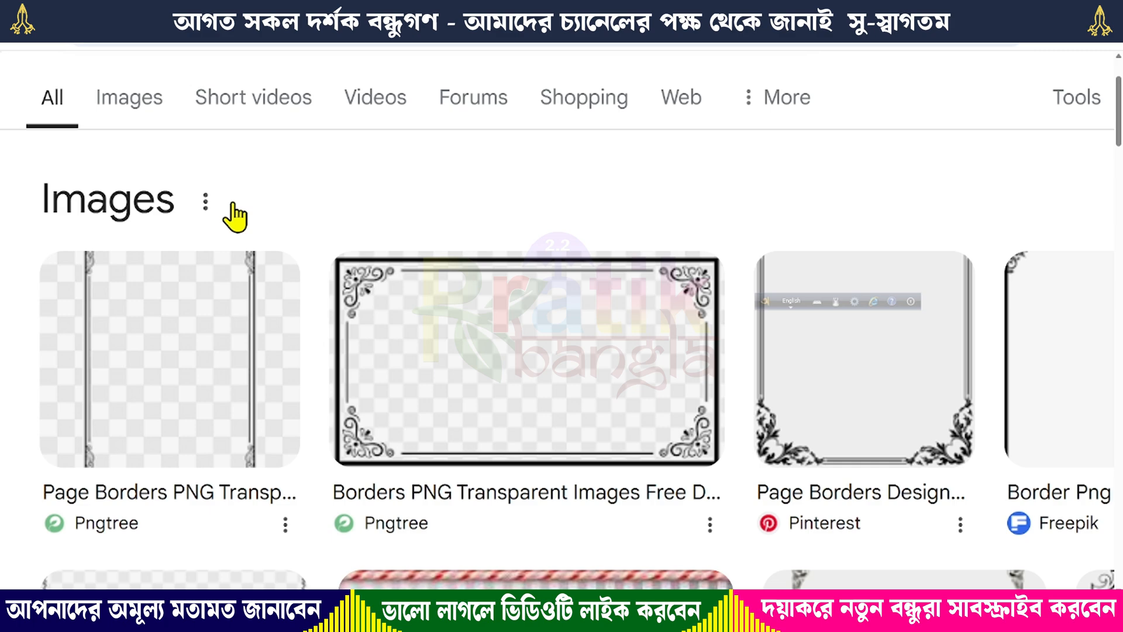
{"action": "left_click", "coordinate": [138, 100]}
{"action": "scroll", "coordinate": [655, 324], "scroll_direction": "down", "scroll_amount": 5}
{"action": "scroll", "coordinate": [652, 331], "scroll_direction": "down", "scroll_amount": 3}
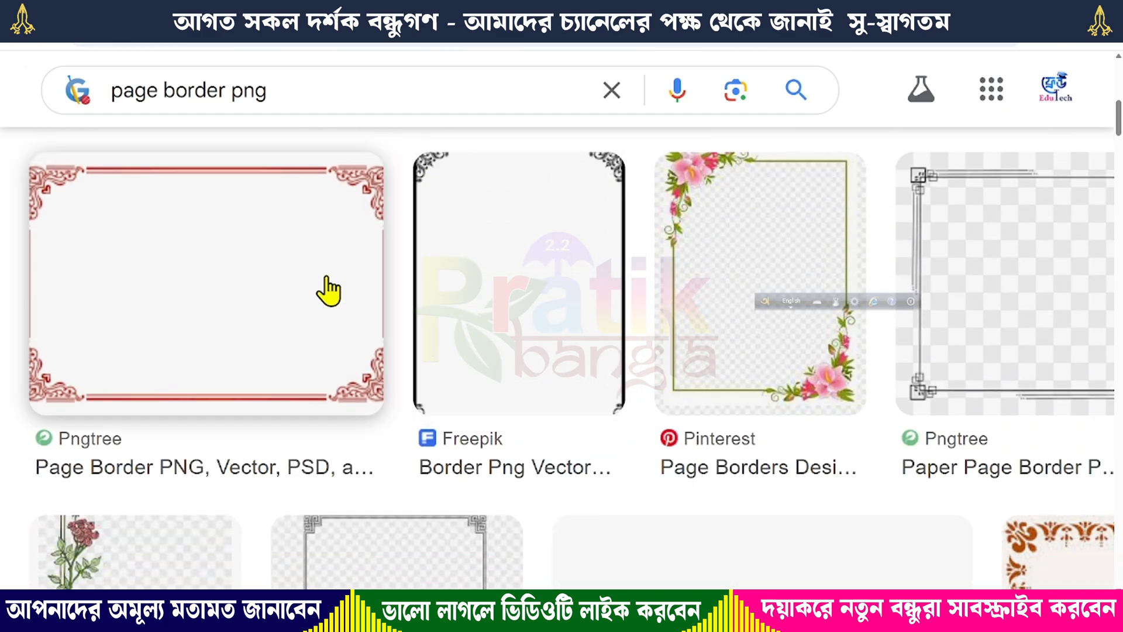
{"action": "scroll", "coordinate": [497, 308], "scroll_direction": "down", "scroll_amount": 2}
{"action": "scroll", "coordinate": [585, 293], "scroll_direction": "down", "scroll_amount": 1}
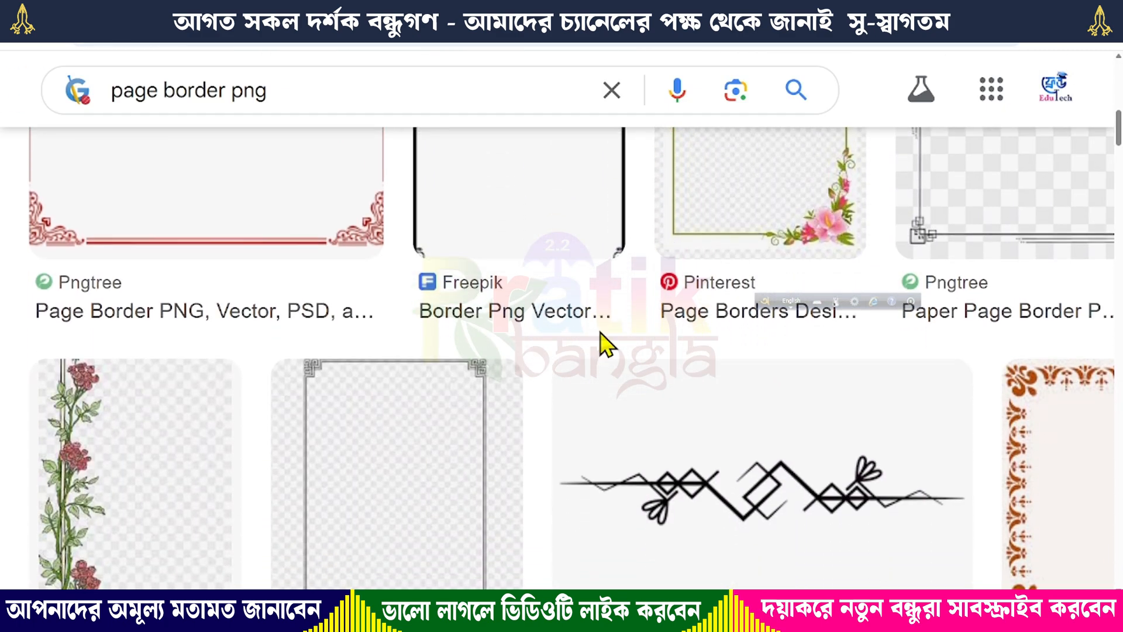
Step: Choose the black Freepik border with ornate corners from the image results and save it as the PNG file "images"
{"action": "scroll", "coordinate": [735, 339], "scroll_direction": "up", "scroll_amount": 2}
{"action": "left_click", "coordinate": [745, 329]}
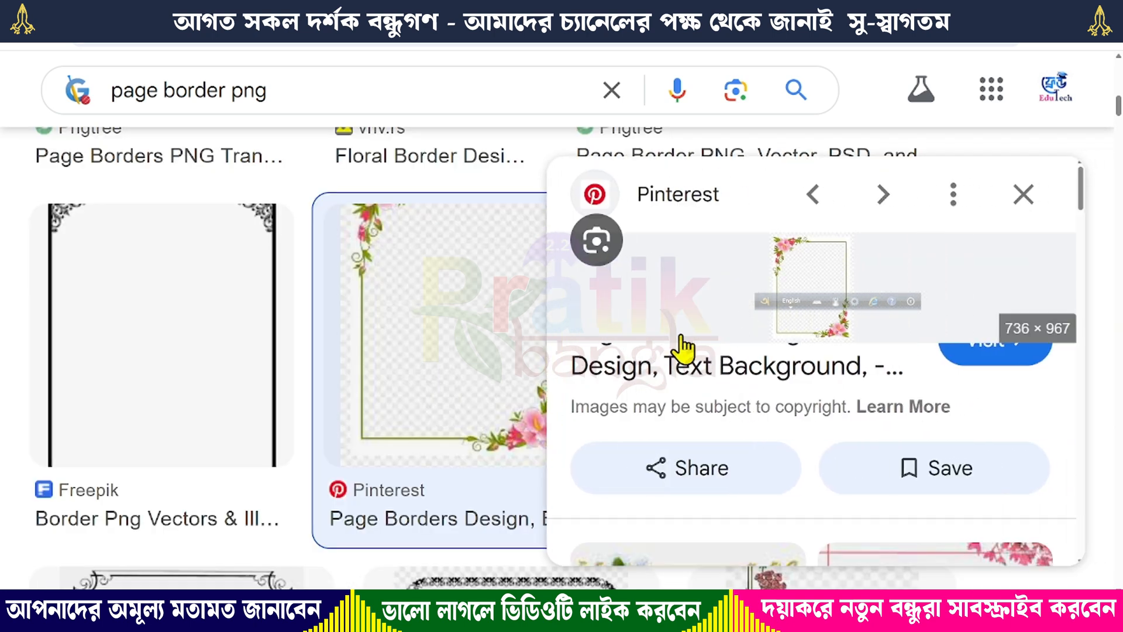
{"action": "scroll", "coordinate": [327, 363], "scroll_direction": "down", "scroll_amount": 4}
{"action": "left_click", "coordinate": [165, 225]}
{"action": "scroll", "coordinate": [167, 225], "scroll_direction": "up", "scroll_amount": 4}
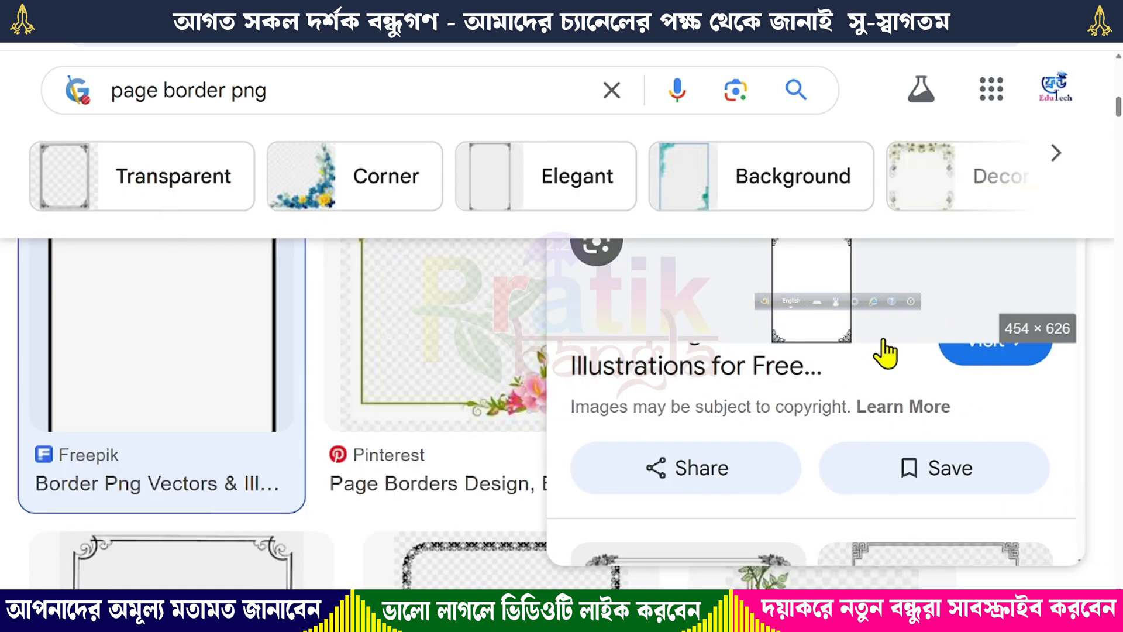
{"action": "right_click", "coordinate": [809, 333]}
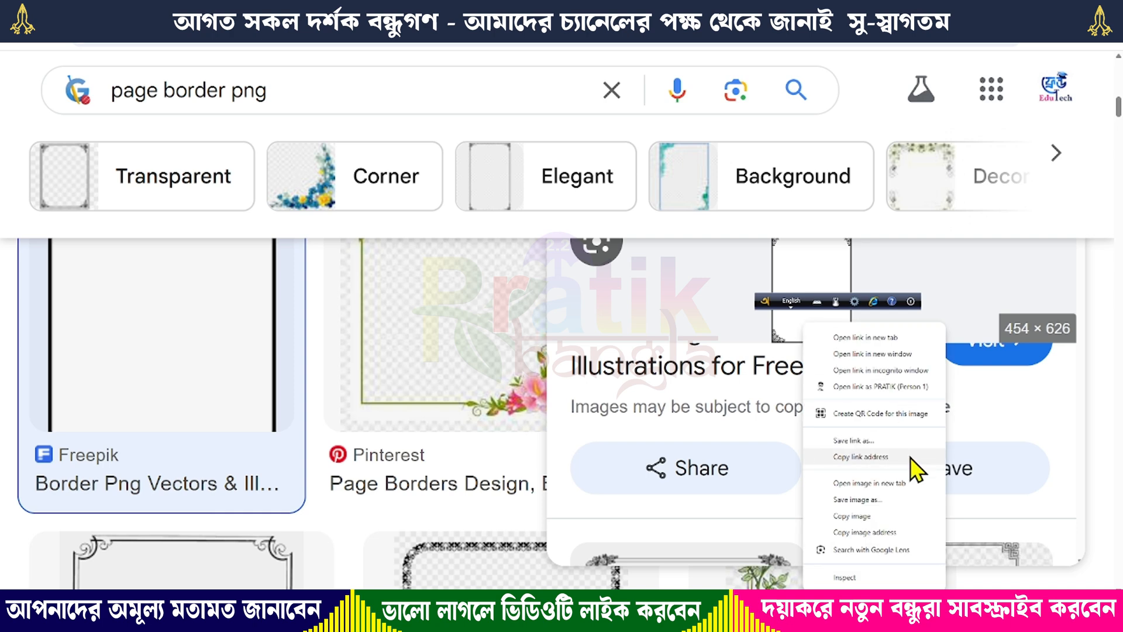
{"action": "left_click", "coordinate": [880, 502]}
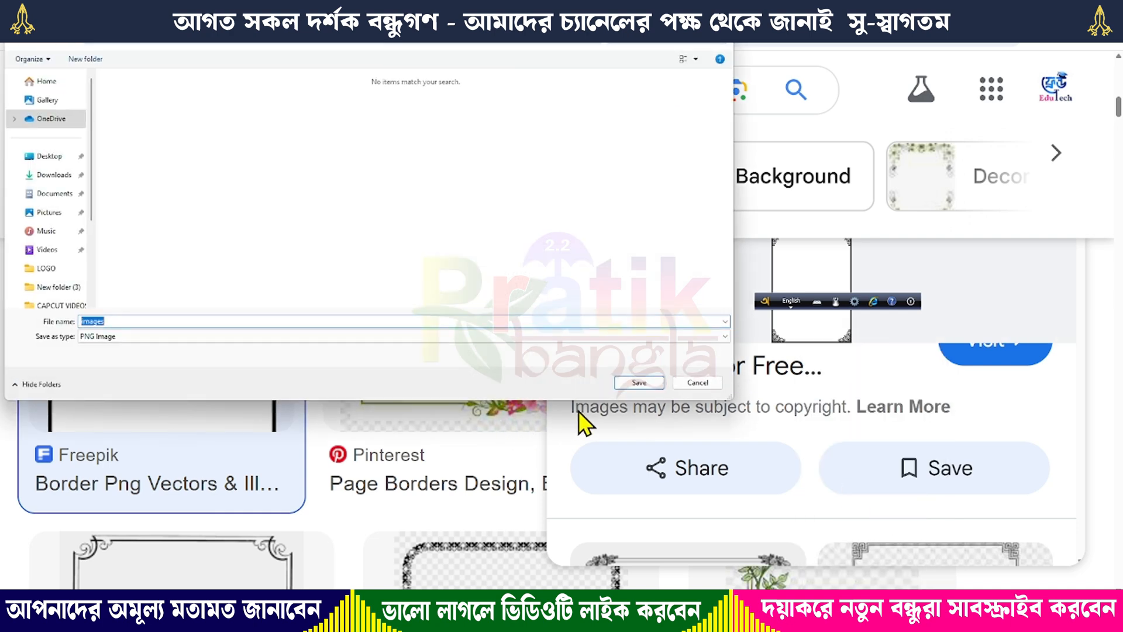
{"action": "left_click", "coordinate": [641, 383]}
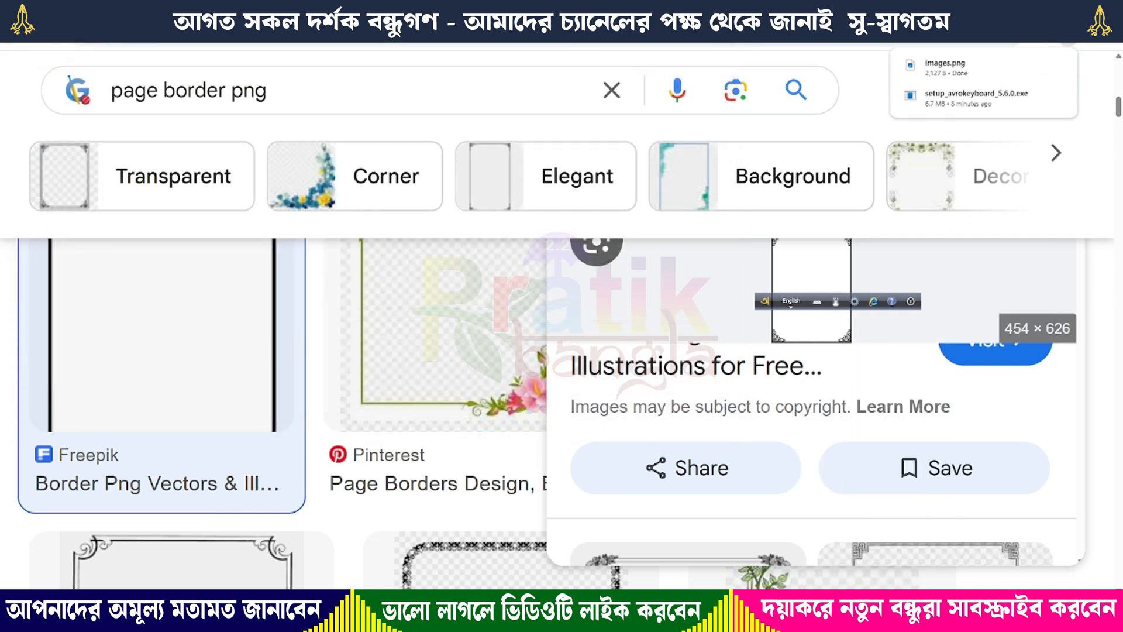
Step: Switch to Photoshop and try to use the border by opening images.png from the Downloads folder
{"action": "left_click", "coordinate": [1055, 6]}
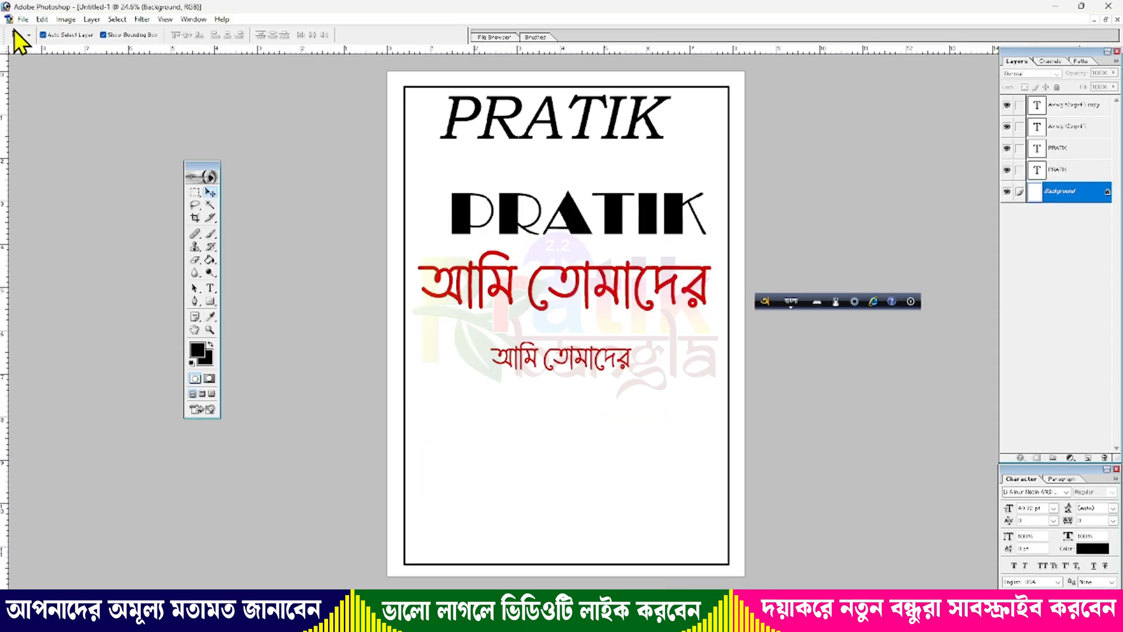
{"action": "left_click", "coordinate": [21, 20]}
{"action": "left_click", "coordinate": [42, 48]}
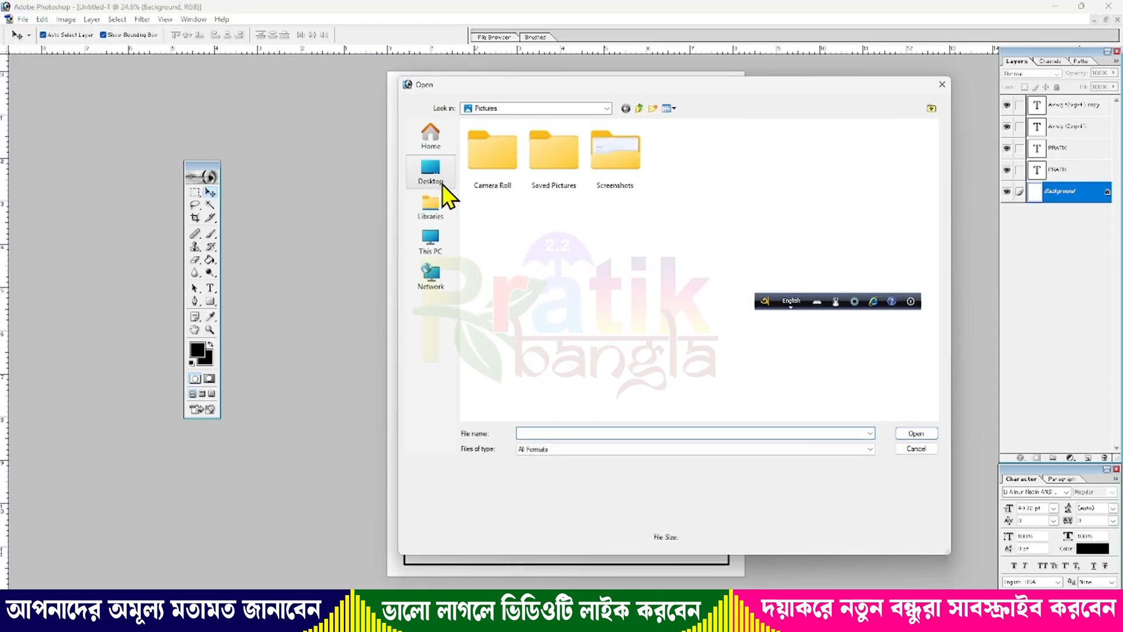
{"action": "left_click", "coordinate": [436, 239]}
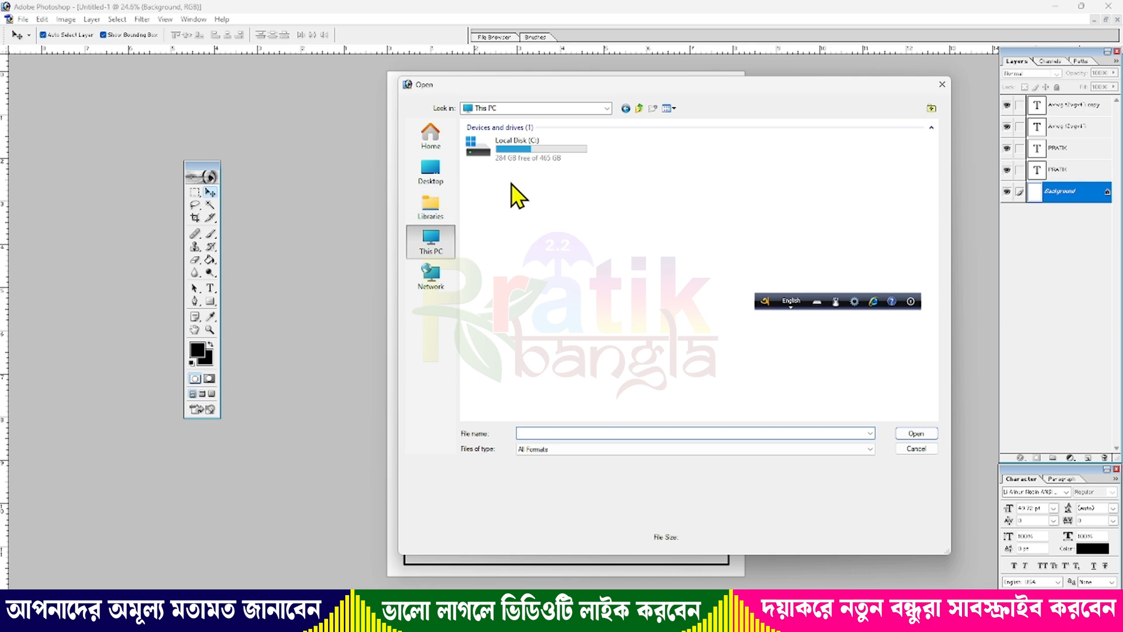
{"action": "left_click", "coordinate": [438, 175]}
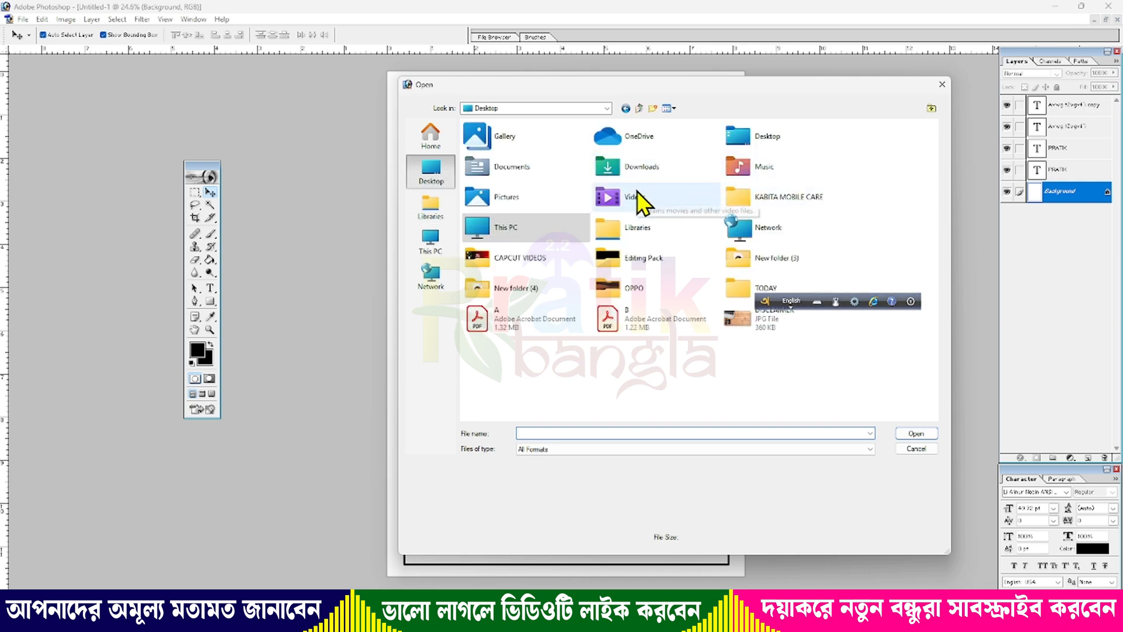
{"action": "double_click", "coordinate": [637, 190]}
{"action": "double_click", "coordinate": [492, 172]}
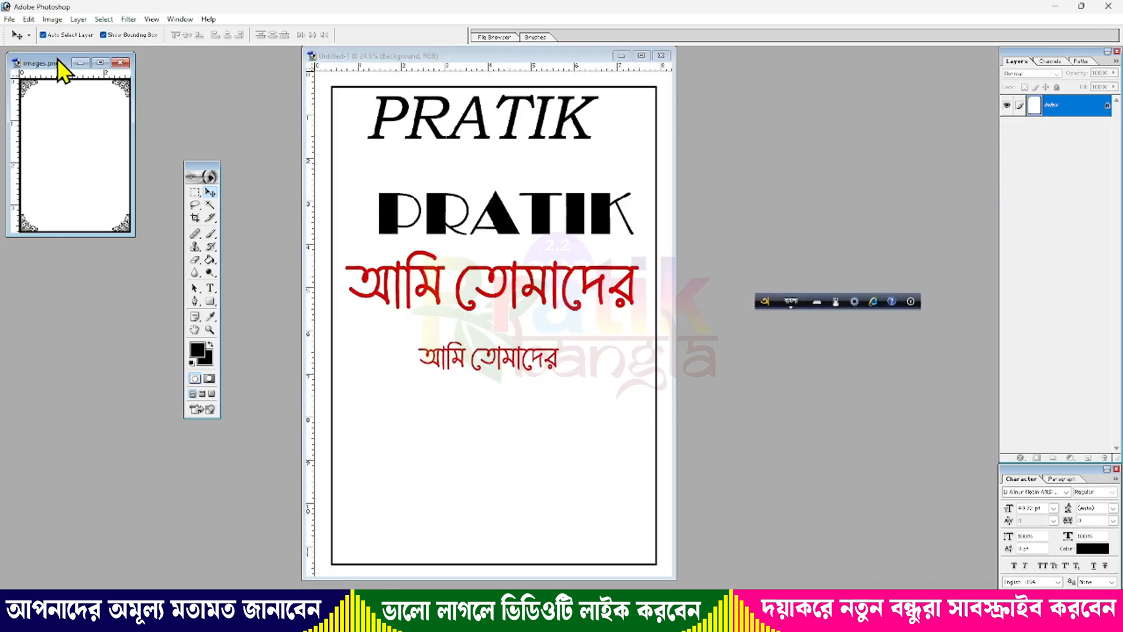
{"action": "left_click_drag", "start_coordinate": [73, 96], "coordinate": [77, 134]}
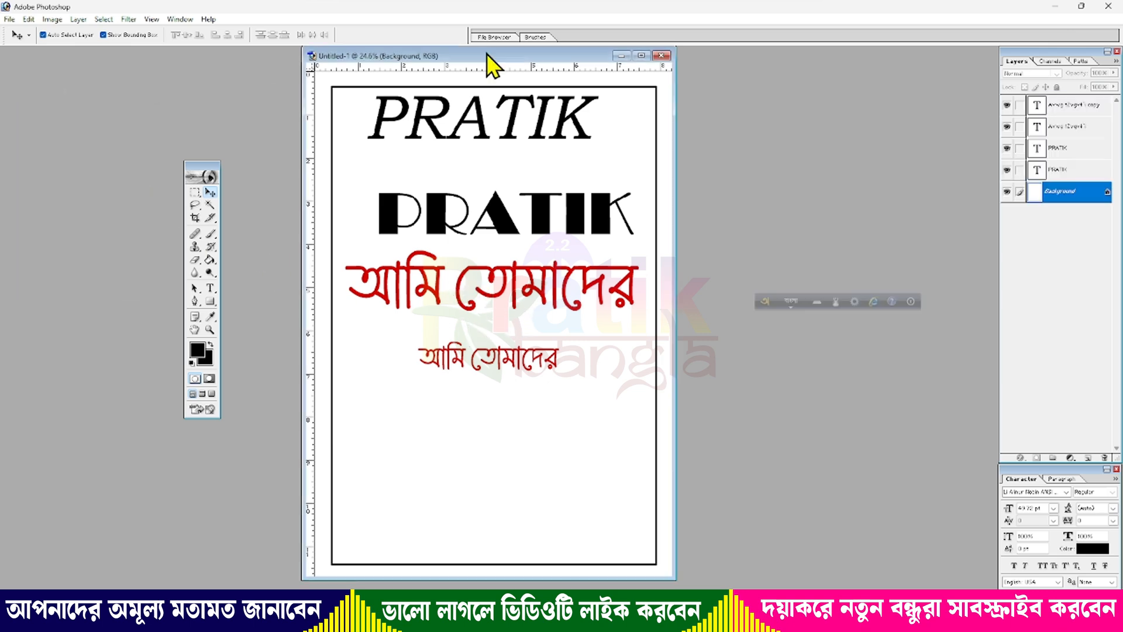
{"action": "left_click_drag", "start_coordinate": [486, 54], "coordinate": [517, 58]}
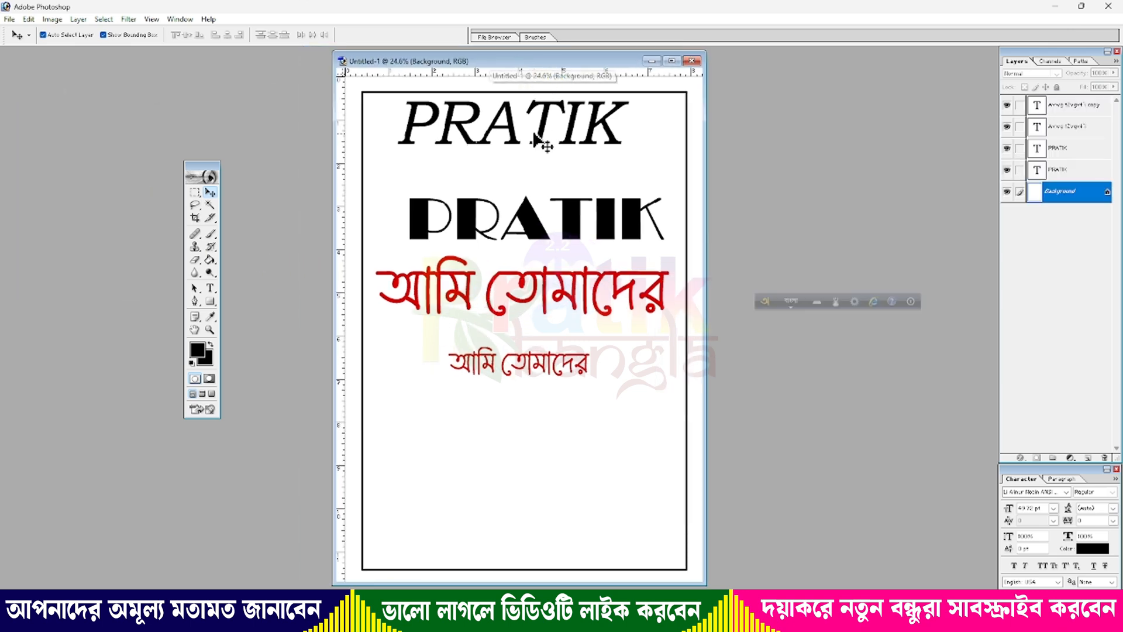
{"action": "left_click", "coordinate": [672, 60]}
Step: Leave Photoshop and the browser, find the "images" border picture in the Downloads folder and open it with Paint
{"action": "left_click", "coordinate": [1054, 6]}
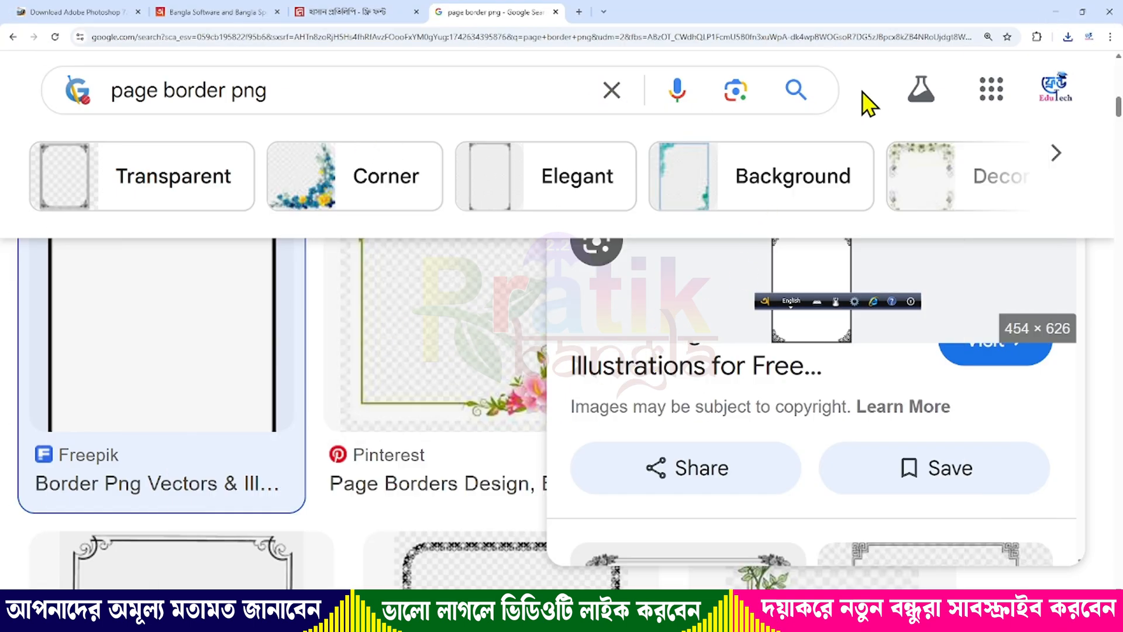
{"action": "left_click", "coordinate": [1054, 10]}
{"action": "double_click", "coordinate": [24, 124]}
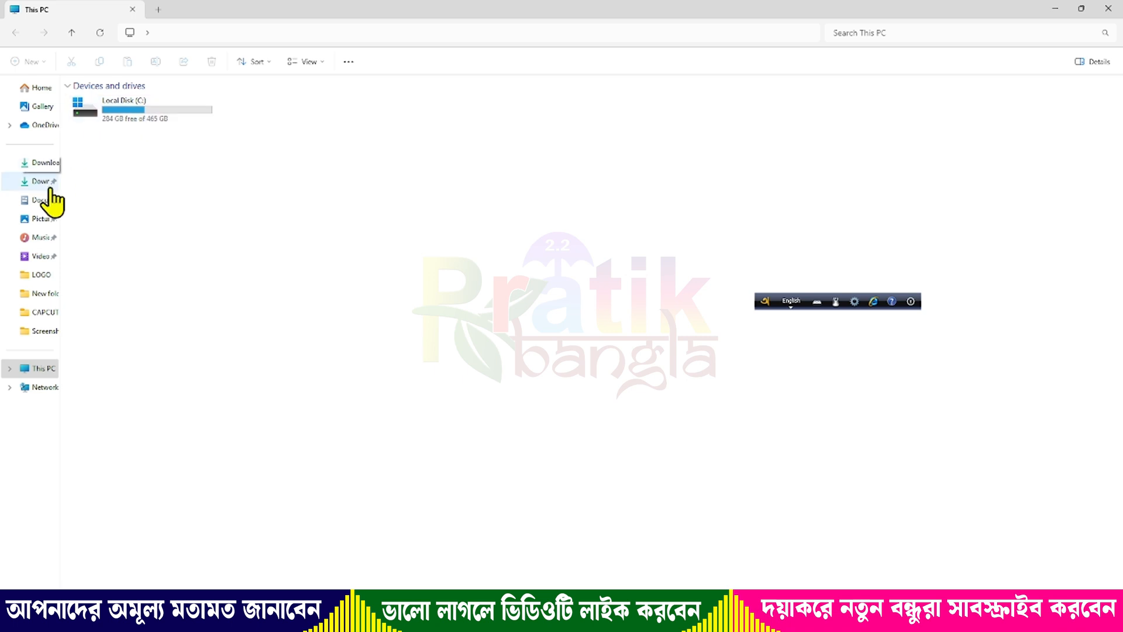
{"action": "left_click", "coordinate": [37, 179]}
{"action": "left_click", "coordinate": [140, 204]}
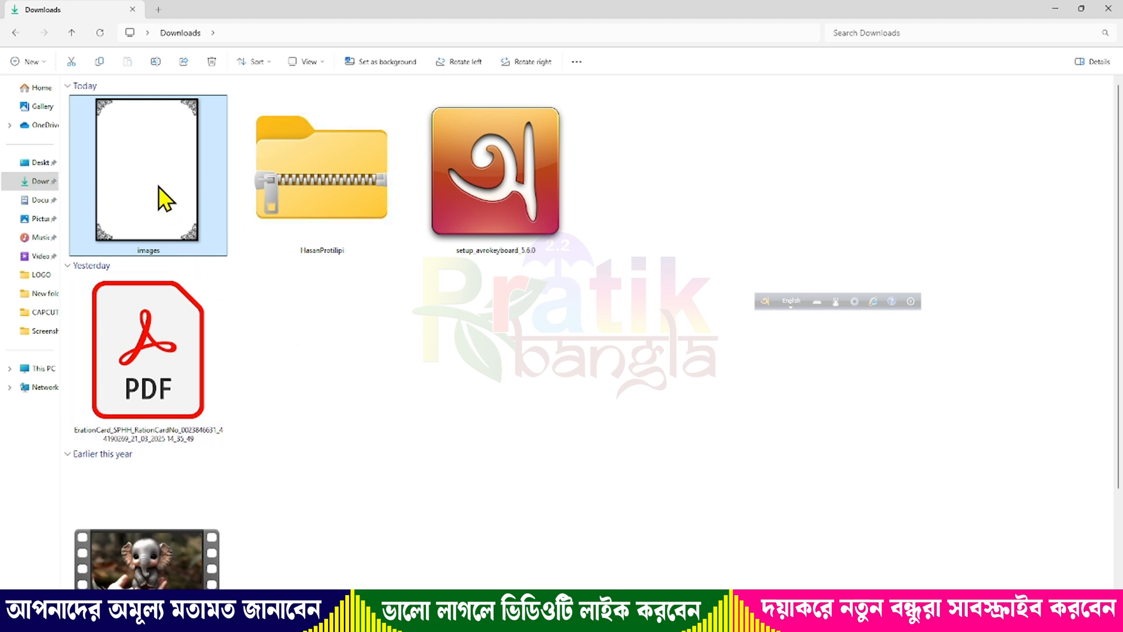
{"action": "right_click", "coordinate": [156, 180]}
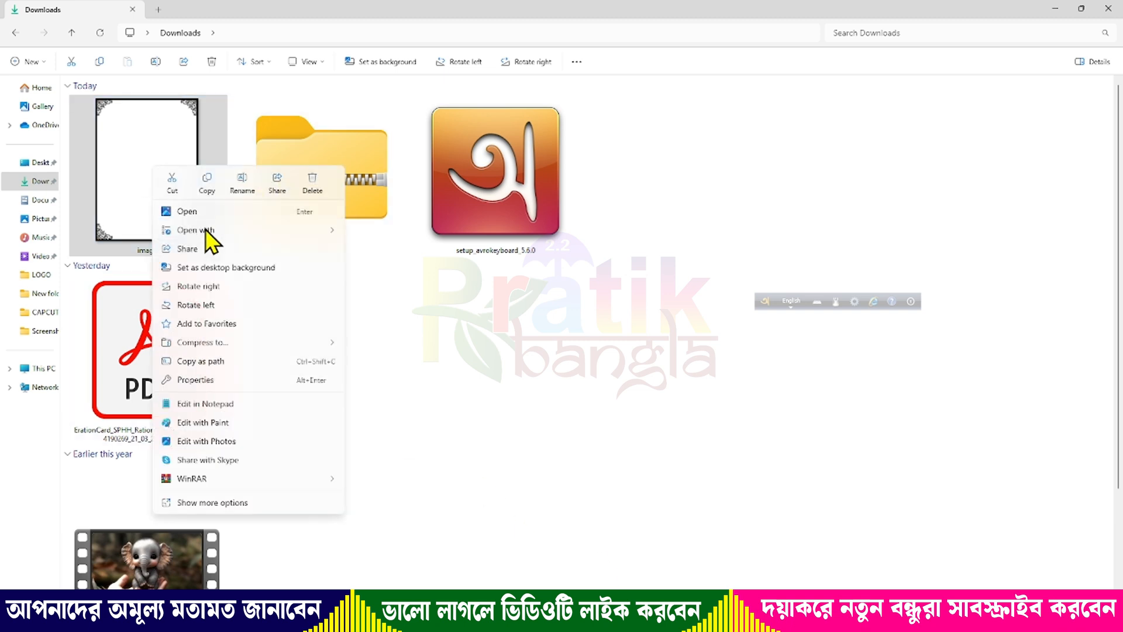
{"action": "mouse_move", "coordinate": [210, 234]}
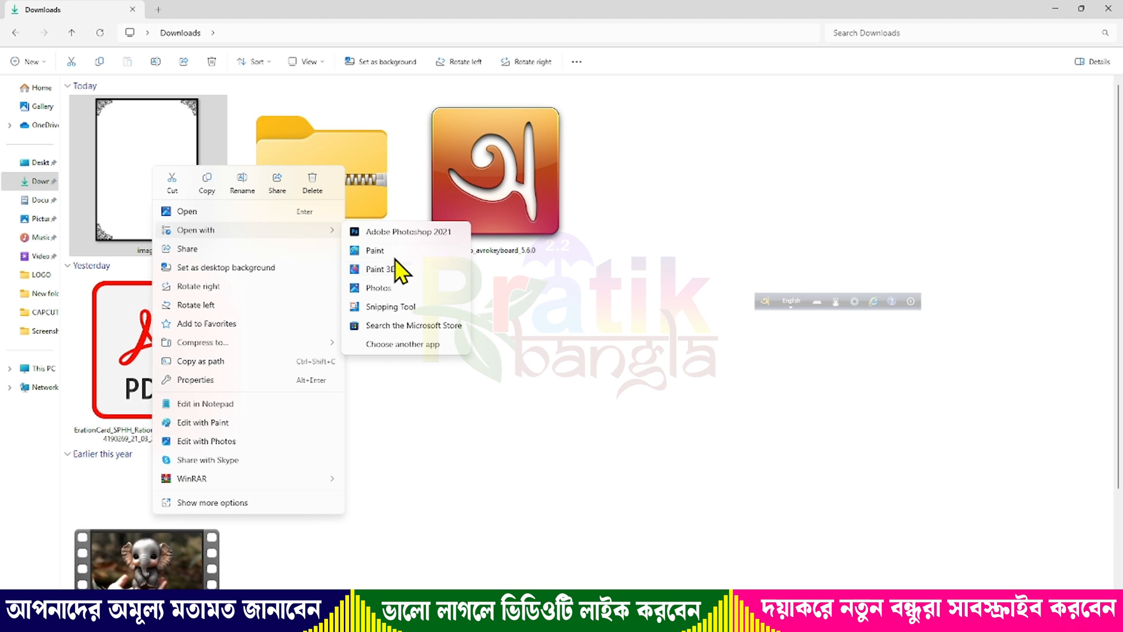
{"action": "left_click", "coordinate": [391, 252]}
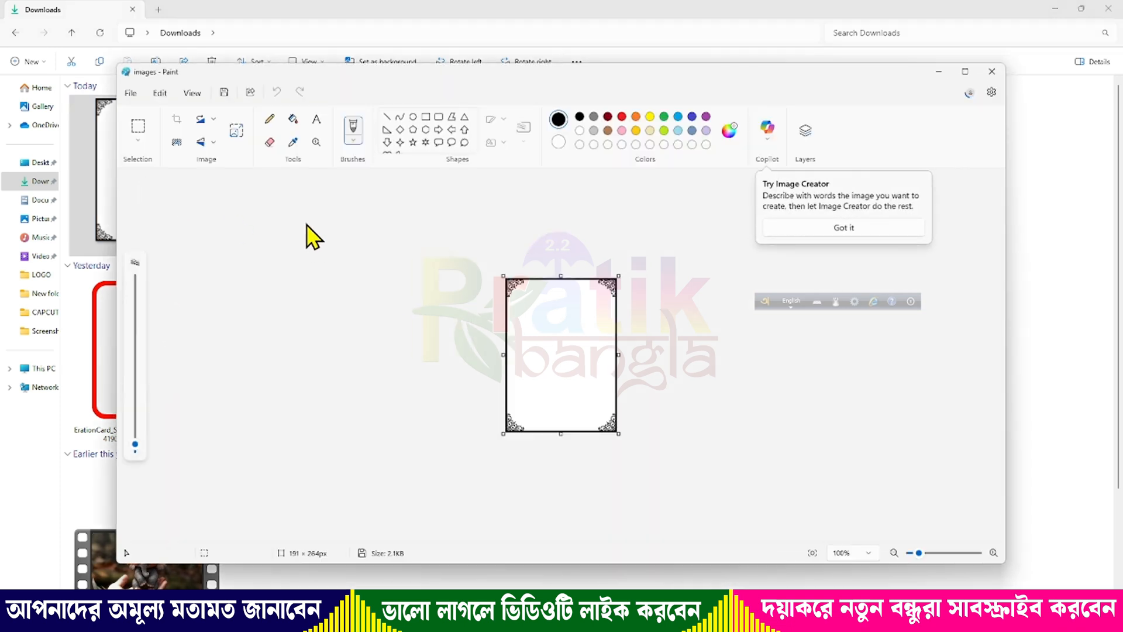
Step: Save the border picture as a JPEG named "images" on the Desktop, and close Paint and the Downloads folder
{"action": "left_click", "coordinate": [131, 93]}
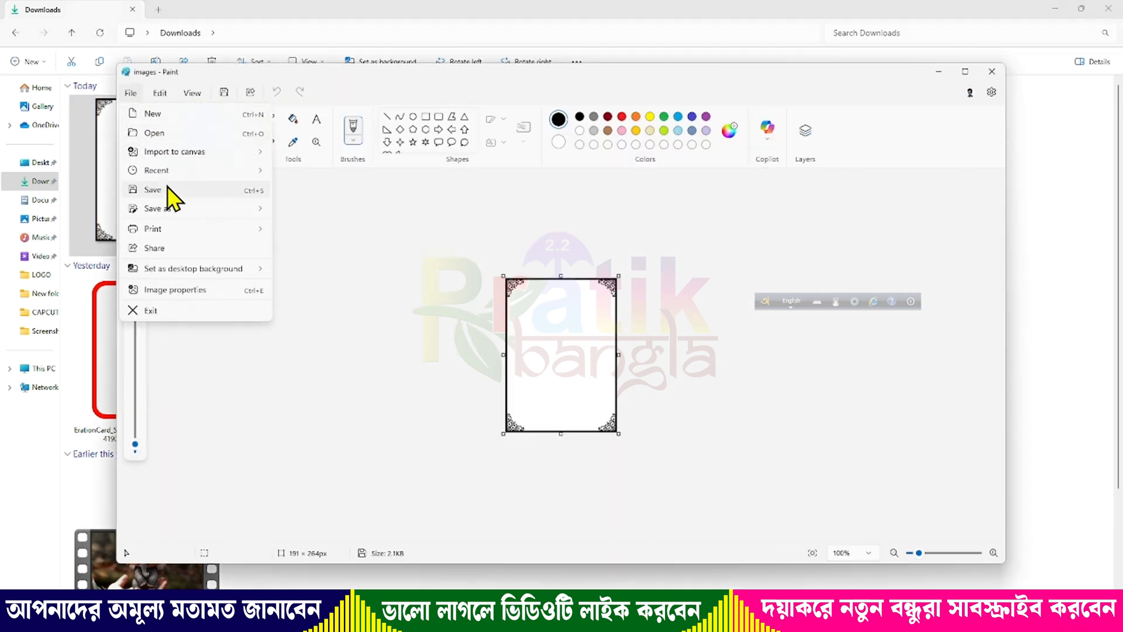
{"action": "mouse_move", "coordinate": [174, 212]}
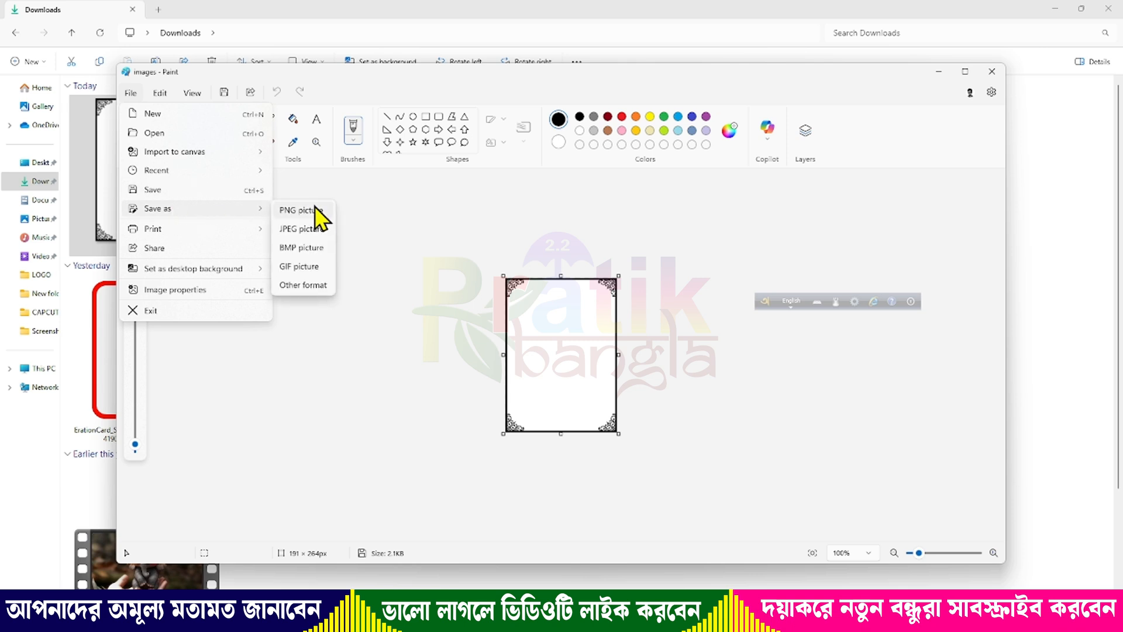
{"action": "left_click", "coordinate": [308, 230]}
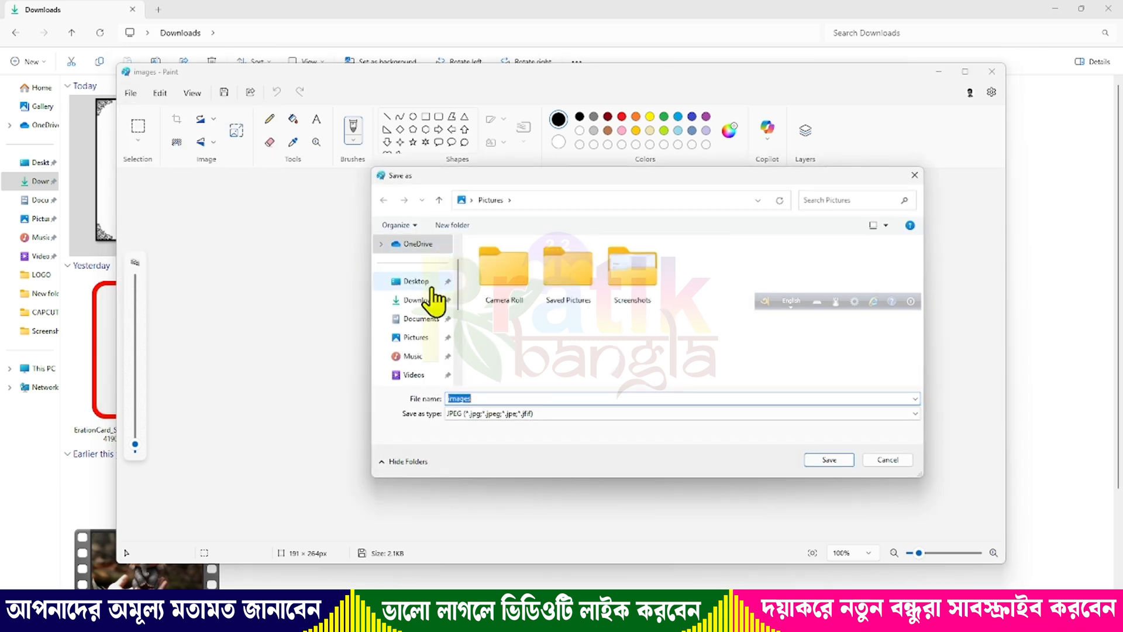
{"action": "left_click", "coordinate": [432, 283]}
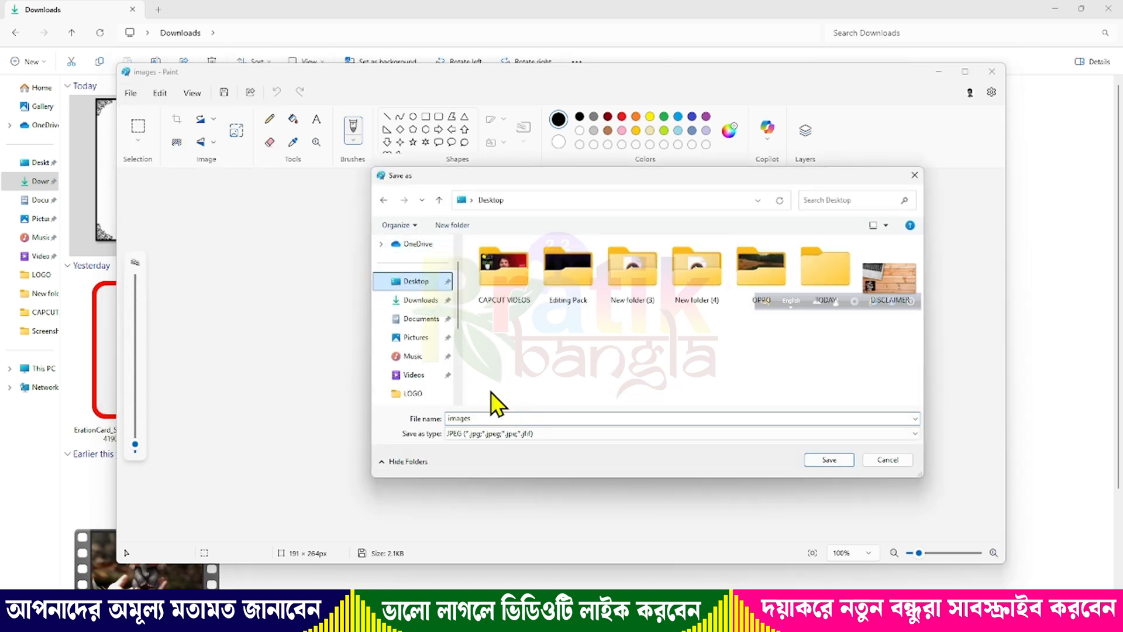
{"action": "left_click", "coordinate": [830, 459]}
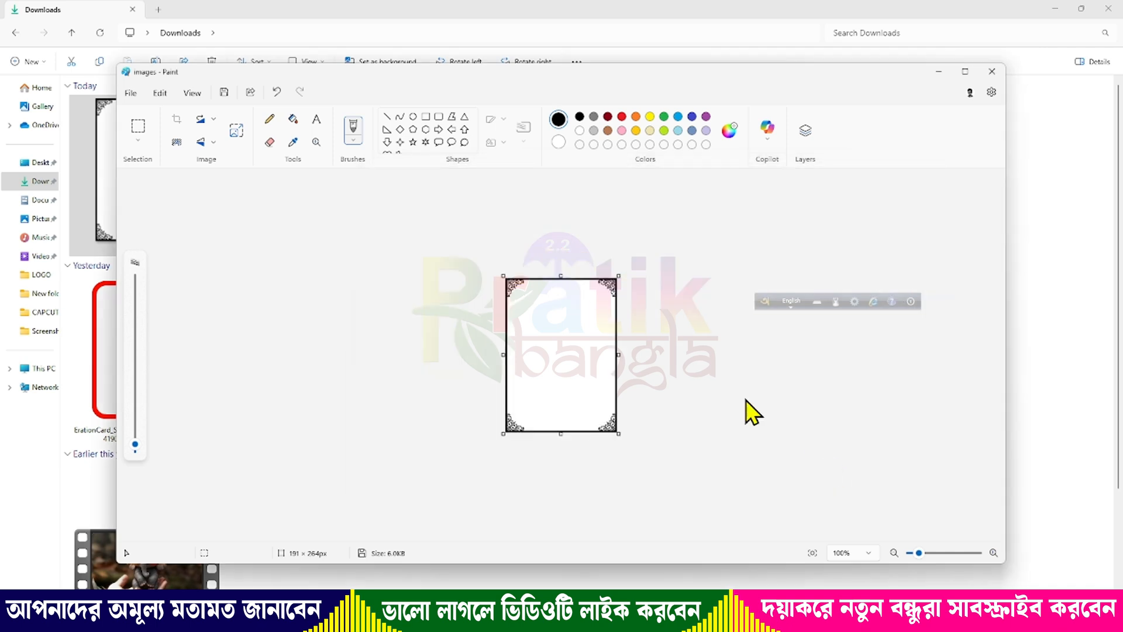
{"action": "left_click", "coordinate": [992, 72]}
{"action": "left_click", "coordinate": [1107, 8]}
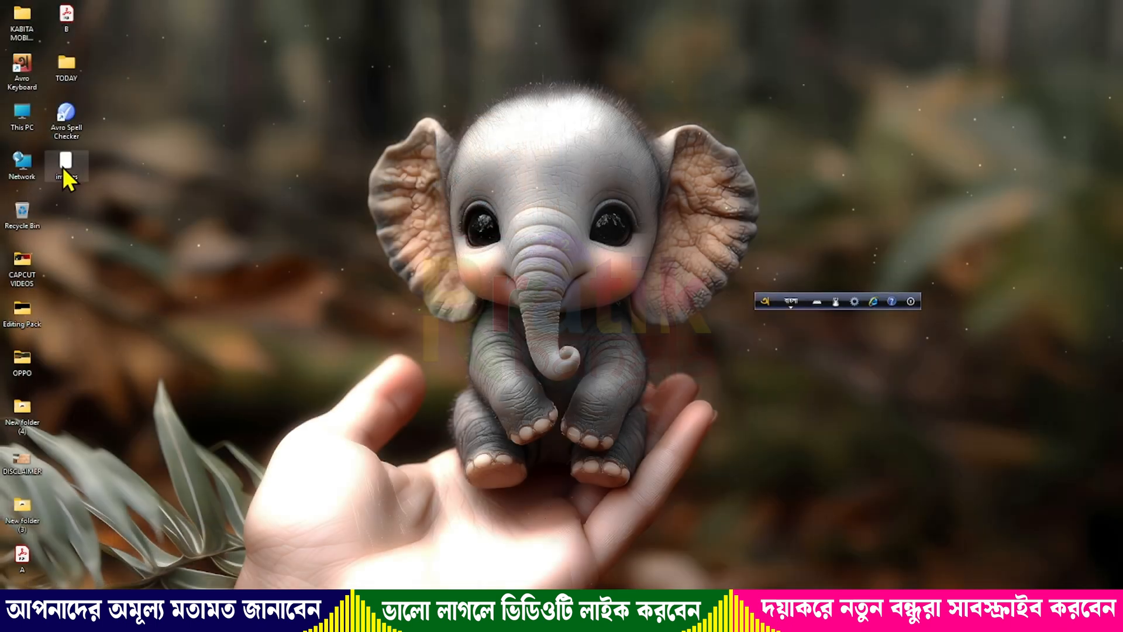
Step: Open the JPEG border from the Desktop in Photoshop and copy it onto the Untitled-1 page as its own layer
{"action": "left_click_drag", "start_coordinate": [65, 161], "coordinate": [582, 537]}
{"action": "left_click_drag", "start_coordinate": [726, 611], "coordinate": [460, 311]}
{"action": "left_click_drag", "start_coordinate": [101, 181], "coordinate": [518, 410]}
{"action": "left_click", "coordinate": [671, 61]}
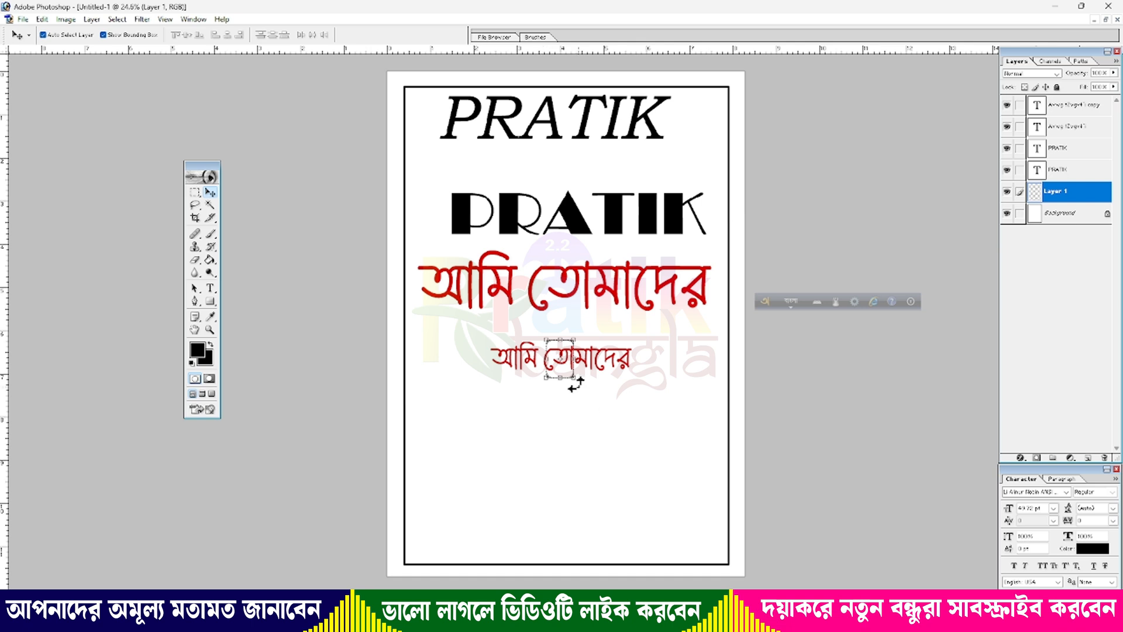
Step: Scale the ornate border up to nearly fill the page and position it over most of the thin rectangle
{"action": "left_click_drag", "start_coordinate": [582, 382], "coordinate": [721, 537]}
{"action": "left_click_drag", "start_coordinate": [621, 450], "coordinate": [621, 431]}
{"action": "key", "text": "Return"}
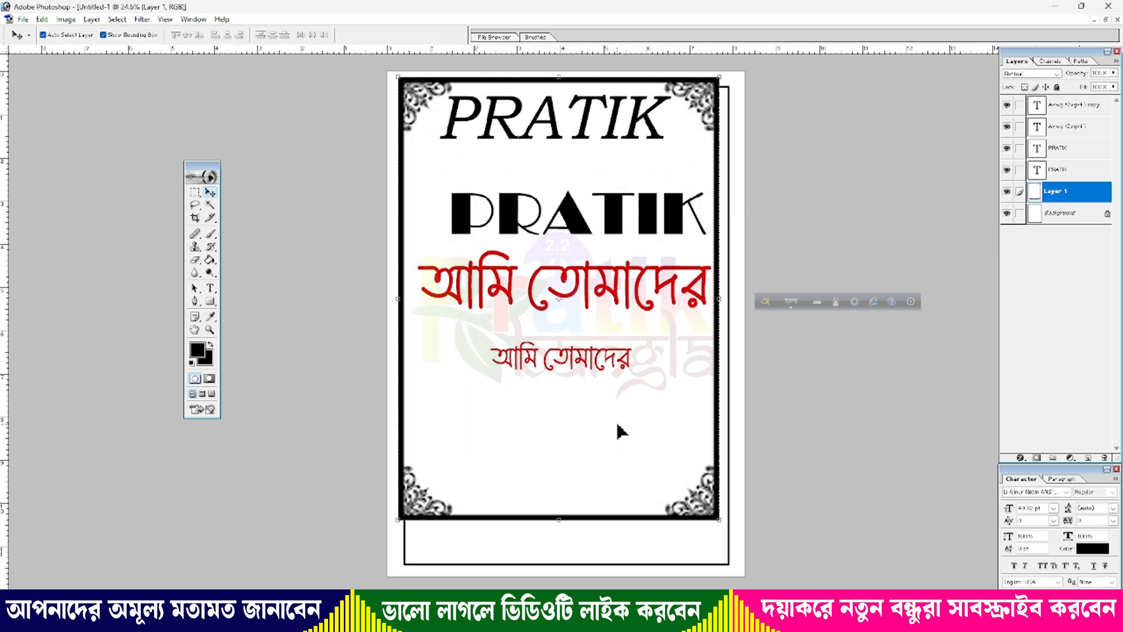
{"action": "left_click_drag", "start_coordinate": [723, 524], "coordinate": [728, 546]}
{"action": "left_click_drag", "start_coordinate": [607, 393], "coordinate": [608, 393]}
{"action": "key", "text": "Return"}
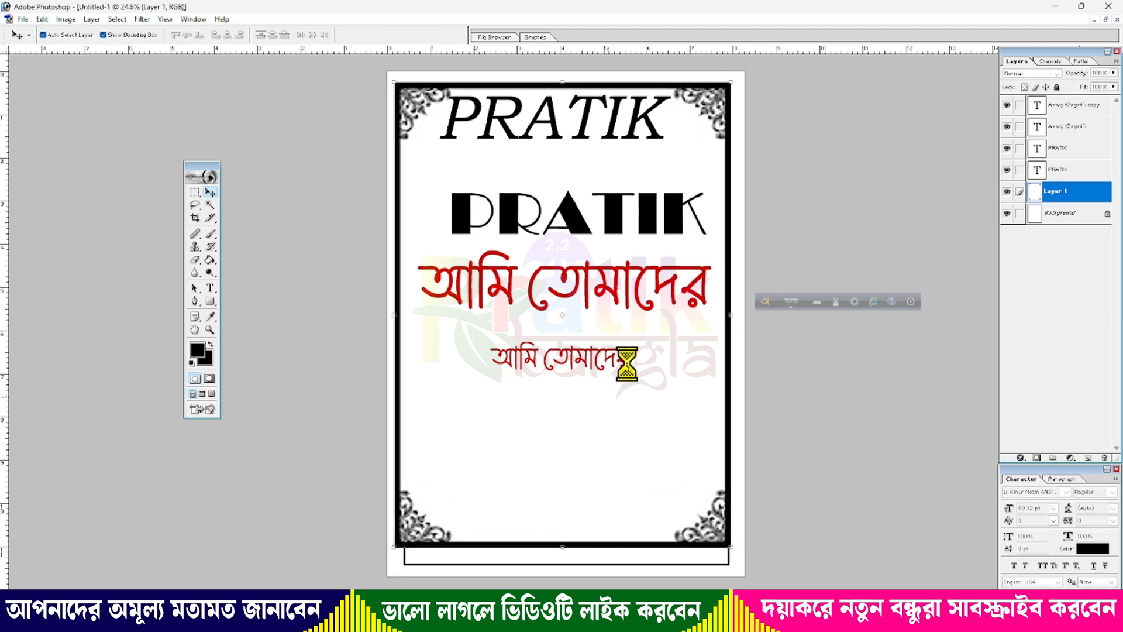
Step: Move the bold PRATIK text to the bottom inside the border and the italic PRATIK just above the large Bangla line
{"action": "left_click_drag", "start_coordinate": [565, 231], "coordinate": [549, 503]}
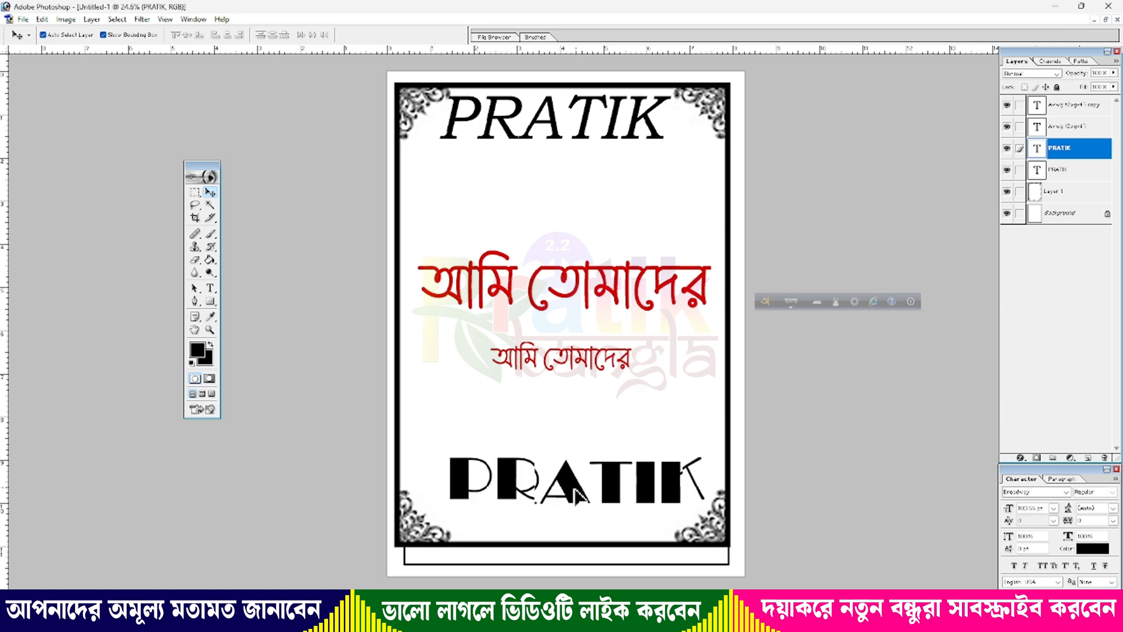
{"action": "left_click", "coordinate": [578, 139]}
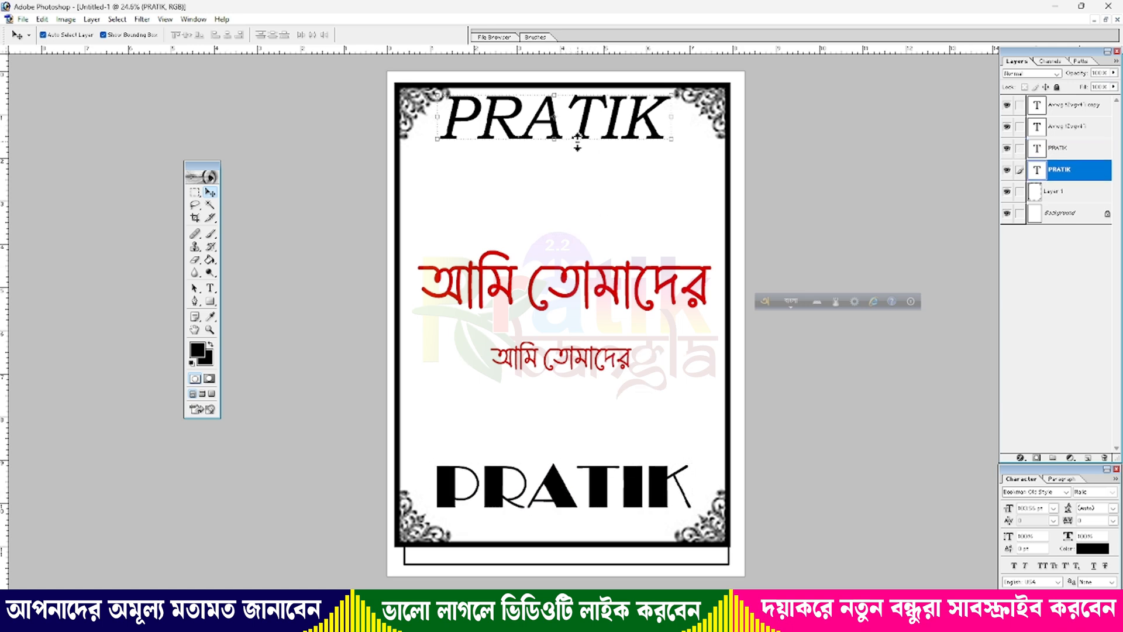
{"action": "left_click_drag", "start_coordinate": [584, 140], "coordinate": [592, 210]}
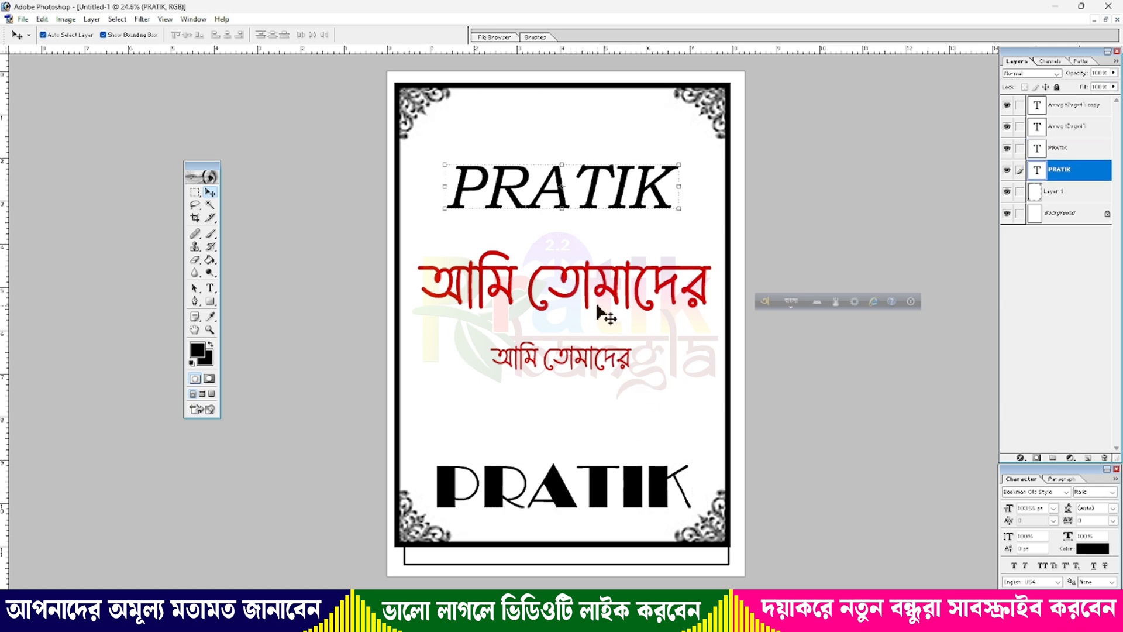
{"action": "left_click", "coordinate": [659, 248]}
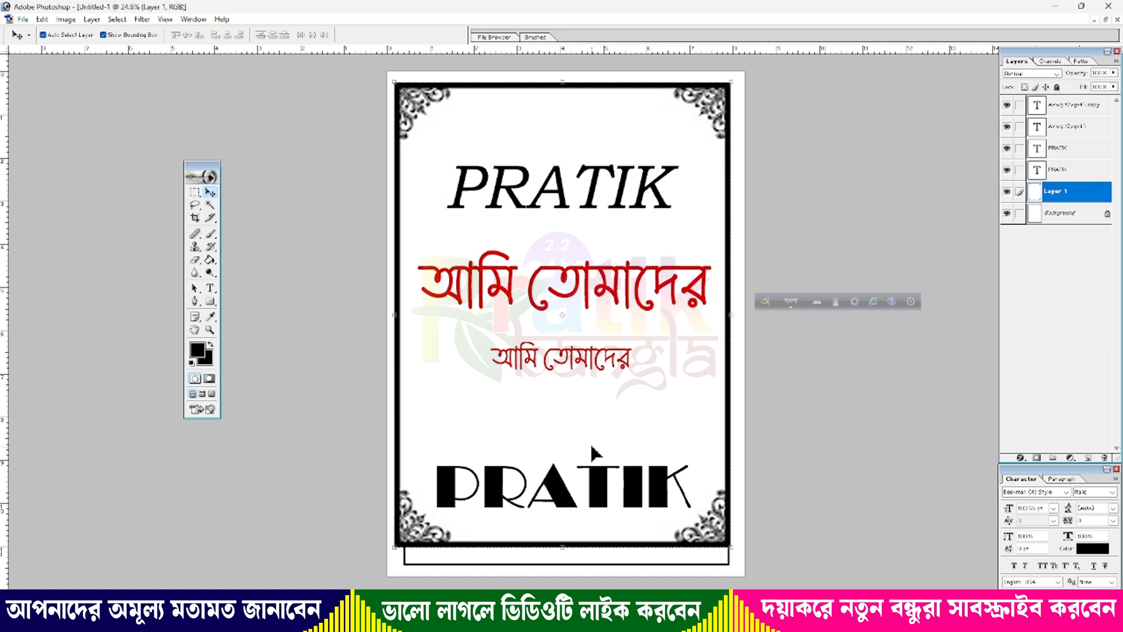
Step: Restore the Untitled-1 document to a floating window, switch Avro Keyboard back to English and choose the Move tool
{"action": "left_click", "coordinate": [1104, 20]}
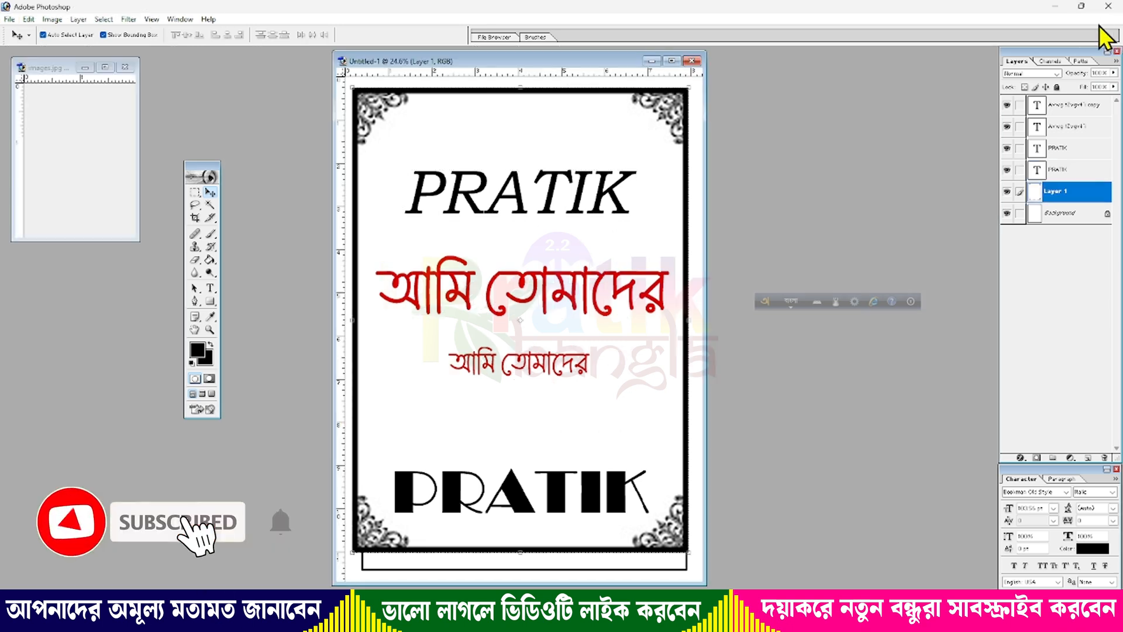
{"action": "type", "text": "z"}
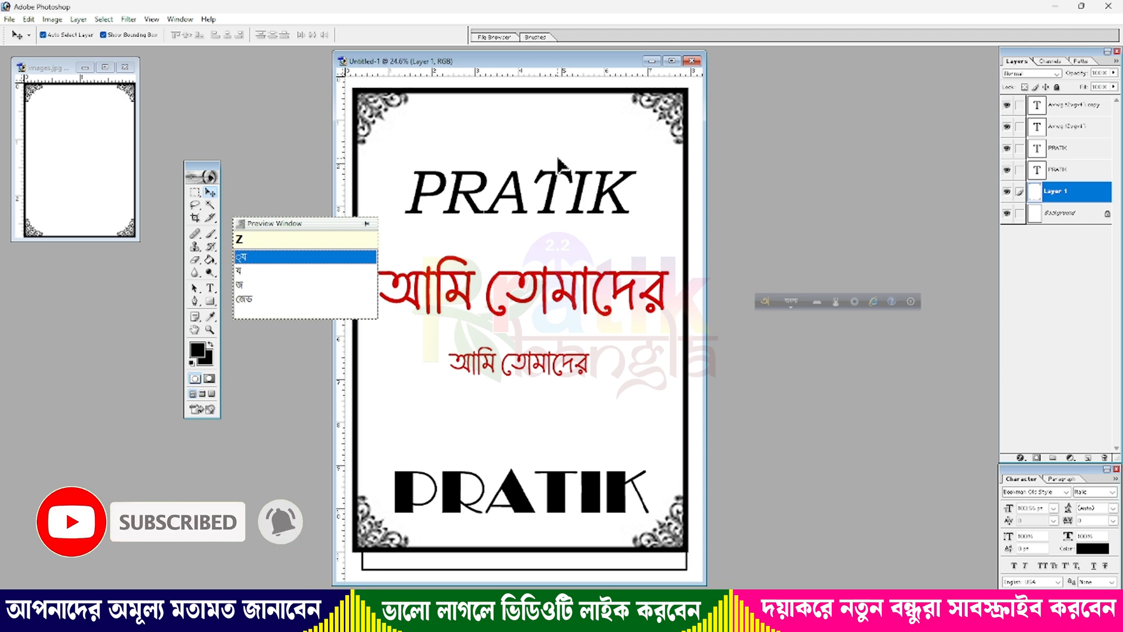
{"action": "left_click", "coordinate": [790, 303]}
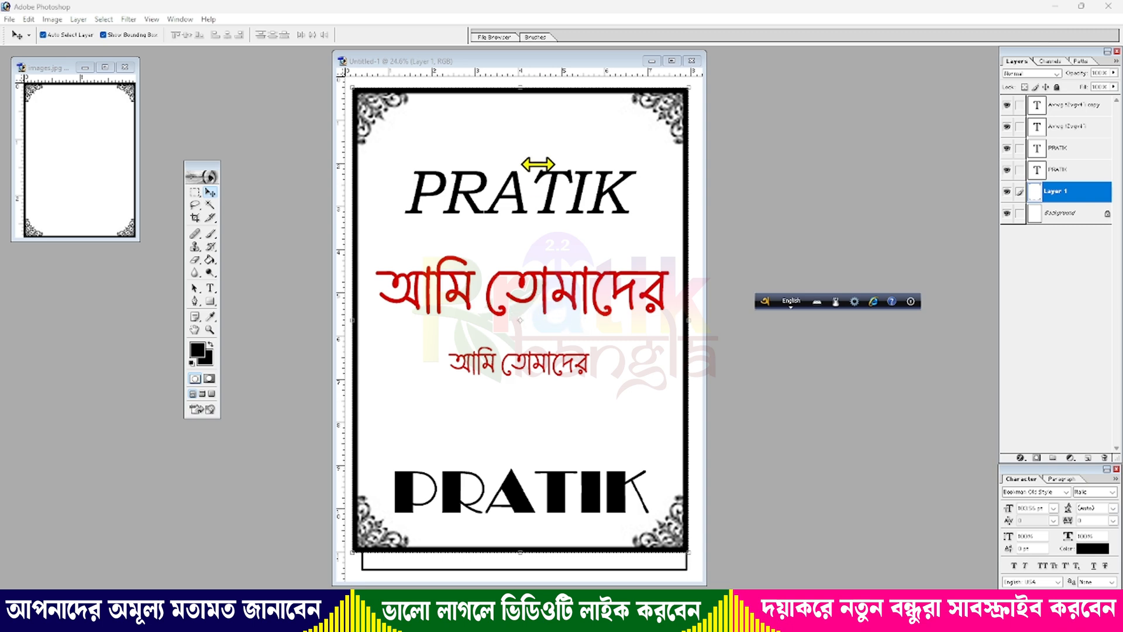
{"action": "left_click", "coordinate": [216, 192]}
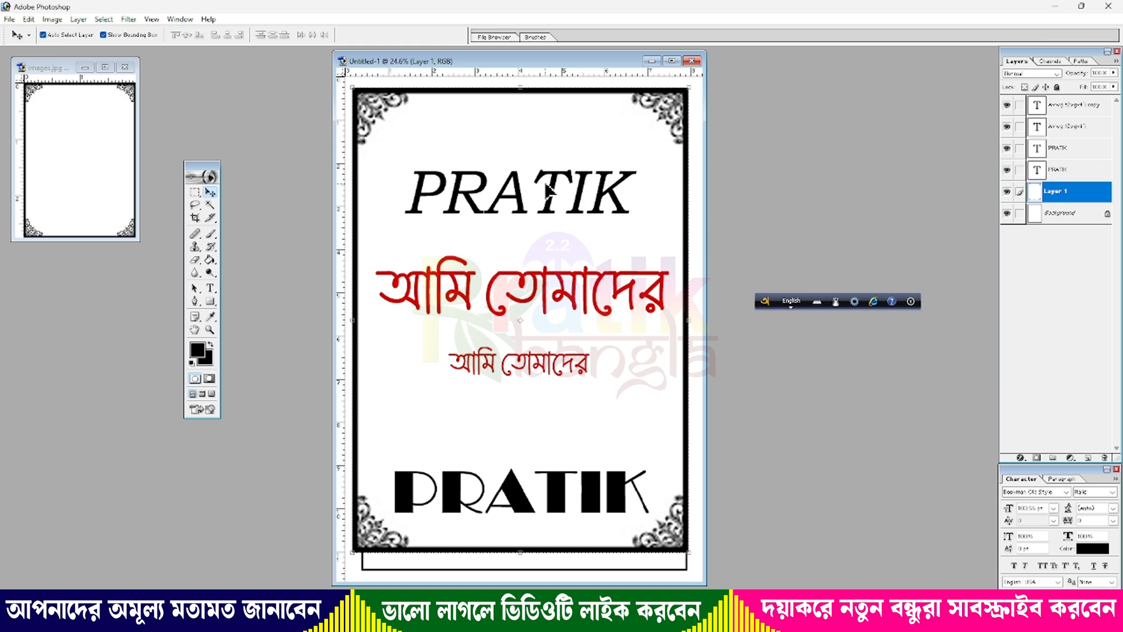